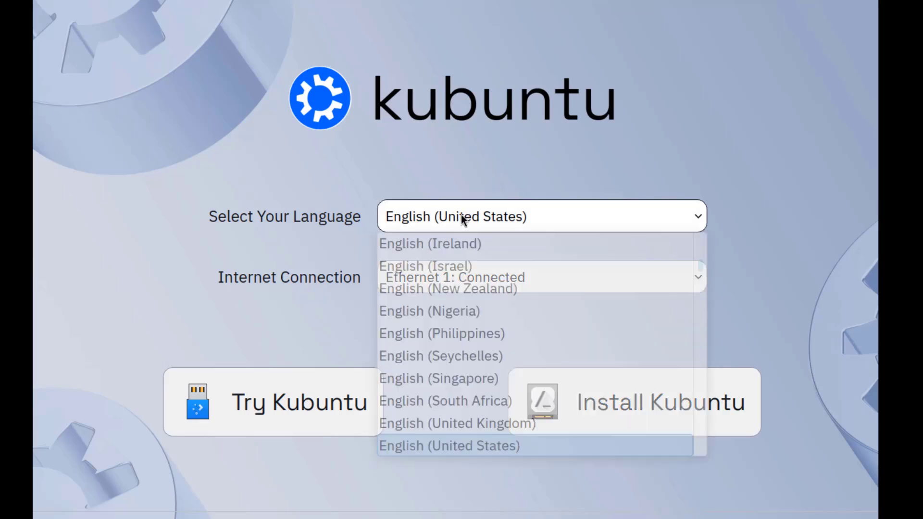
# - Keep English (United States) and the wired connection, then launch the Kubuntu installer
pyautogui.click(501, 172)
pyautogui.click(465, 287)
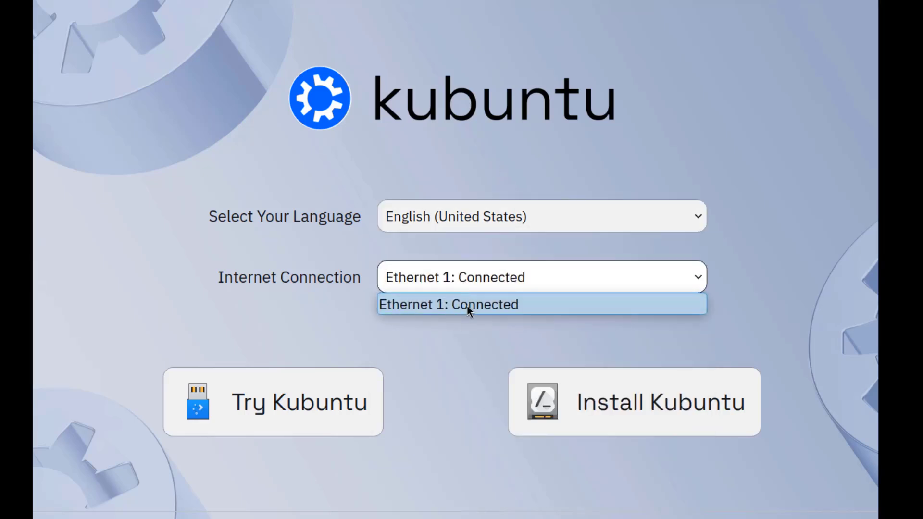
pyautogui.click(577, 304)
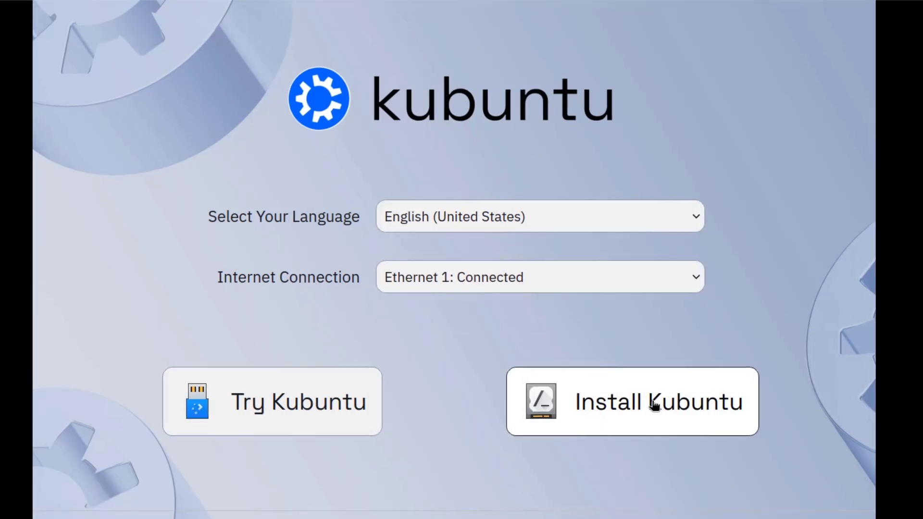
pyautogui.click(652, 403)
# - Accept New York time and US keyboard, pick Full Installation with updates downloaded during install
pyautogui.click(787, 509)
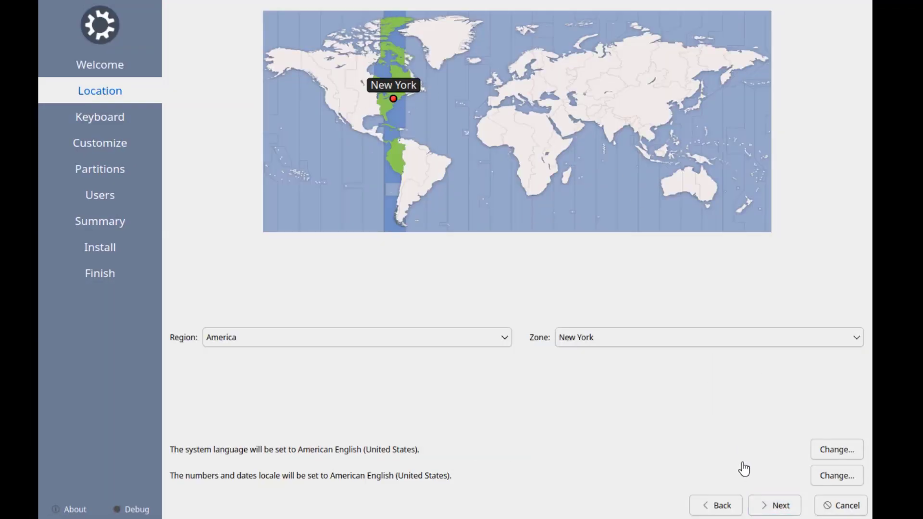
pyautogui.click(784, 504)
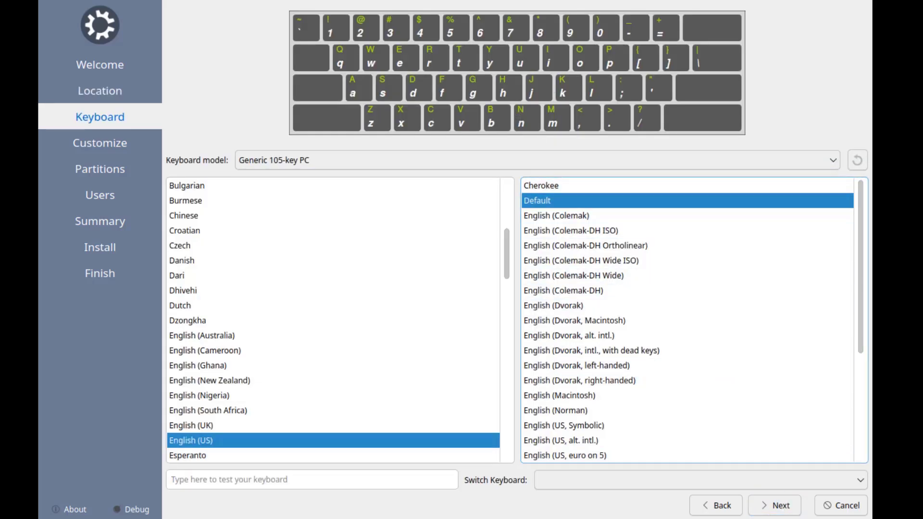
pyautogui.click(778, 504)
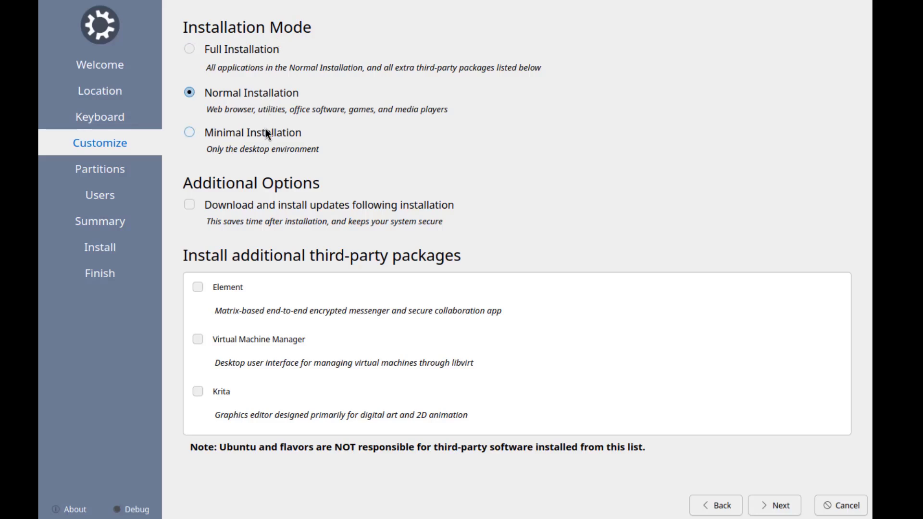
pyautogui.click(193, 51)
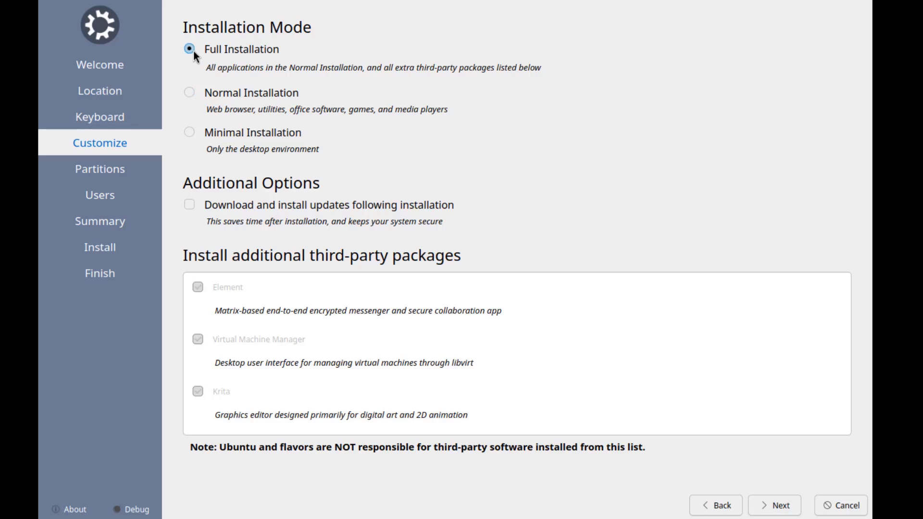
pyautogui.click(312, 211)
# - Choose Erase disk with the btrfs filesystem instead of ext4 and continue
pyautogui.click(784, 507)
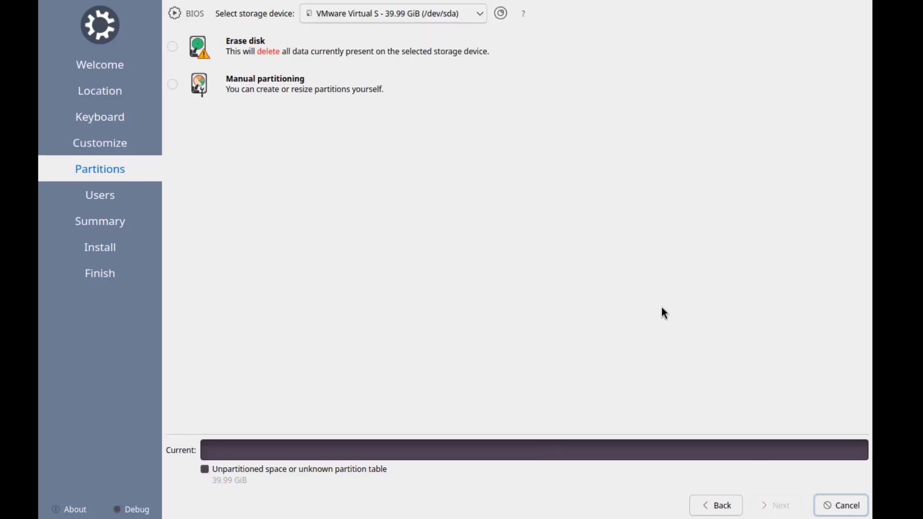
pyautogui.click(173, 46)
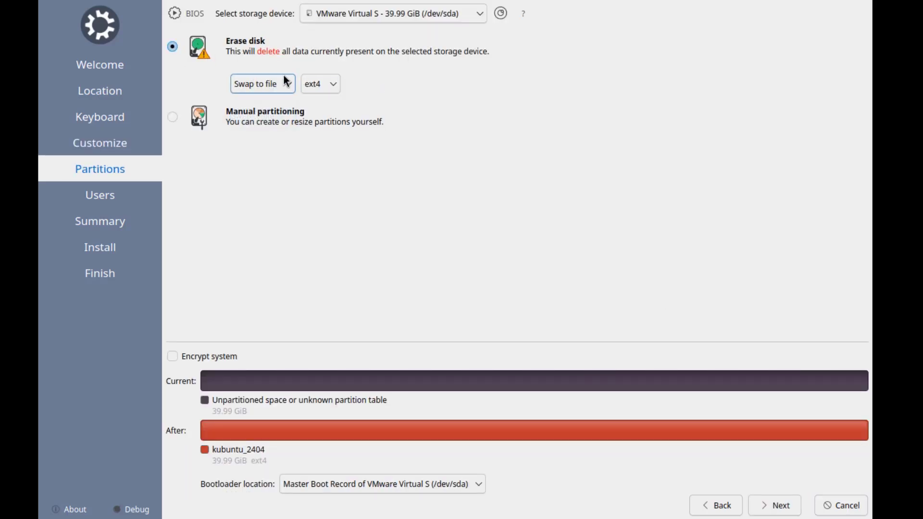
pyautogui.click(317, 87)
pyautogui.click(333, 85)
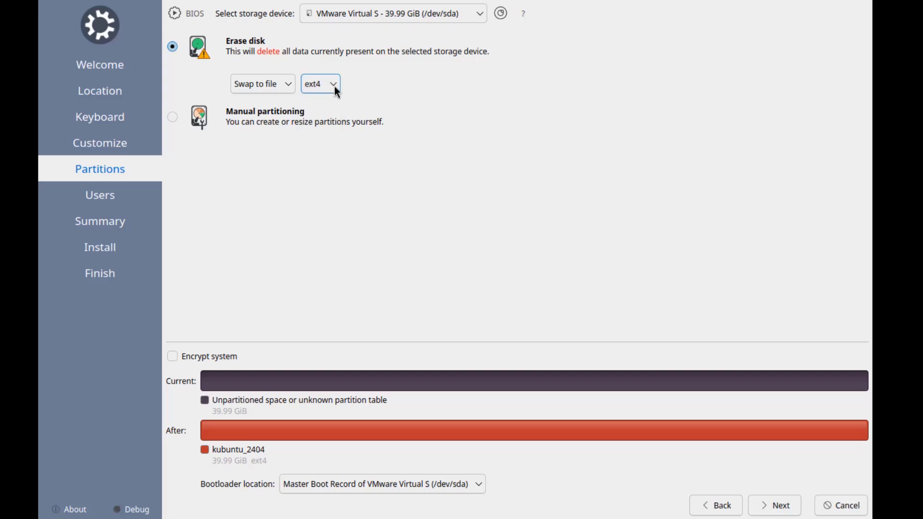
pyautogui.click(333, 84)
pyautogui.click(331, 117)
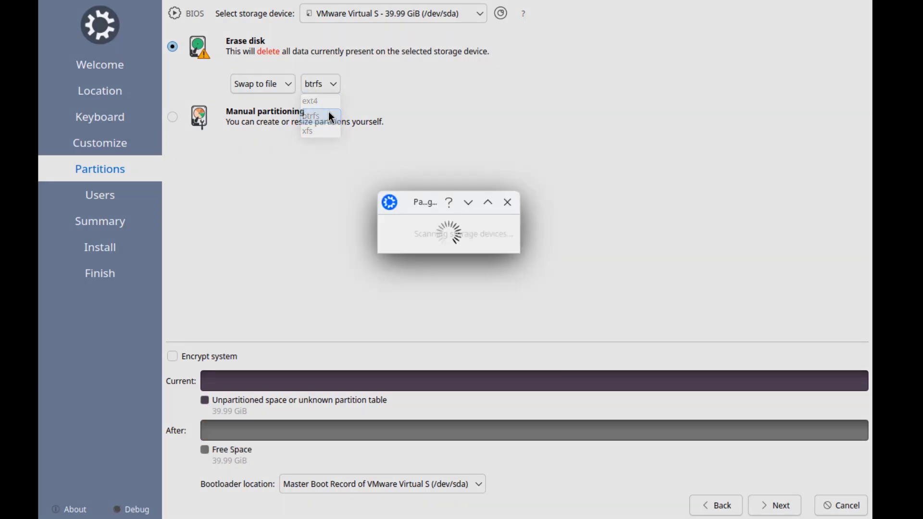
pyautogui.click(777, 505)
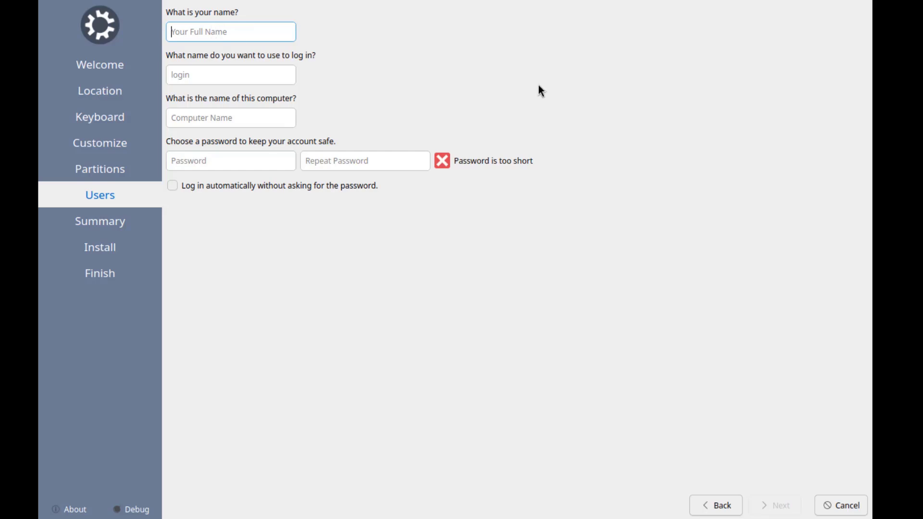
# - Enter the user's full name, computer name Kubuntu-VM, and the account password twice
pyautogui.write('john')
pyautogui.press('Tab')
pyautogui.press('Tab')
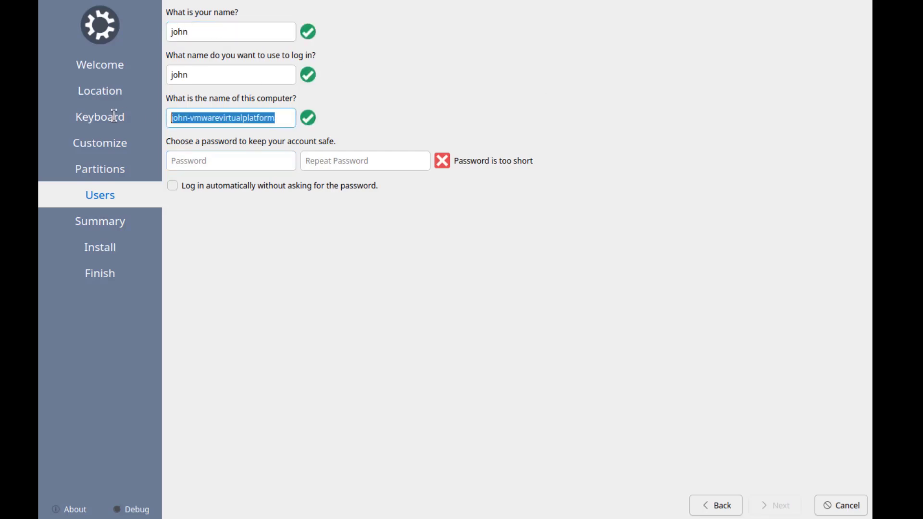
pyautogui.write('Kubuntu-VM')
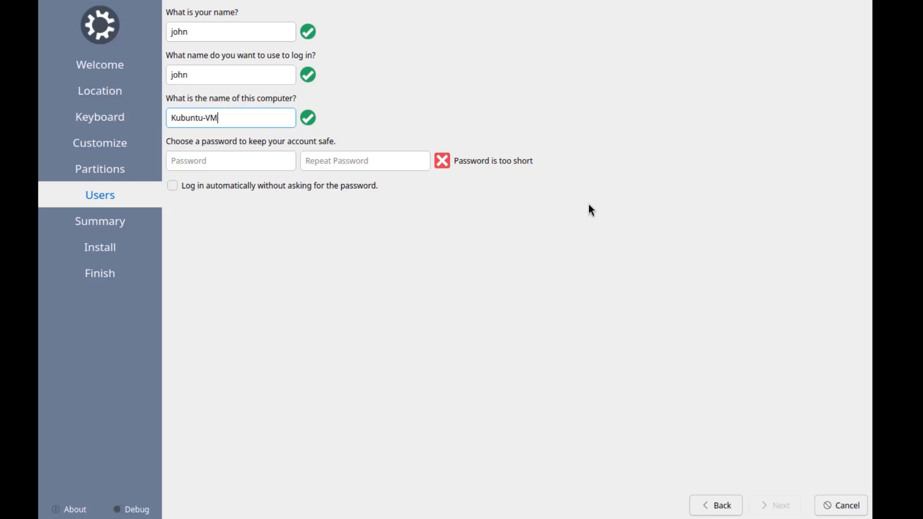
pyautogui.click(225, 168)
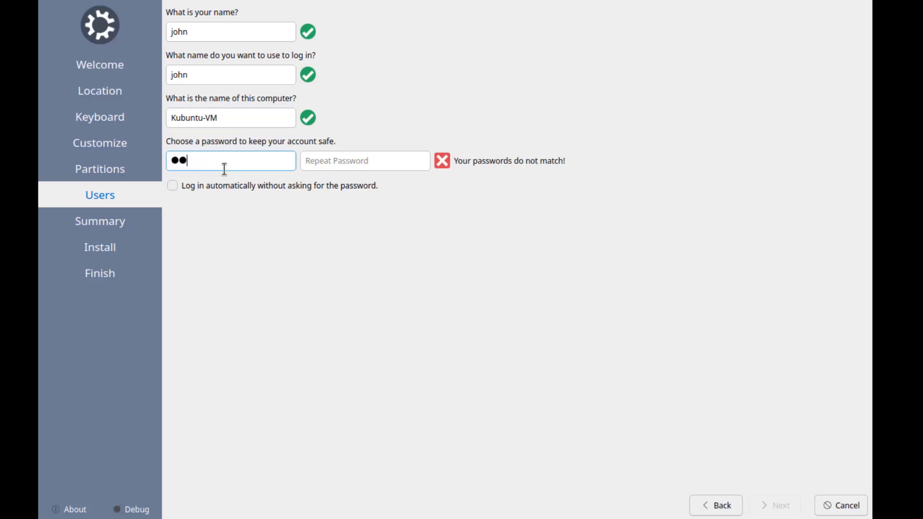
pyautogui.press('Tab')
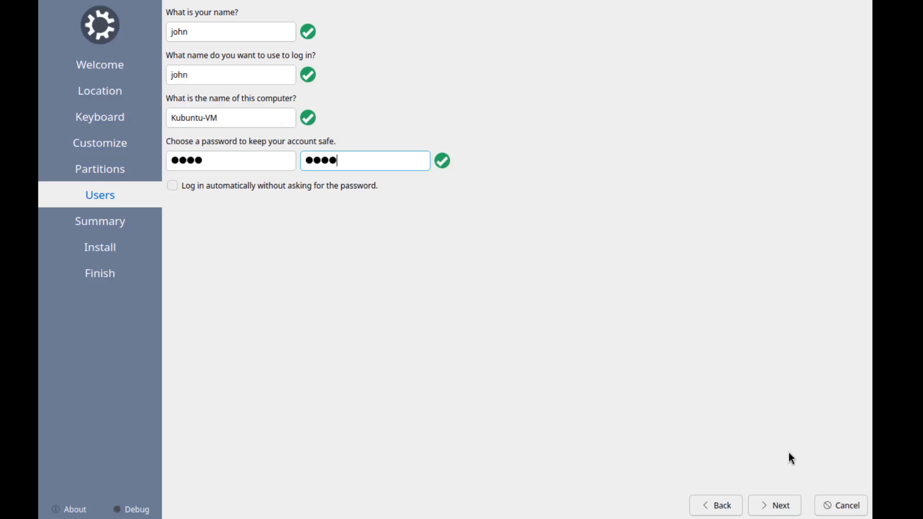
pyautogui.click(780, 506)
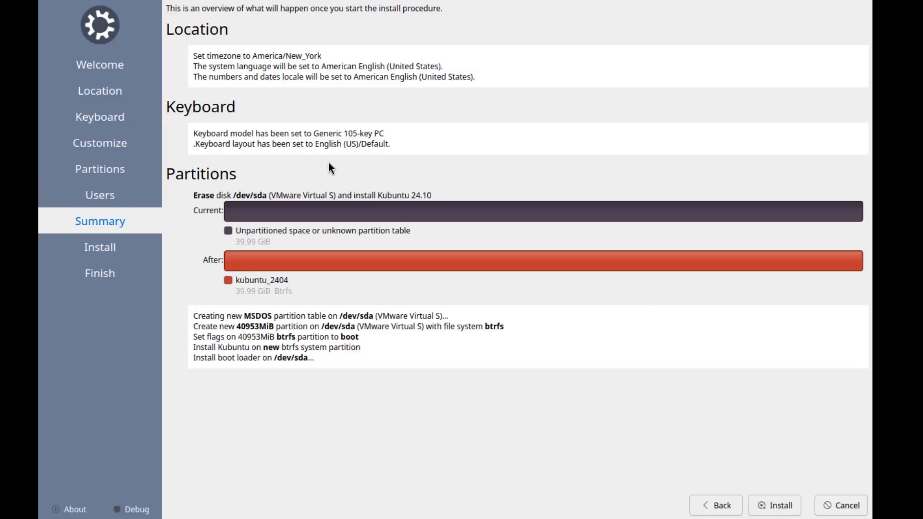
# - Start the installation and confirm the disk changes with Install Now
pyautogui.click(775, 505)
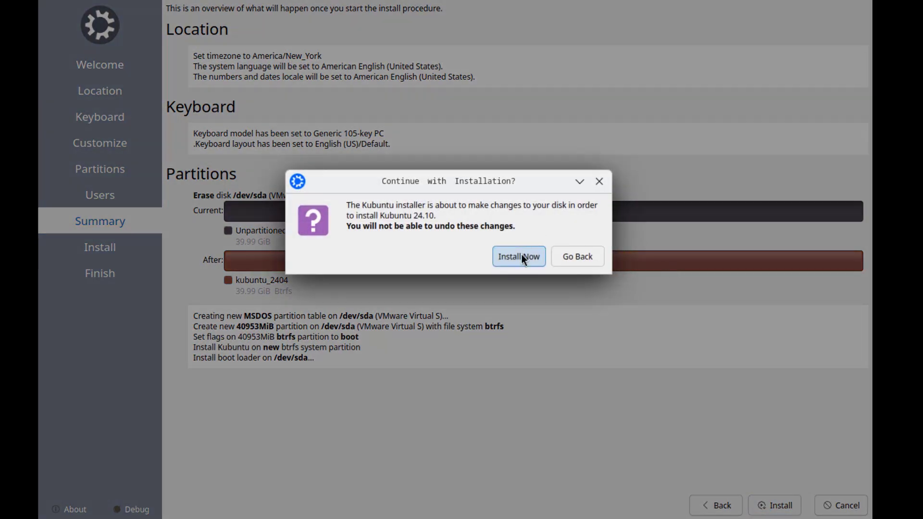
pyautogui.click(521, 254)
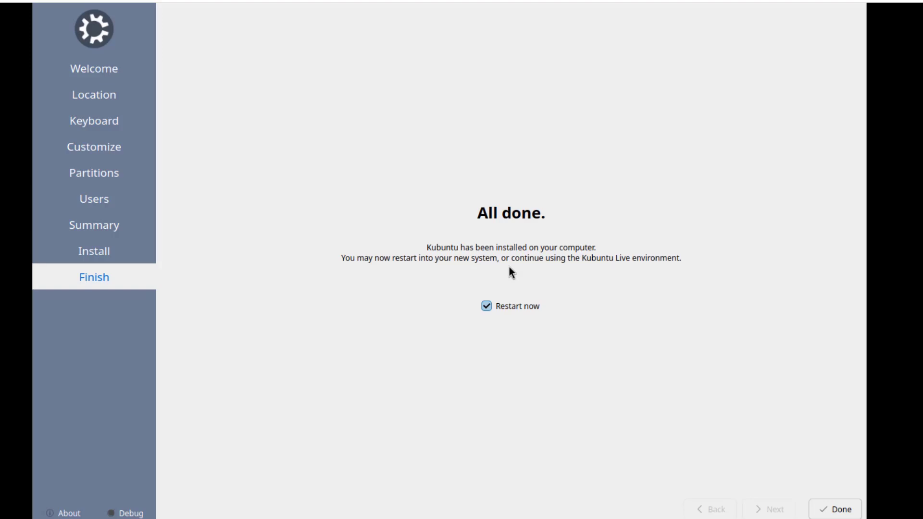
# - Restart into the installed system, keep the Plasma (Wayland) session, and log in with the account password
pyautogui.click(842, 512)
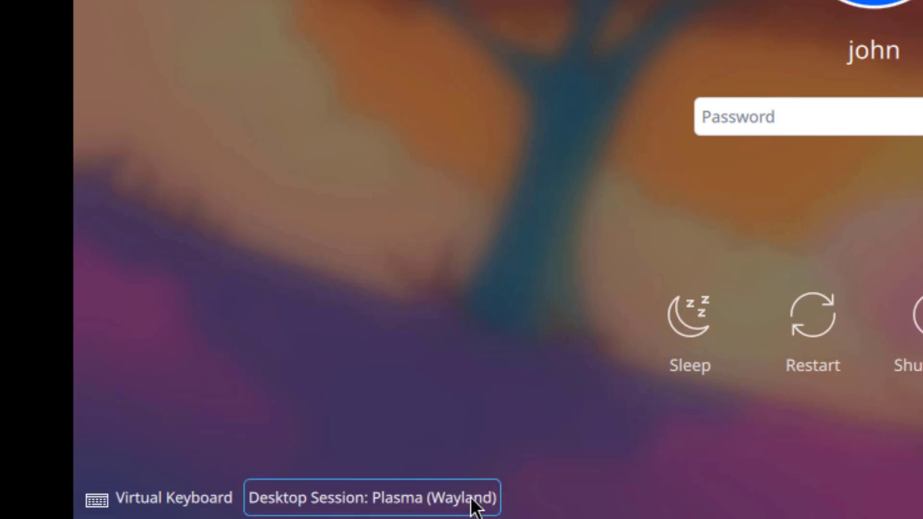
pyautogui.click(444, 499)
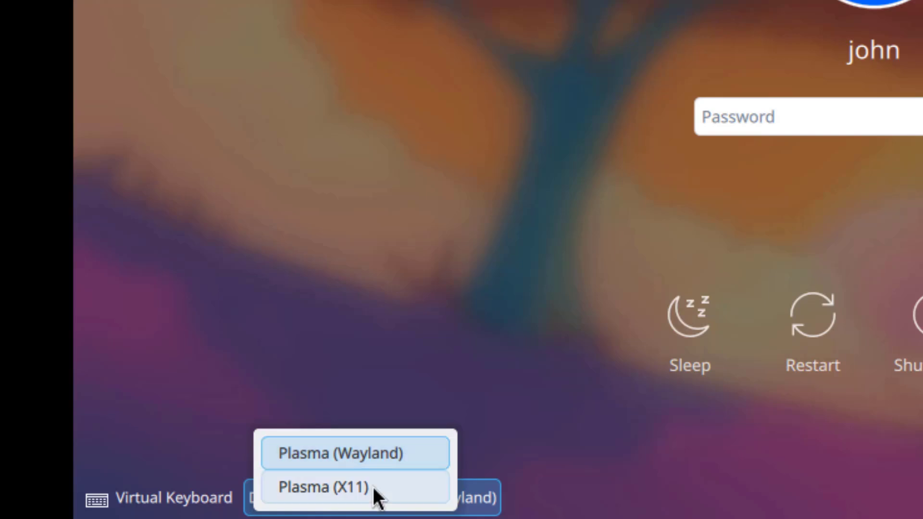
pyautogui.click(491, 462)
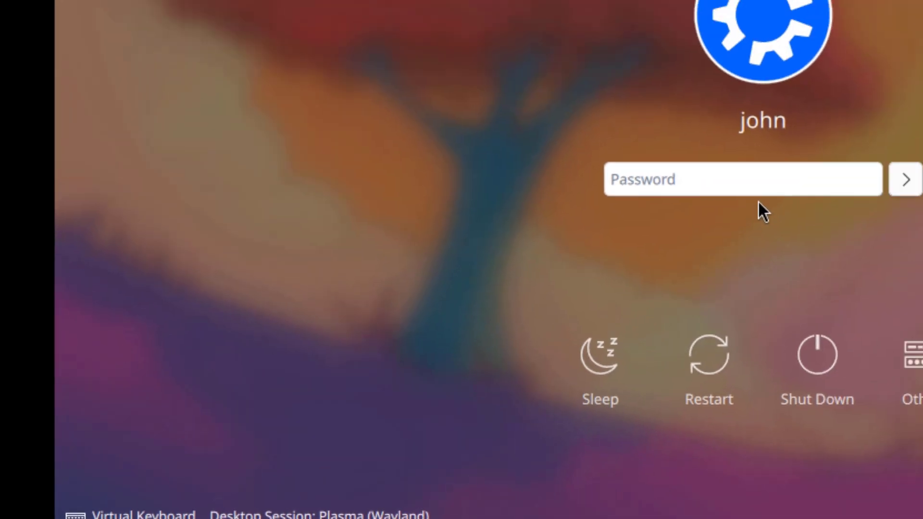
pyautogui.click(853, 117)
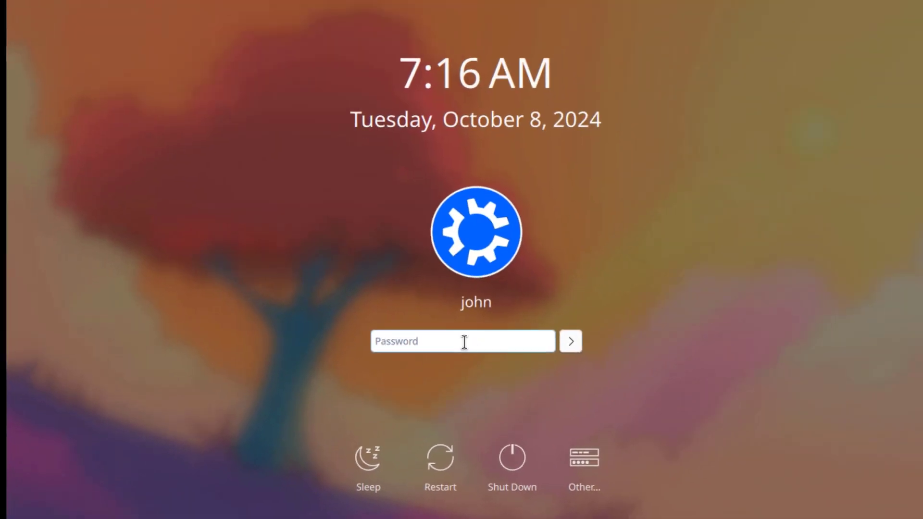
pyautogui.press('Return')
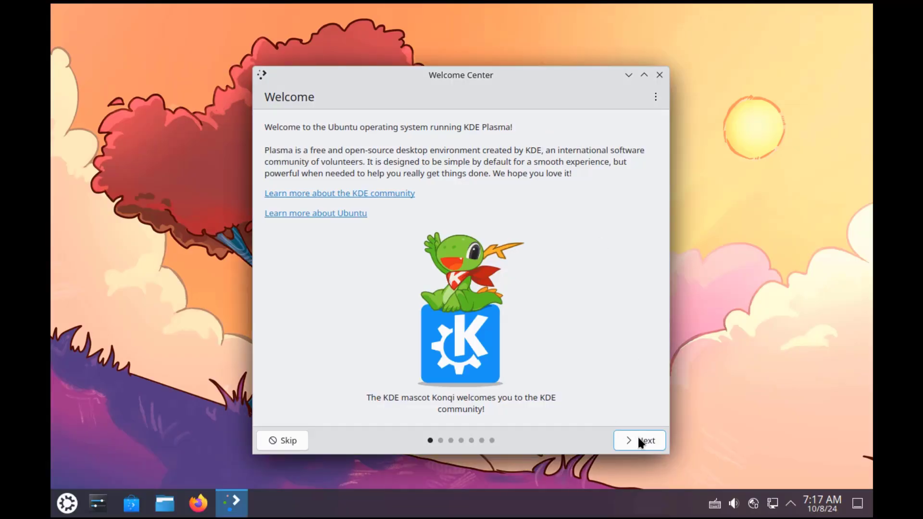
# - Page through every Welcome Center page and finish the tour
pyautogui.click(638, 438)
pyautogui.click(638, 438)
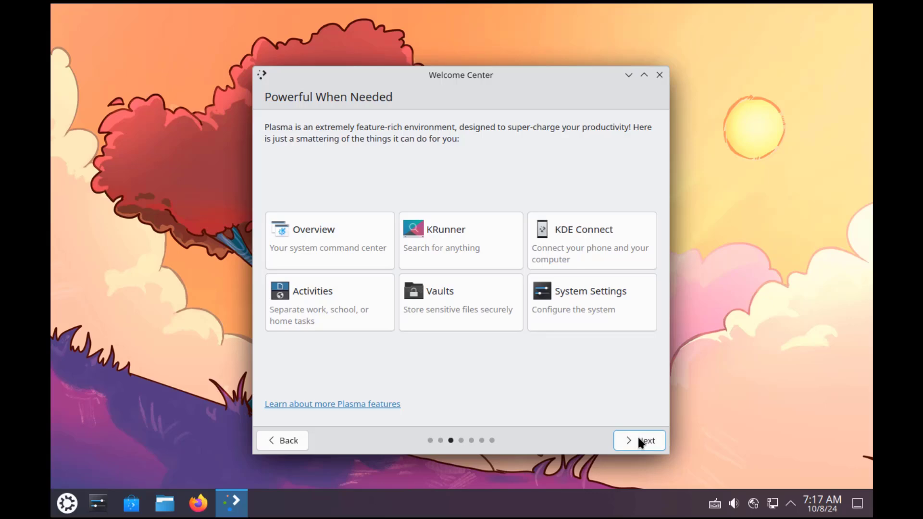
pyautogui.click(638, 438)
pyautogui.click(638, 438)
pyautogui.click(638, 438)
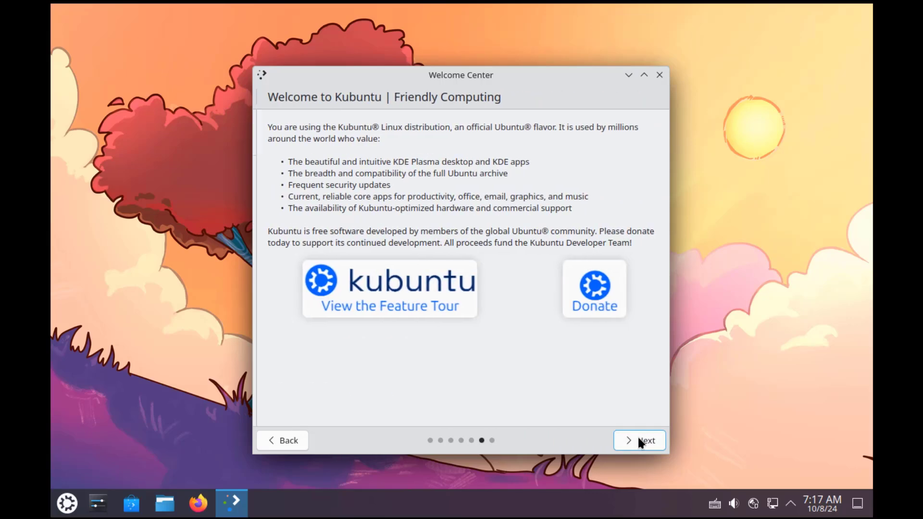
pyautogui.click(638, 439)
pyautogui.click(638, 438)
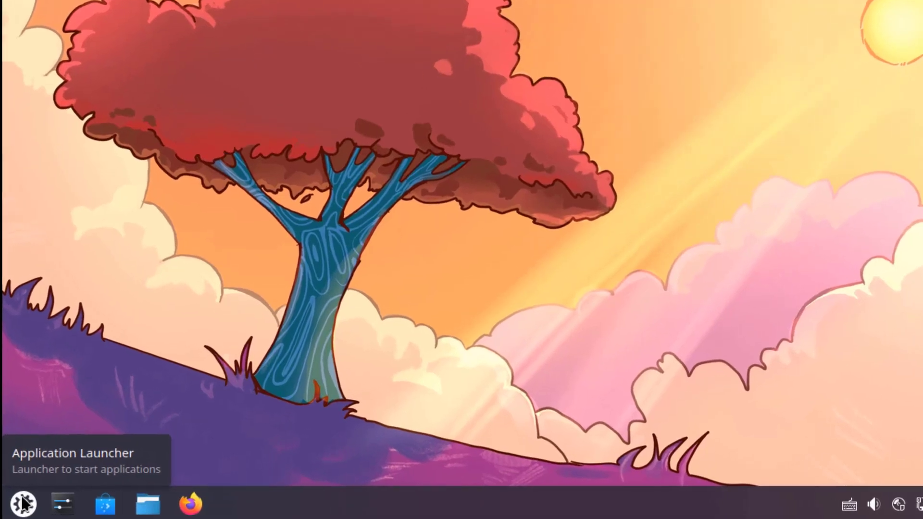
pyautogui.click(67, 502)
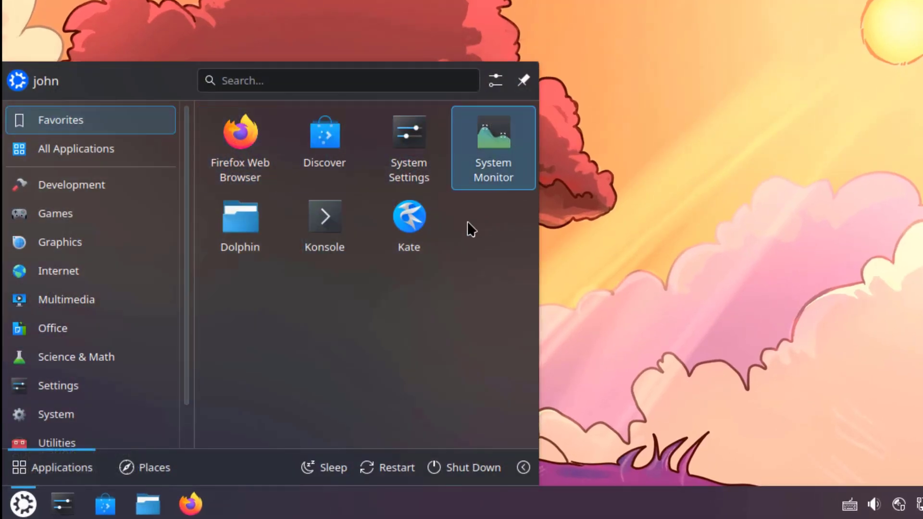
# - Show All Applications and scroll the alphabetical list from Ark down to Welcome Center
pyautogui.click(78, 144)
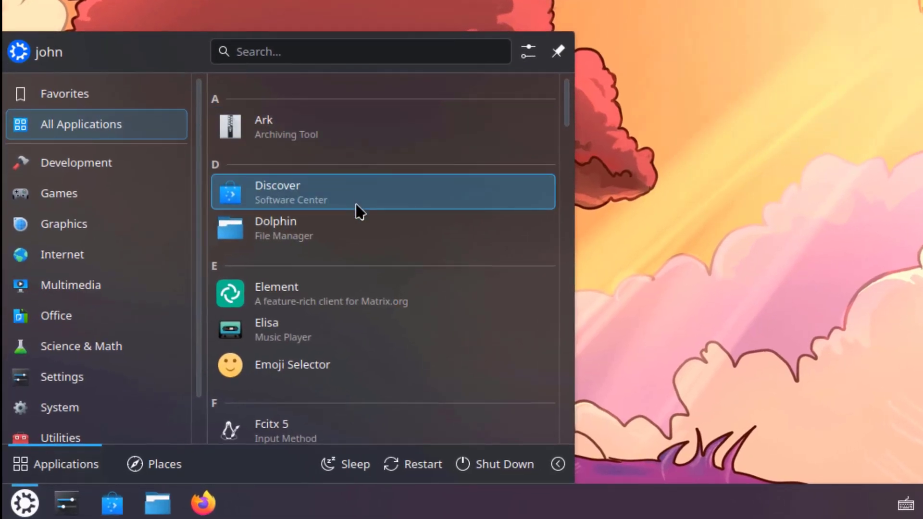
pyautogui.scroll(-5, 356, 207)
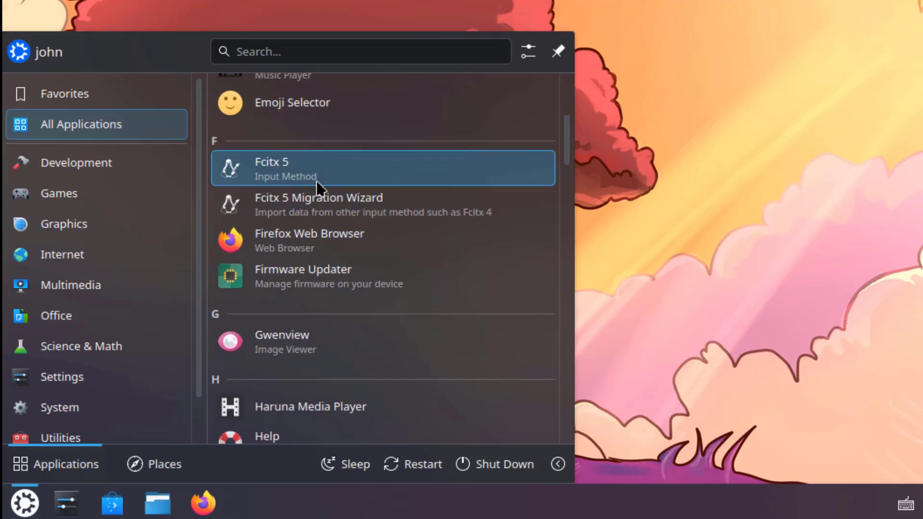
pyautogui.scroll(-3, 317, 308)
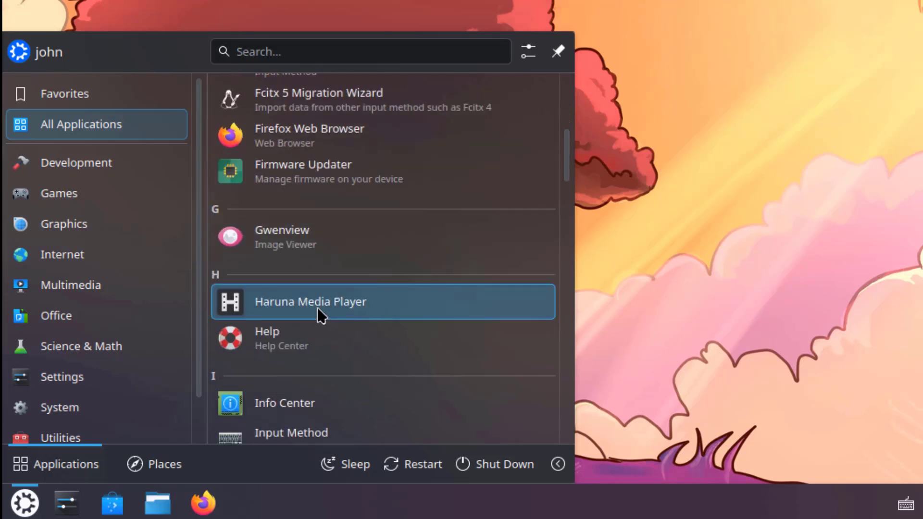
pyautogui.scroll(-3, 317, 307)
pyautogui.scroll(-3, 317, 308)
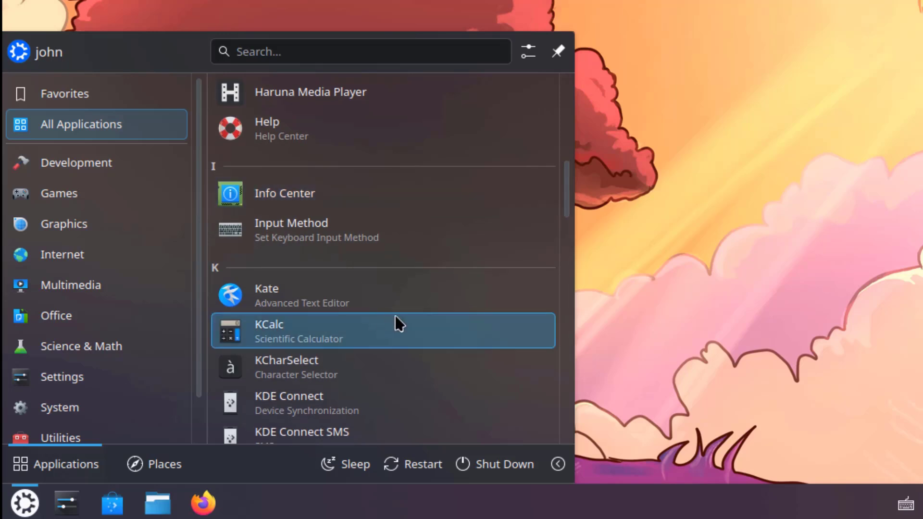
pyautogui.scroll(-3, 395, 317)
pyautogui.scroll(-5, 396, 315)
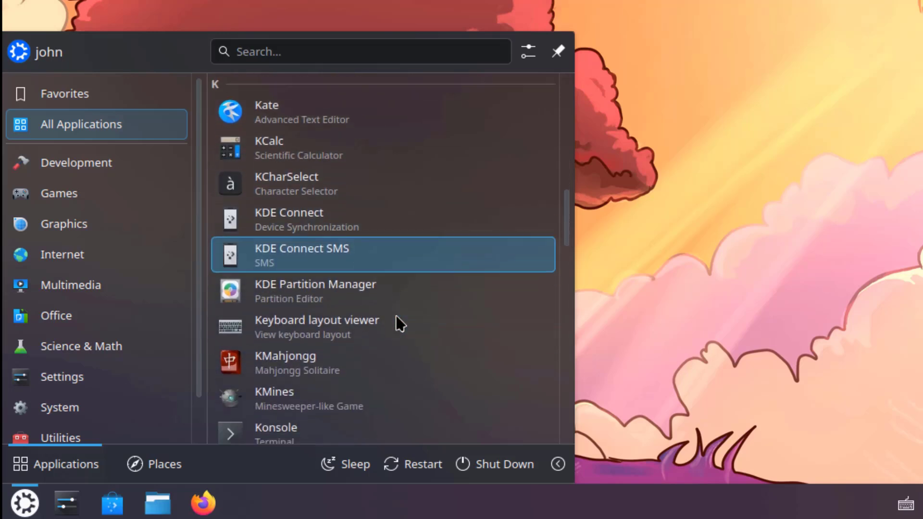
pyautogui.scroll(-3, 399, 315)
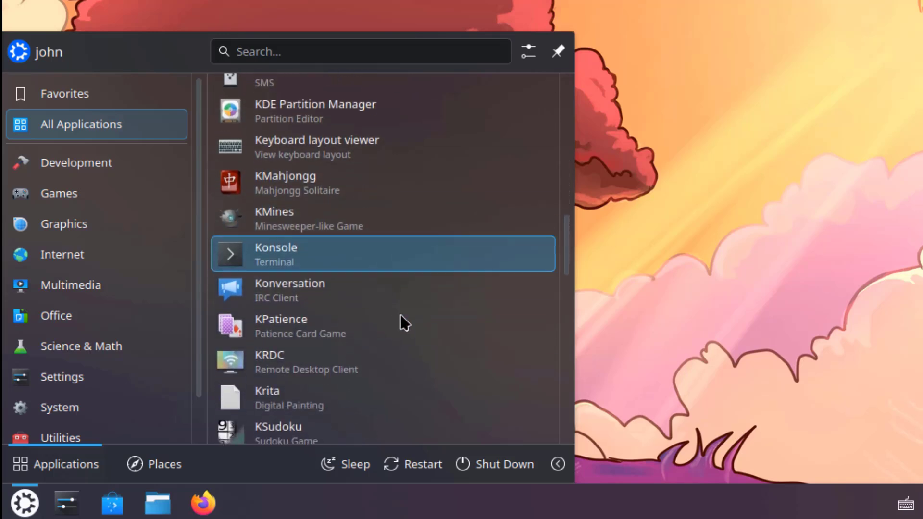
pyautogui.scroll(-3, 402, 313)
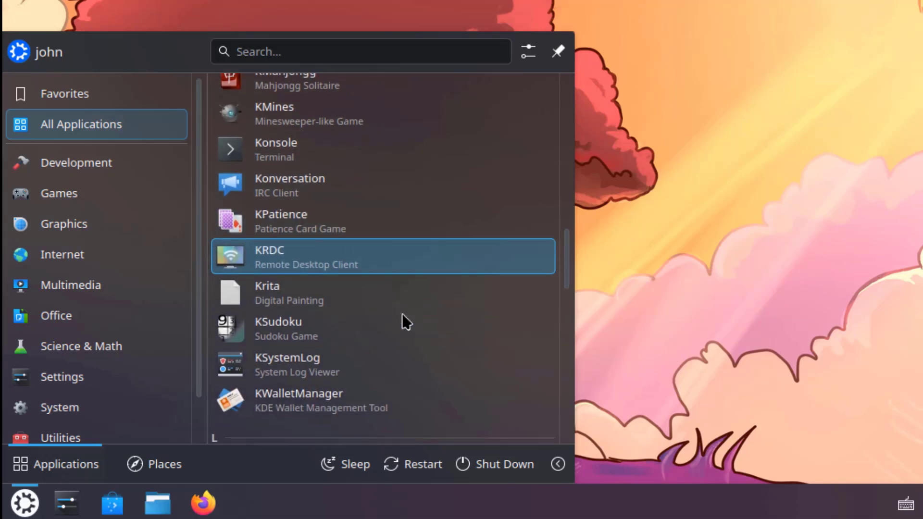
pyautogui.scroll(-2, 416, 318)
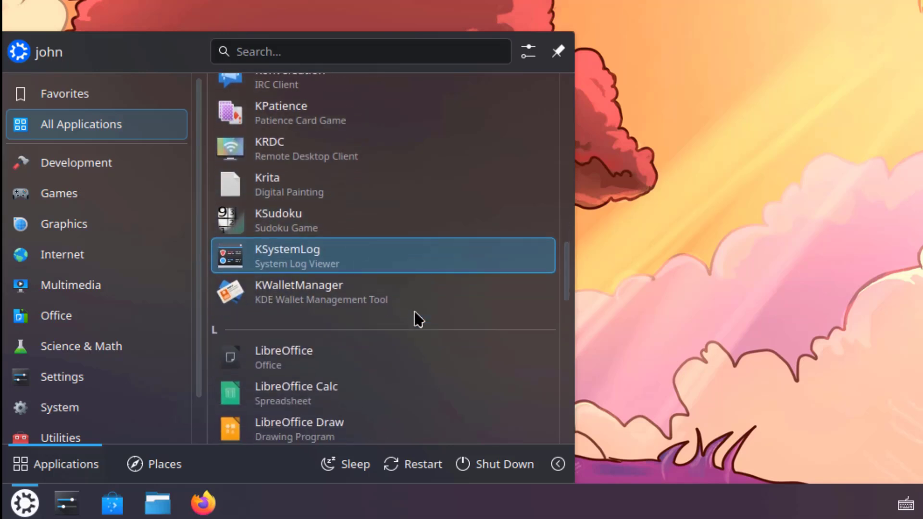
pyautogui.scroll(-3, 416, 316)
pyautogui.scroll(-3, 415, 317)
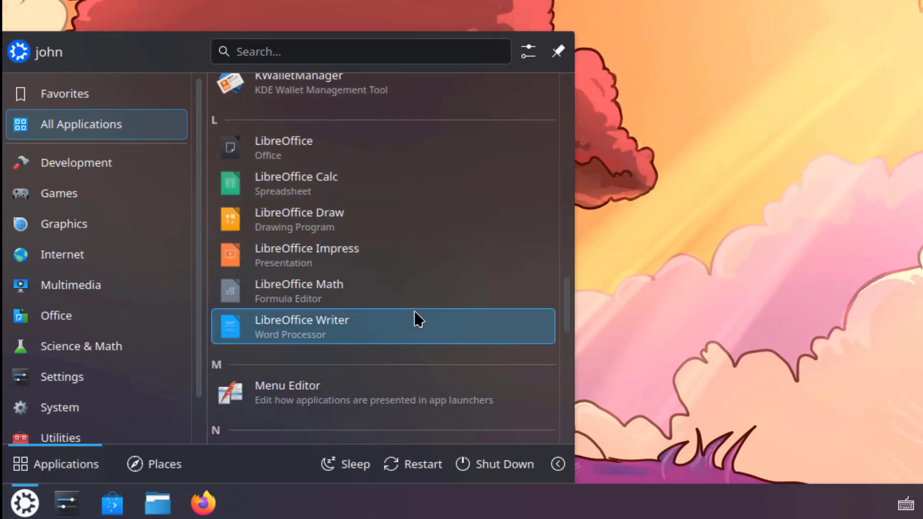
pyautogui.scroll(-3, 416, 318)
pyautogui.scroll(-4, 418, 319)
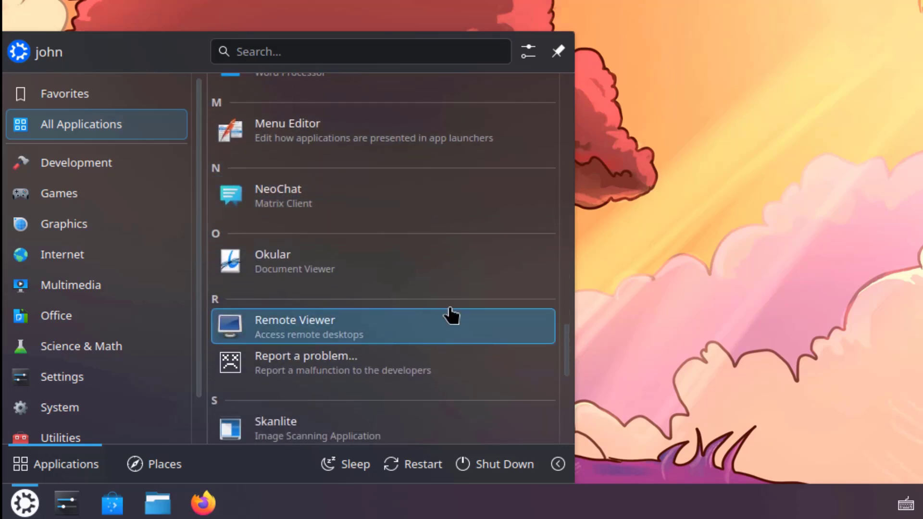
pyautogui.scroll(-4, 448, 313)
pyautogui.scroll(-1, 452, 315)
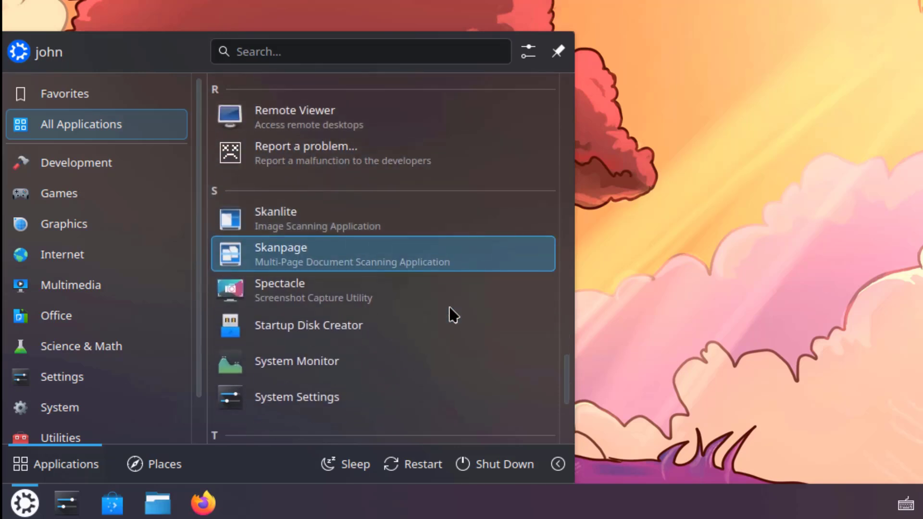
pyautogui.scroll(-3, 453, 315)
pyautogui.scroll(-1, 450, 309)
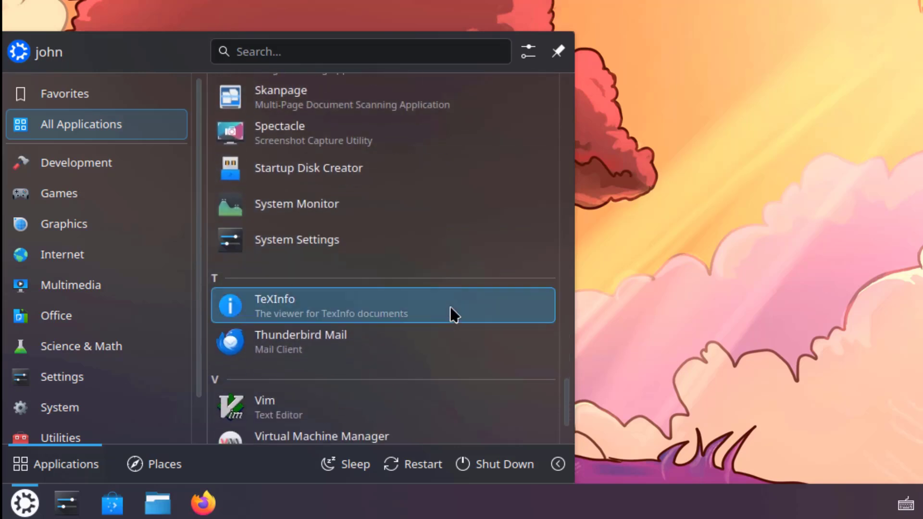
pyautogui.scroll(-2, 452, 307)
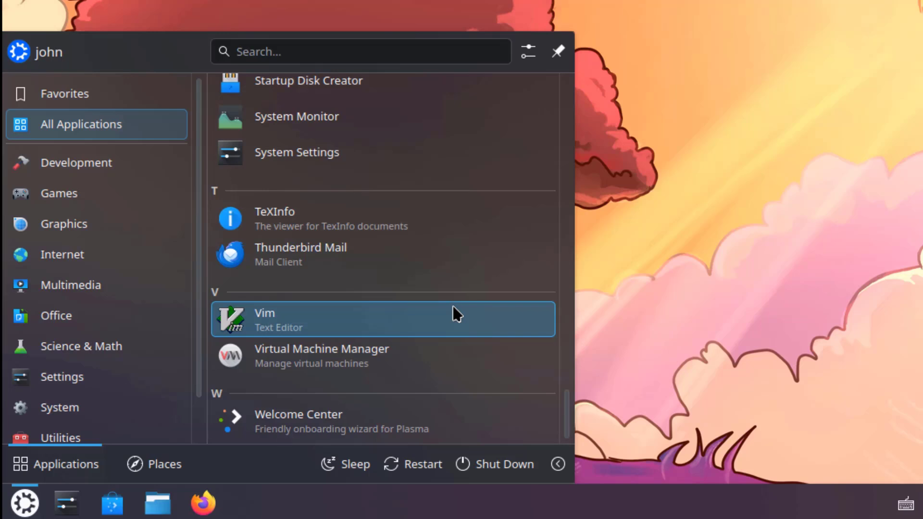
# - Browse the Development, Games, Graphics, Internet, Multimedia and Office application categories
pyautogui.click(99, 166)
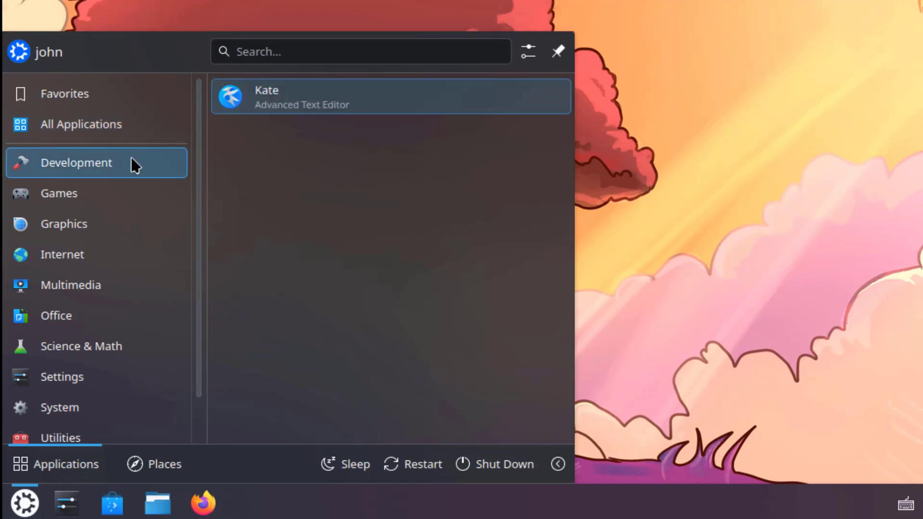
pyautogui.click(178, 132)
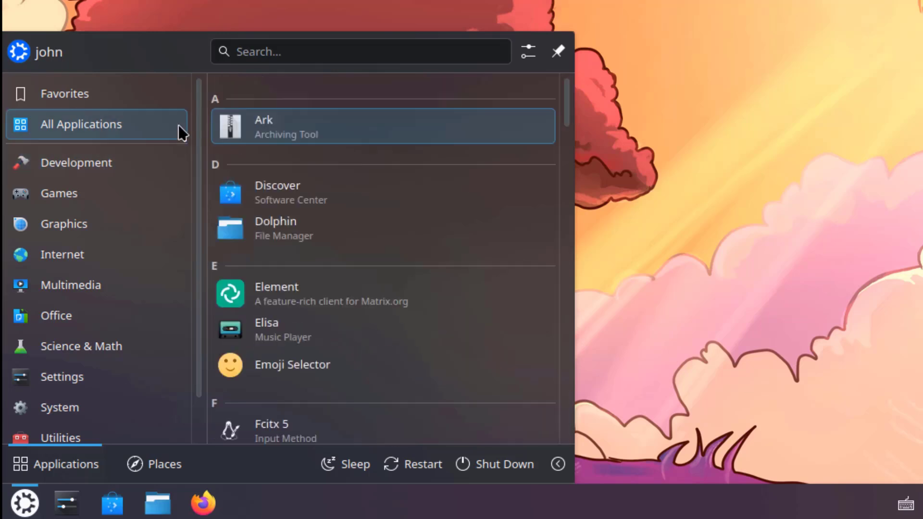
pyautogui.click(92, 204)
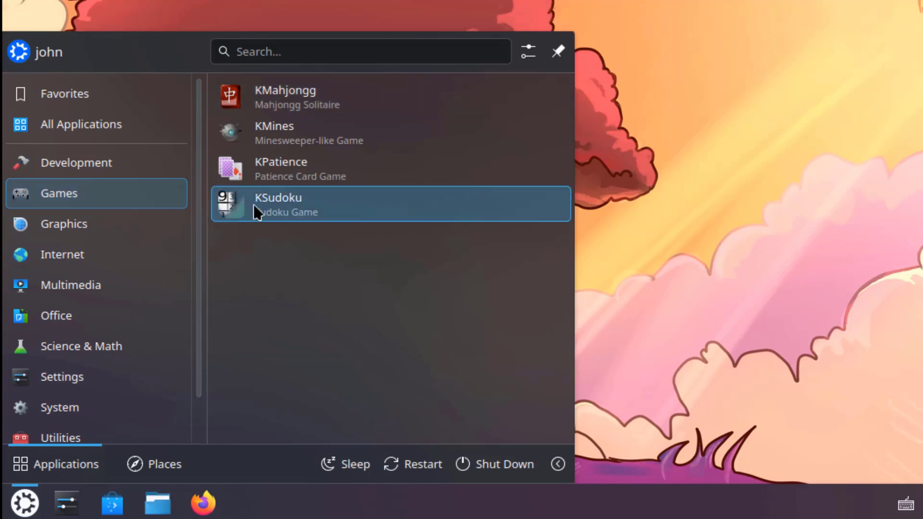
pyautogui.press('Down')
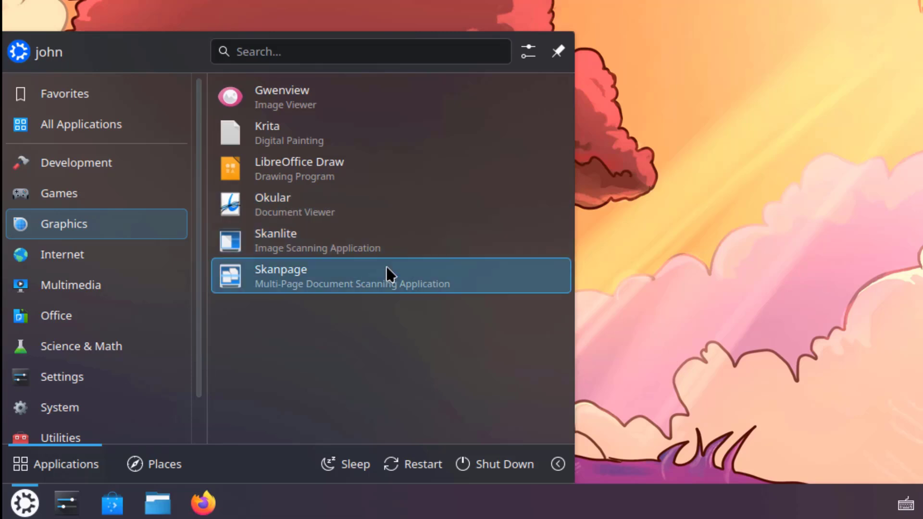
pyautogui.click(117, 254)
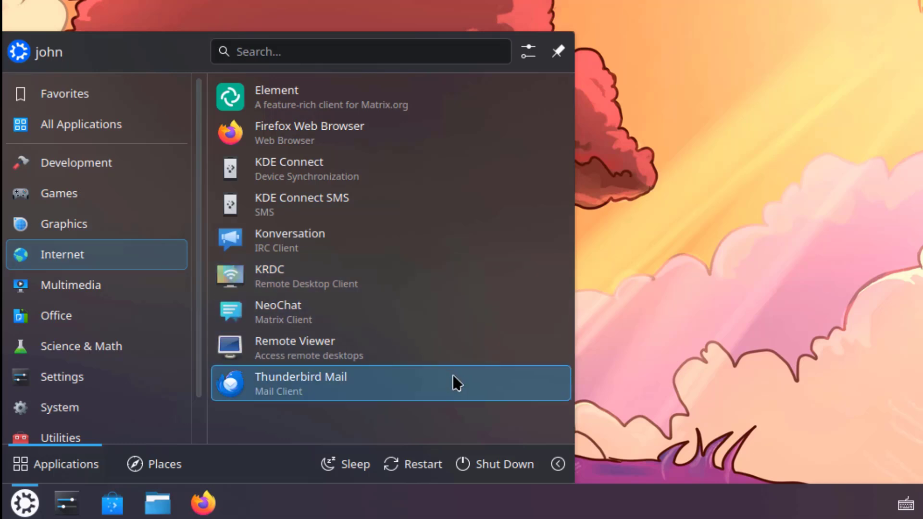
pyautogui.click(96, 285)
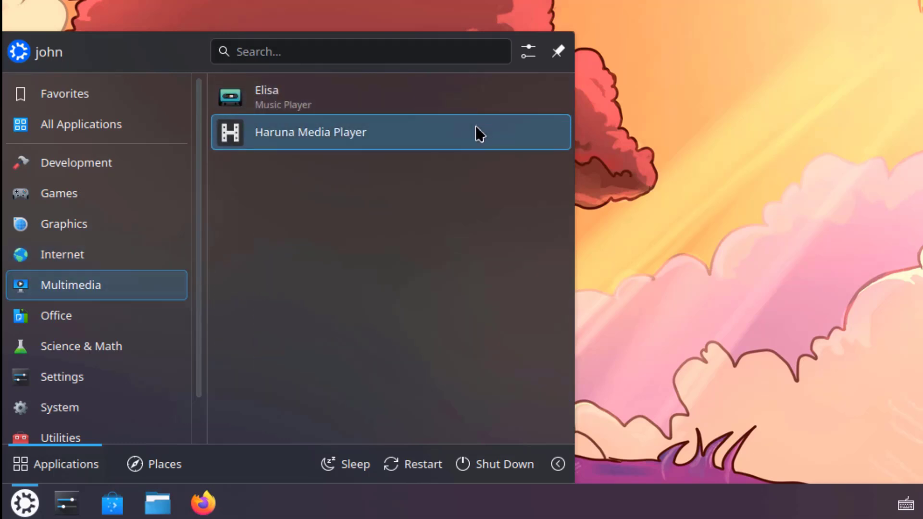
pyautogui.click(96, 315)
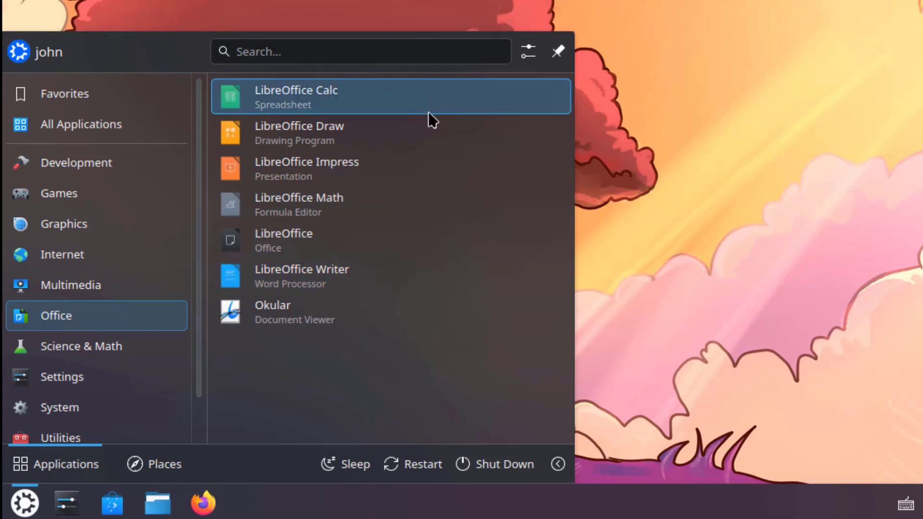
# - Browse the Science & Math, Settings, System and Utilities categories, then close the launcher
pyautogui.click(123, 358)
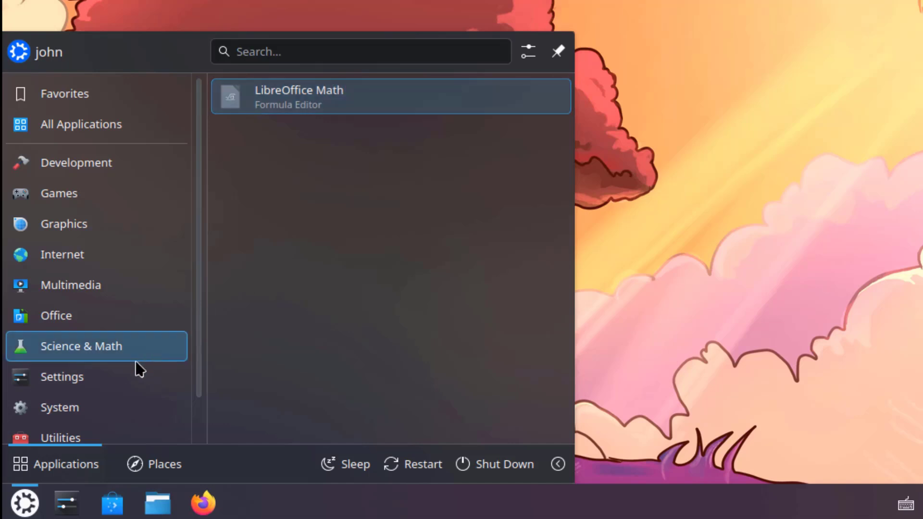
pyautogui.click(137, 377)
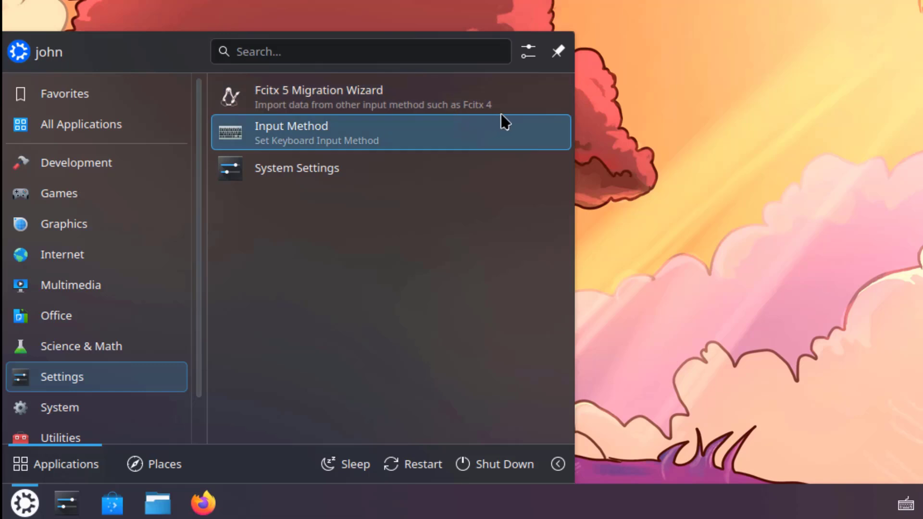
pyautogui.click(163, 408)
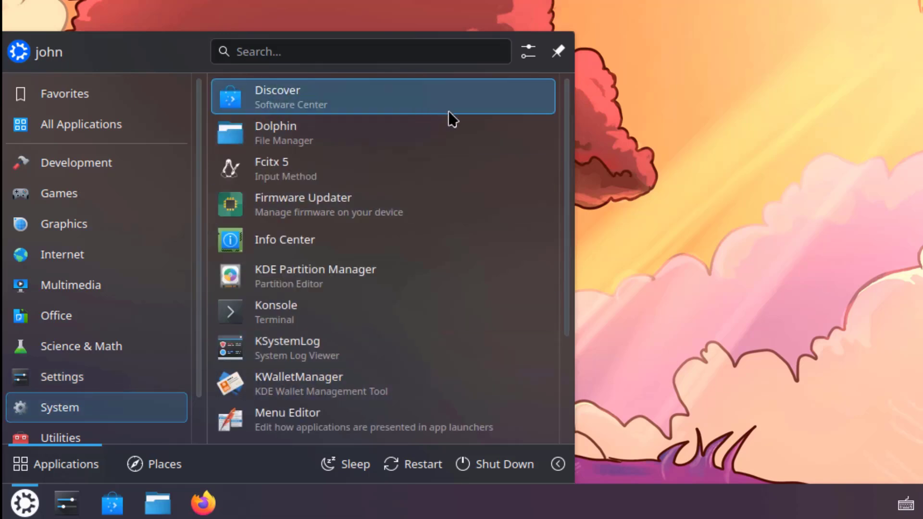
pyautogui.scroll(-1, 466, 123)
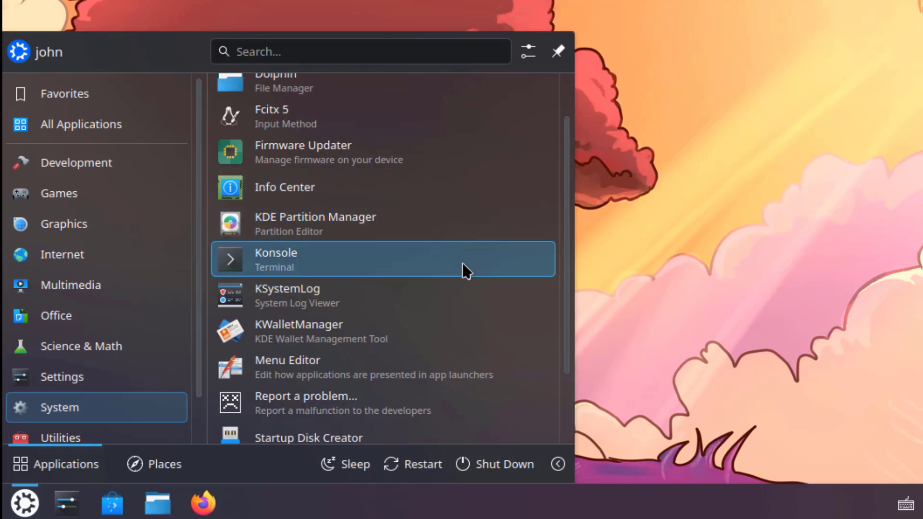
pyautogui.scroll(-1, 465, 269)
pyautogui.scroll(-1, 471, 315)
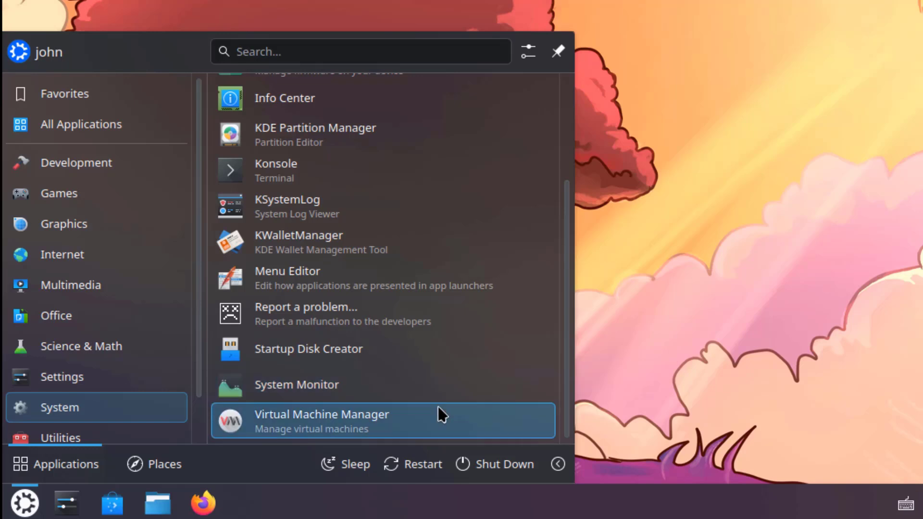
pyautogui.moveTo(117, 409)
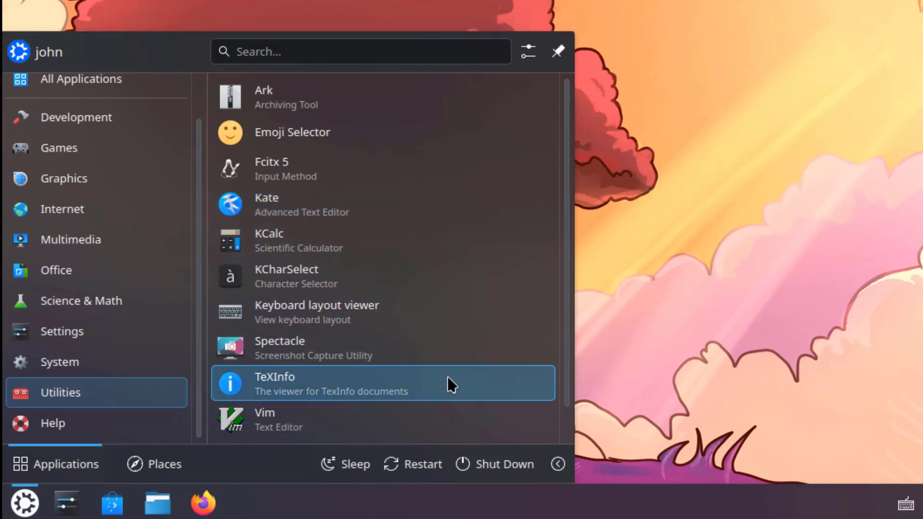
pyautogui.scroll(-1, 450, 384)
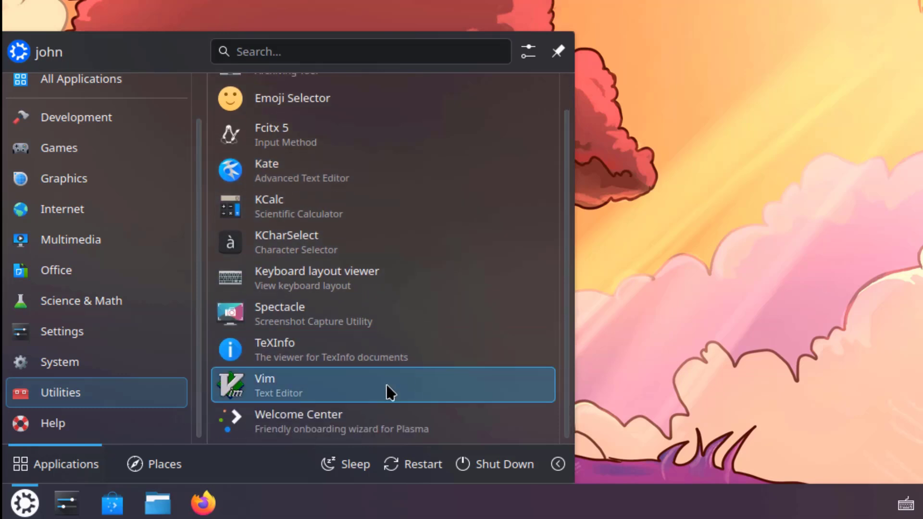
pyautogui.click(67, 502)
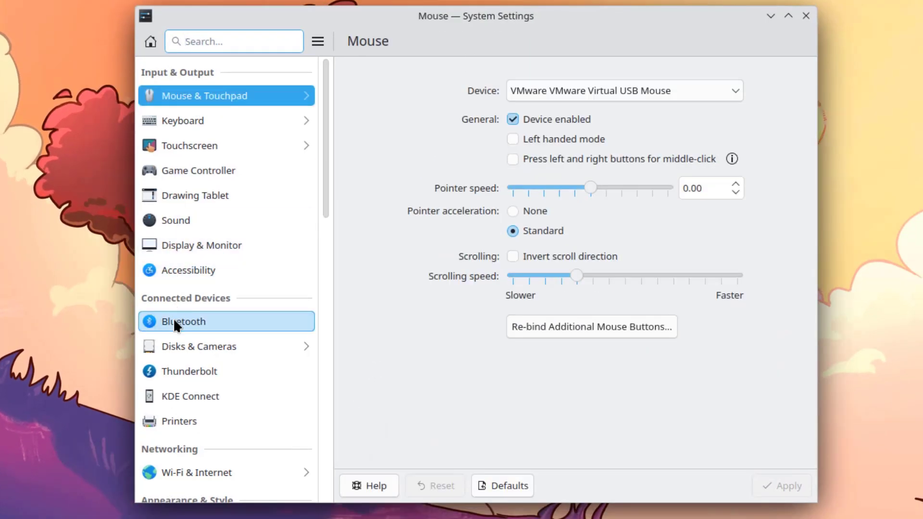
# - Look through Mouse & Touchpad, Keyboard, Touchscreen, Game Controller and Drawing Tablet, ending on Sound
pyautogui.click(184, 94)
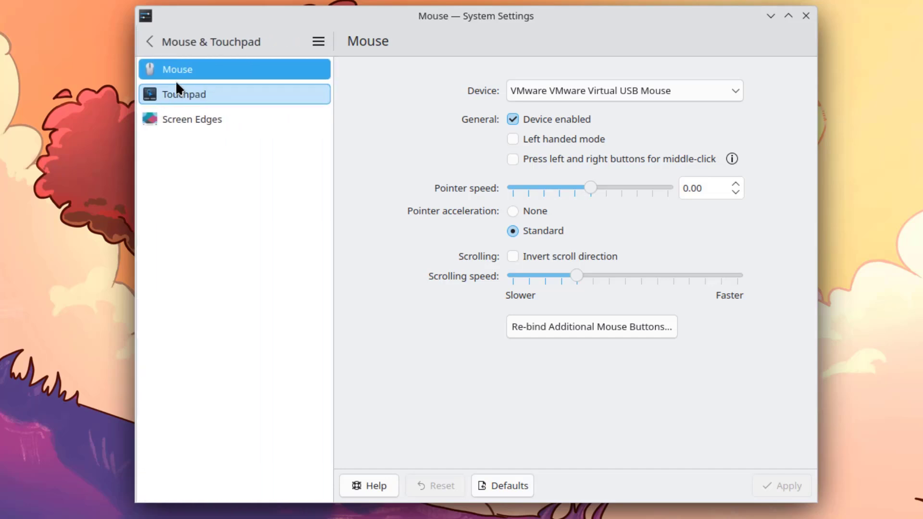
pyautogui.click(150, 43)
pyautogui.click(175, 120)
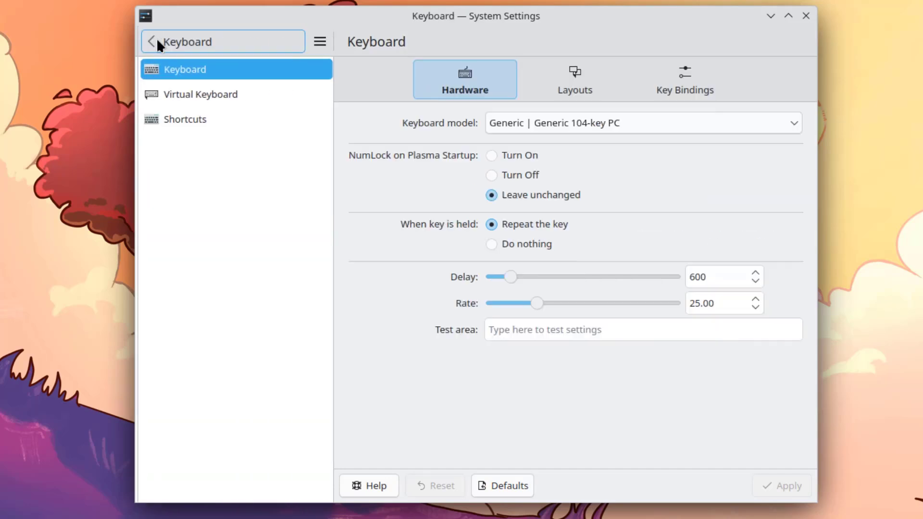
pyautogui.click(153, 37)
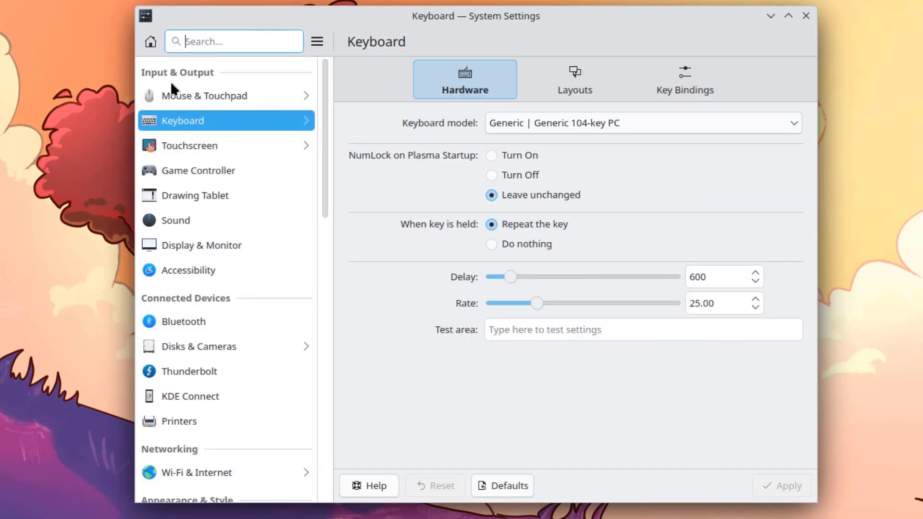
pyautogui.click(184, 145)
pyautogui.click(151, 42)
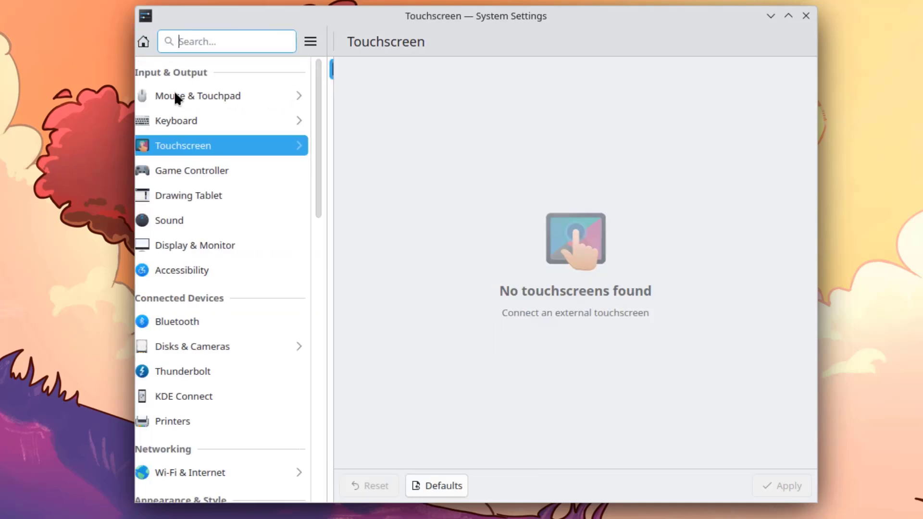
pyautogui.click(187, 165)
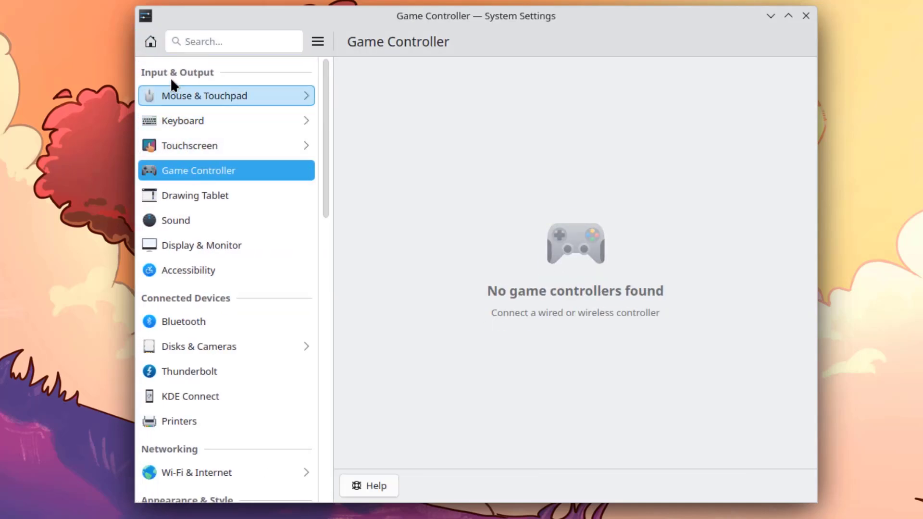
pyautogui.click(180, 197)
pyautogui.click(182, 220)
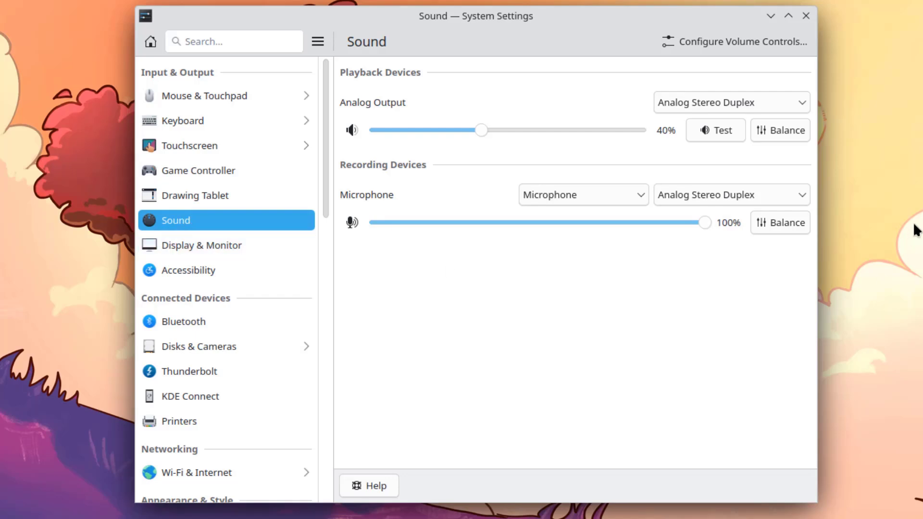
# - Discard the trial 95% display scale change and switch to the Accessibility bell settings
pyautogui.click(281, 250)
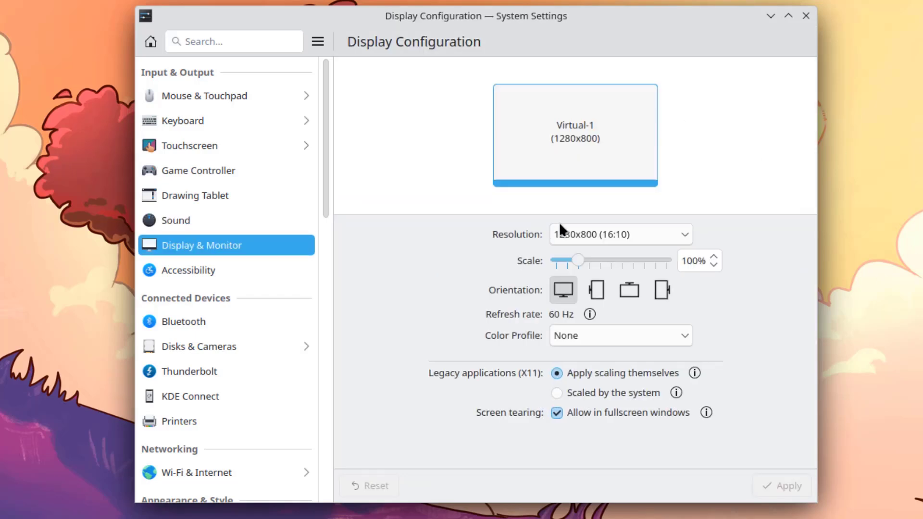
pyautogui.scroll(-1, 679, 257)
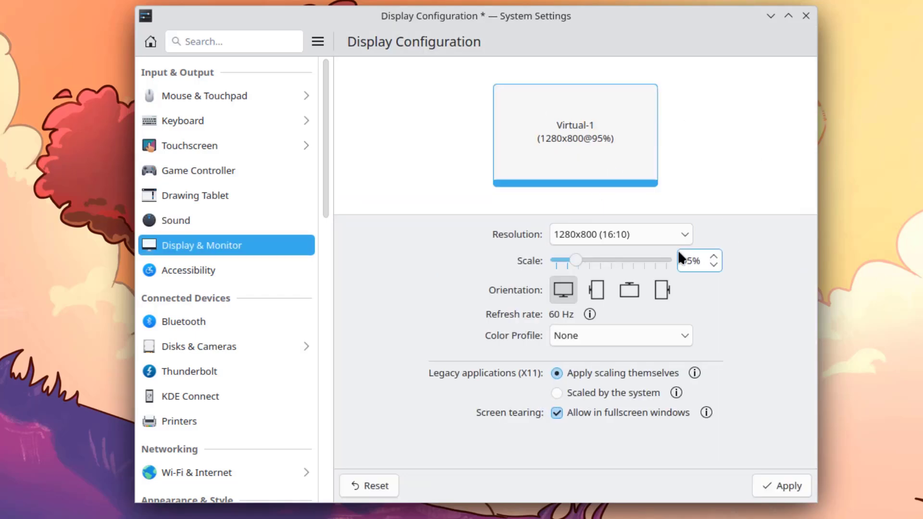
pyautogui.click(241, 275)
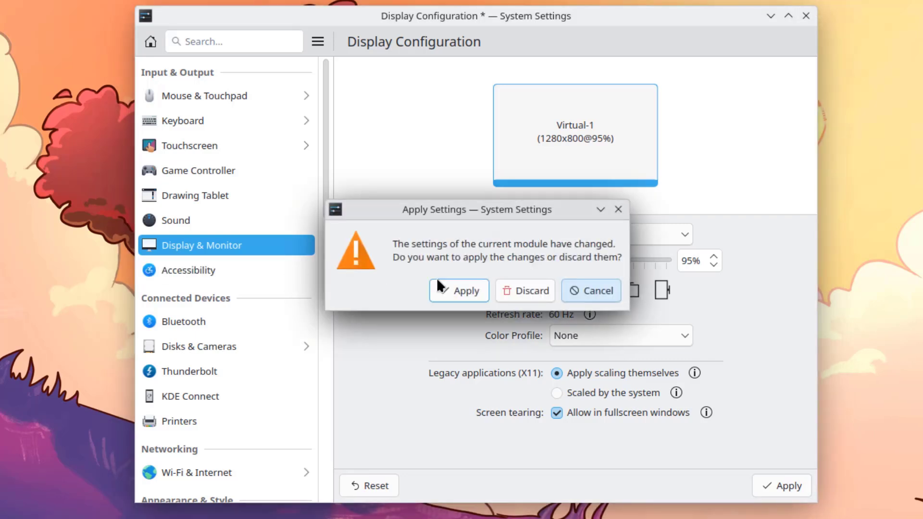
pyautogui.click(515, 289)
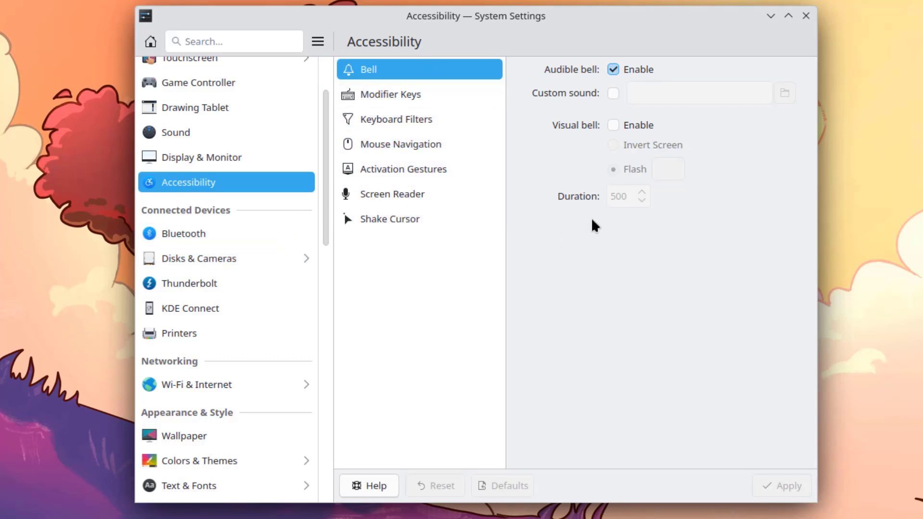
# - Browse the Bluetooth and Disks & Cameras pages, including Device Auto-Mount and Digital Camera
pyautogui.click(202, 233)
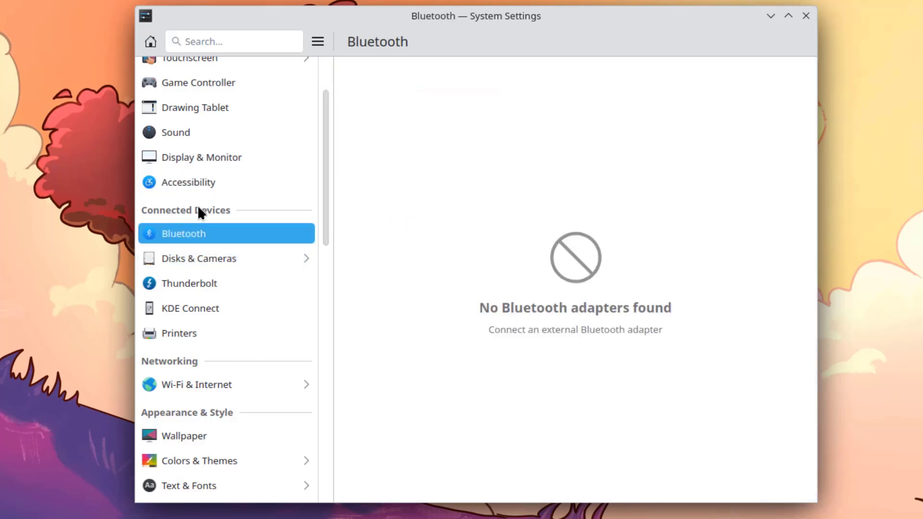
pyautogui.click(197, 258)
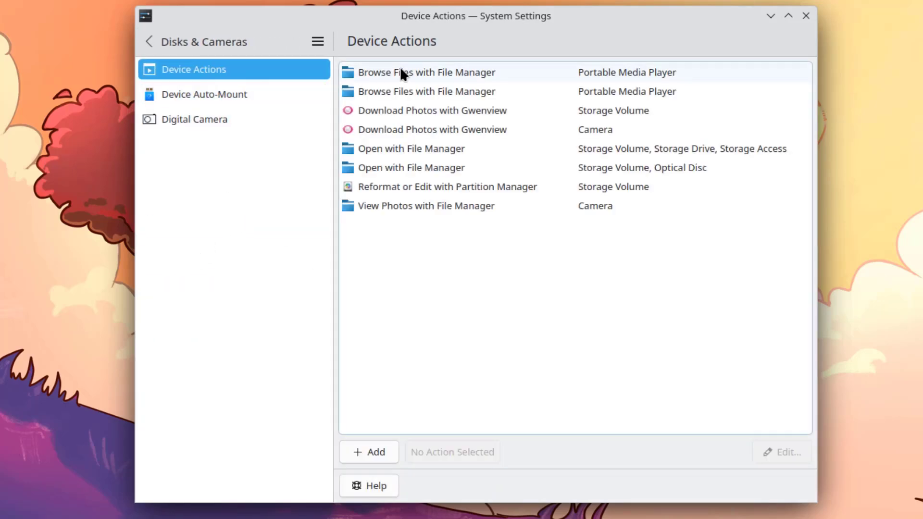
pyautogui.click(214, 103)
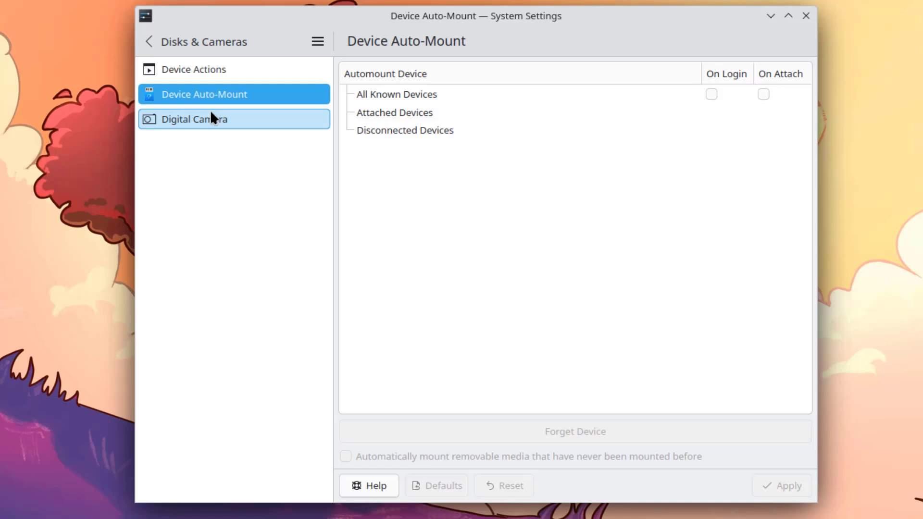
pyautogui.click(211, 115)
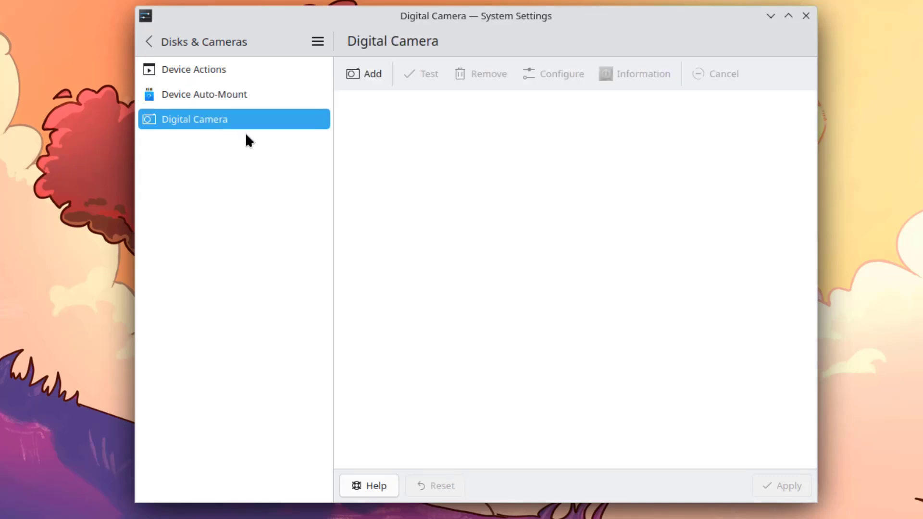
# - Return to the category list and view the Thunderbolt and KDE Connect settings
pyautogui.click(174, 45)
pyautogui.click(191, 277)
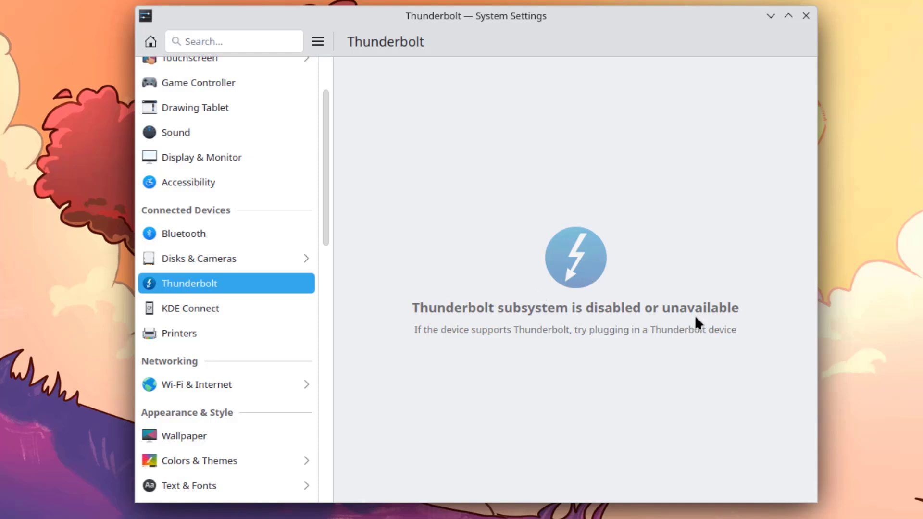
pyautogui.click(233, 313)
# - Start adding a printer and pick the fourth Secure AirPrint entry with its recommended driverless driver
pyautogui.press('Down')
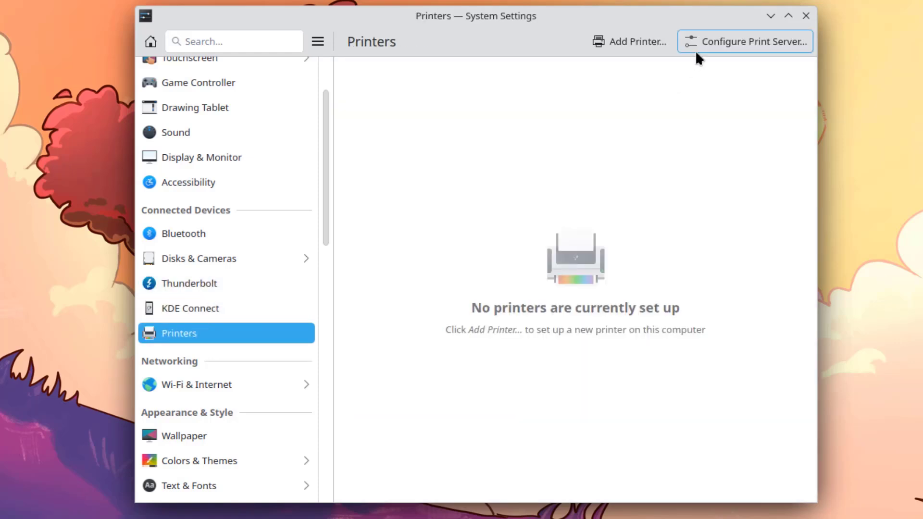
pyautogui.click(638, 41)
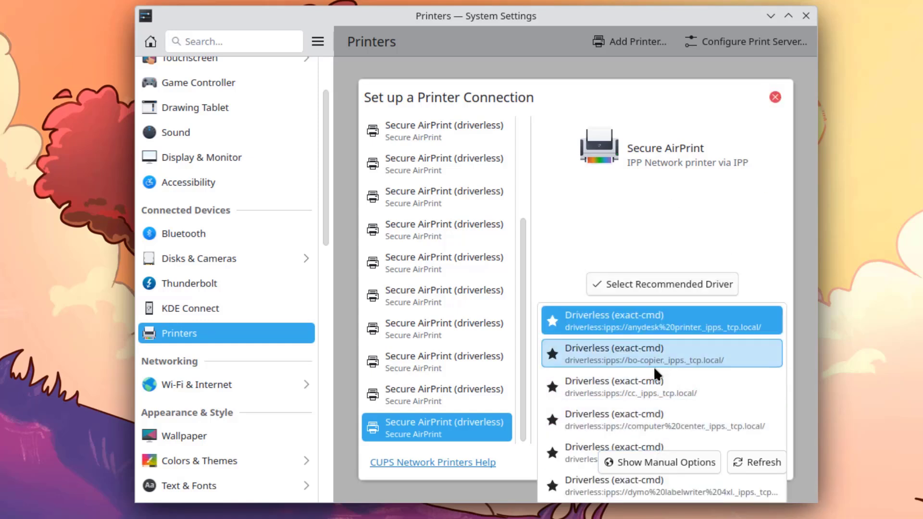
pyautogui.click(461, 391)
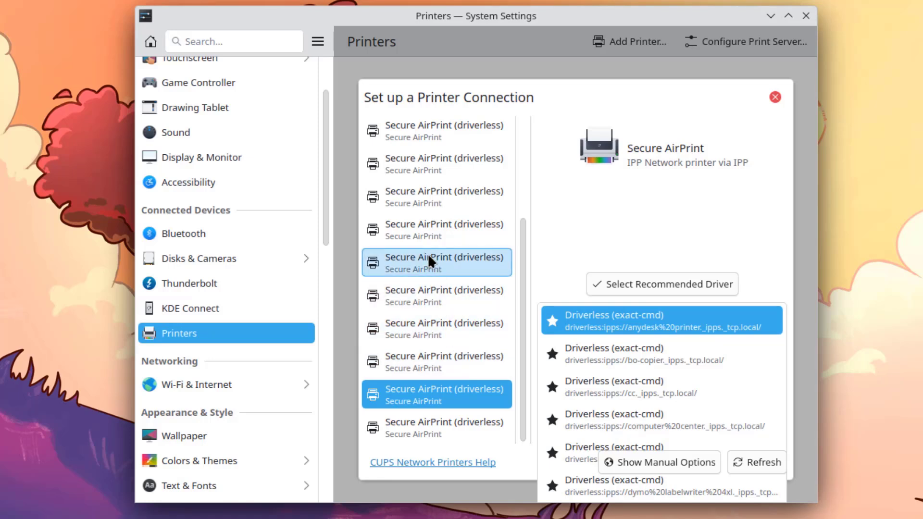
pyautogui.click(437, 237)
pyautogui.click(681, 289)
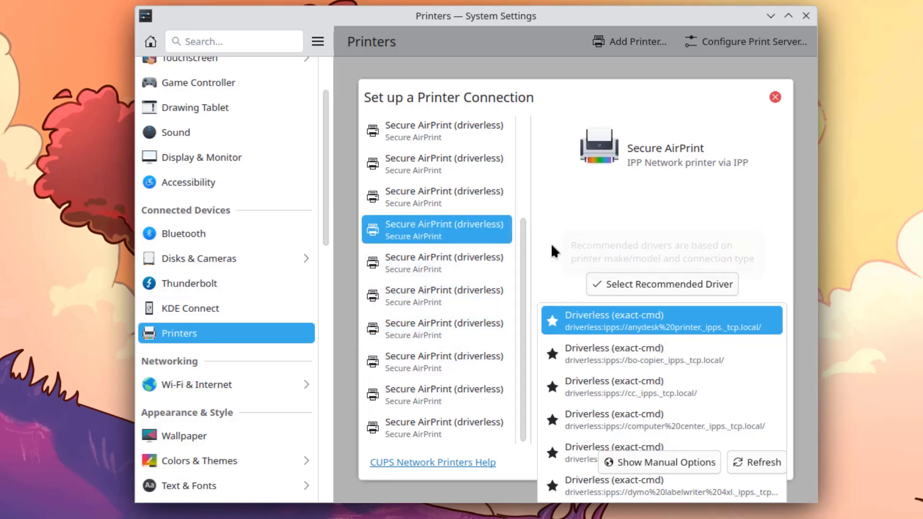
# - In Wi-Fi & Internet, view Wired connection 1's 802.1x Security and General configuration tabs
pyautogui.click(191, 382)
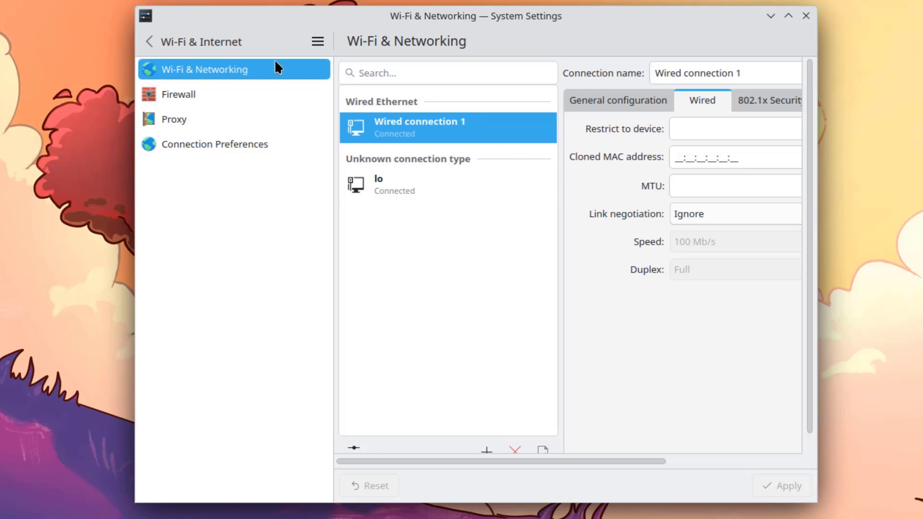
pyautogui.click(425, 176)
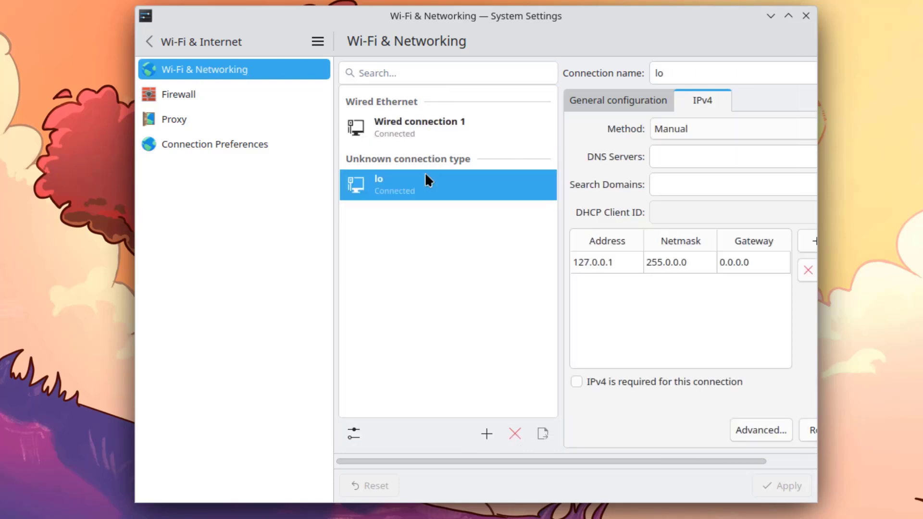
pyautogui.click(406, 123)
pyautogui.click(740, 100)
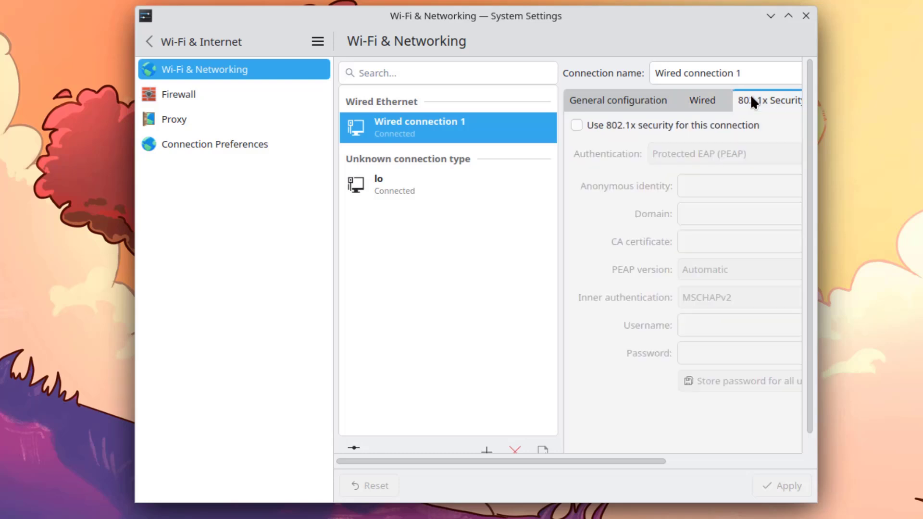
pyautogui.click(625, 100)
# - Check the Firewall page after authenticating, then view Proxy and Connection Preferences
pyautogui.click(204, 97)
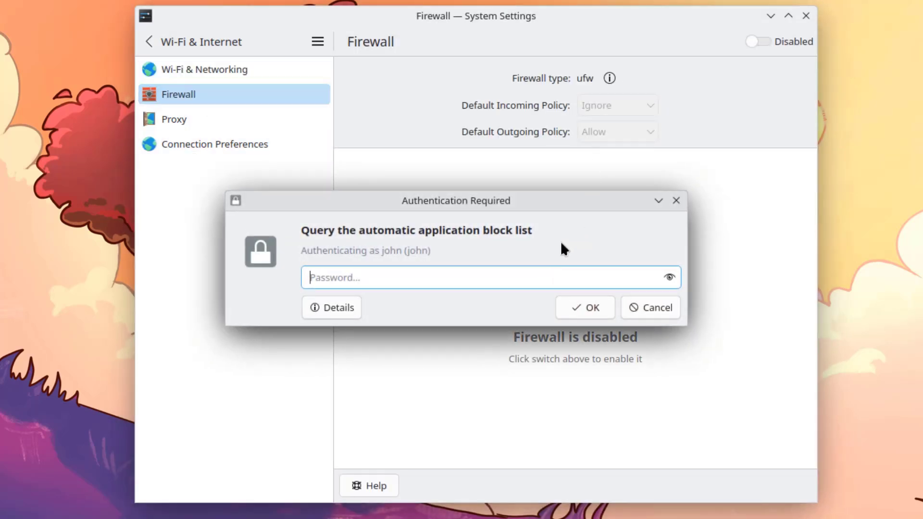
pyautogui.click(560, 306)
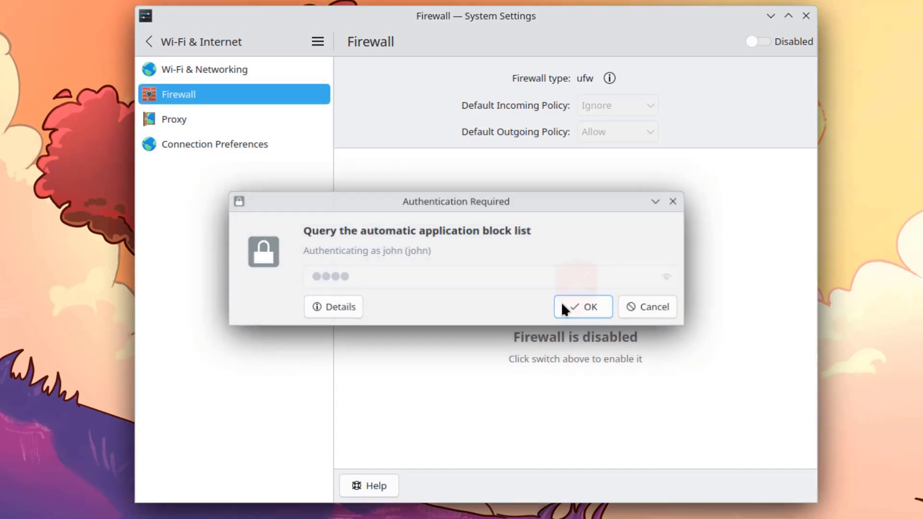
pyautogui.click(190, 121)
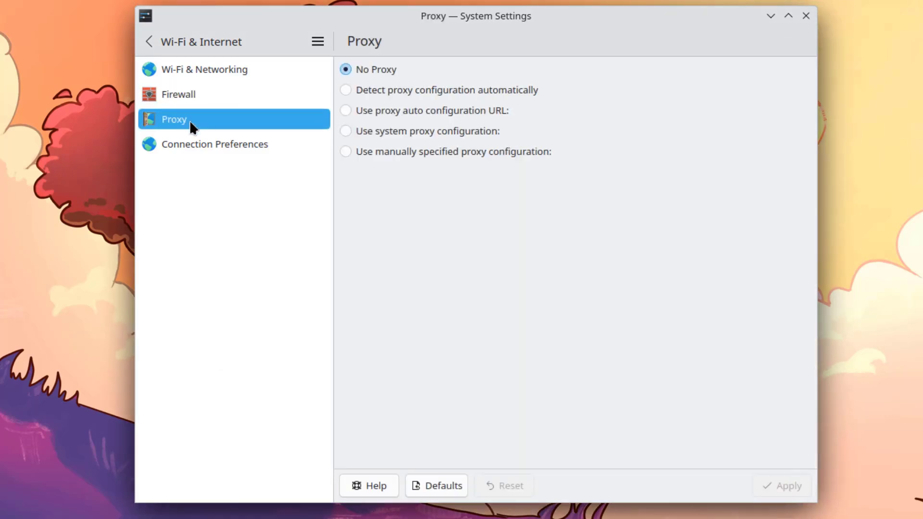
pyautogui.click(200, 144)
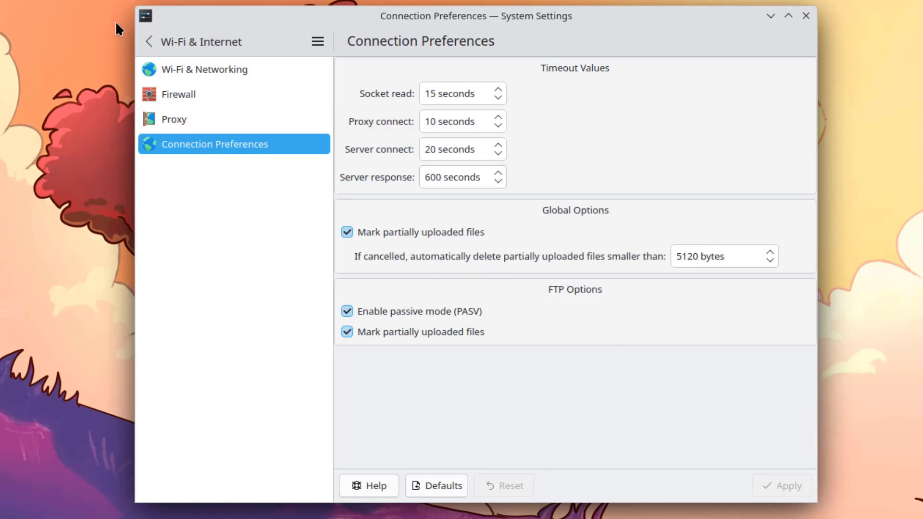
# - Go back to the main settings category list and scroll the sidebar down
pyautogui.click(148, 41)
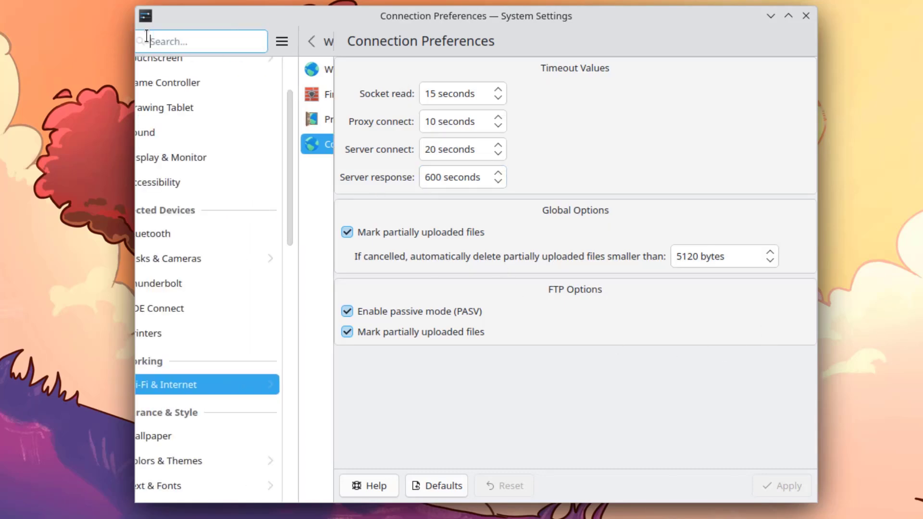
pyautogui.scroll(-3, 248, 321)
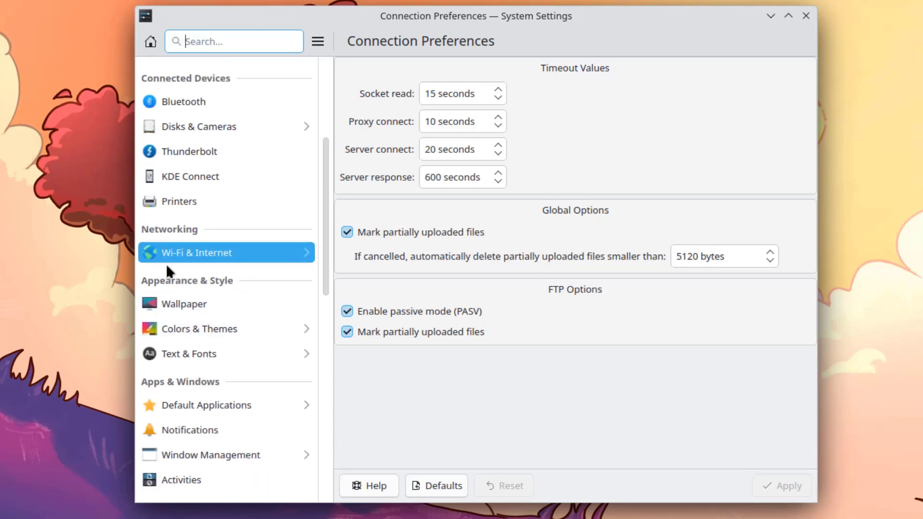
pyautogui.scroll(-2, 261, 284)
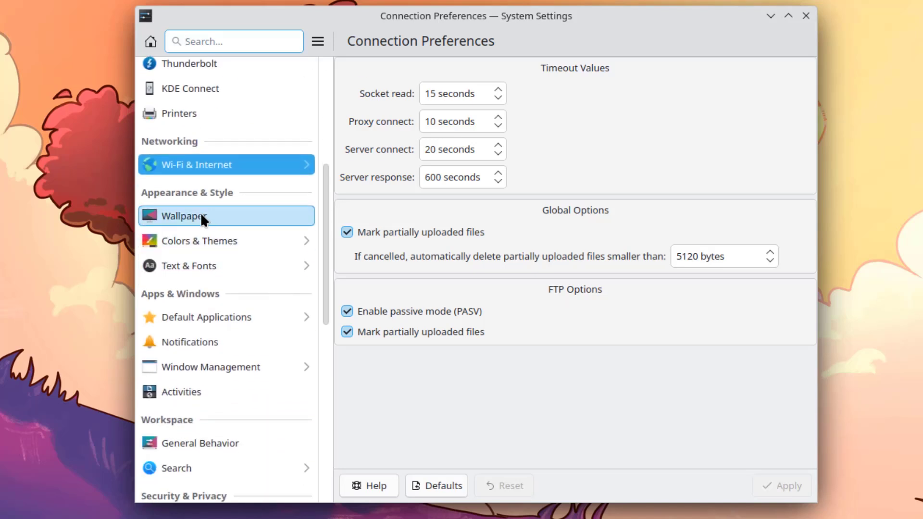
# - Open the Wallpaper page and apply Kubuntu_24_04_5_4K as the background
pyautogui.click(202, 215)
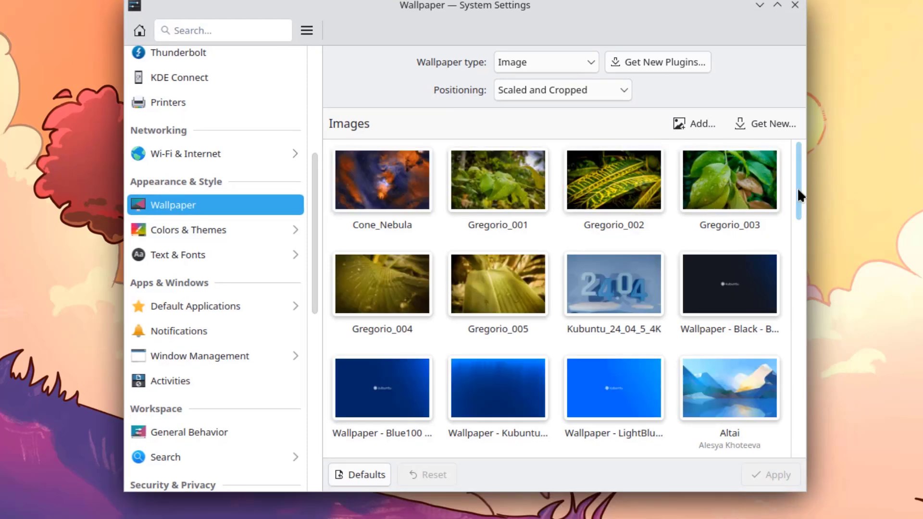
pyautogui.moveTo(798, 194); pyautogui.dragTo(789, 402)
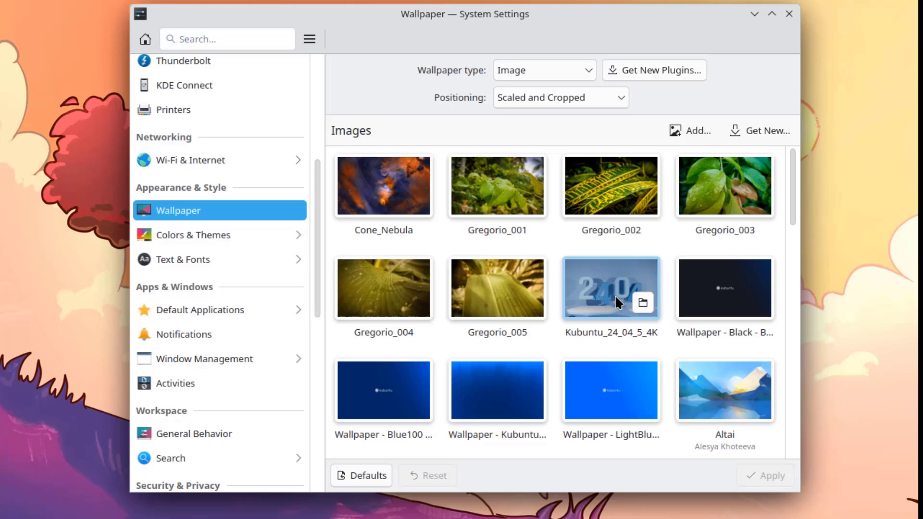
pyautogui.click(614, 293)
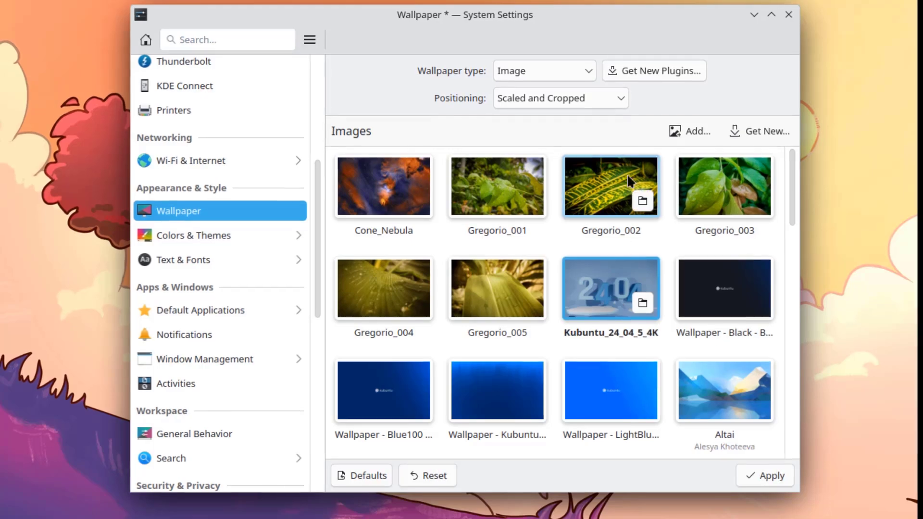
pyautogui.hotkey('ctrl', 's')
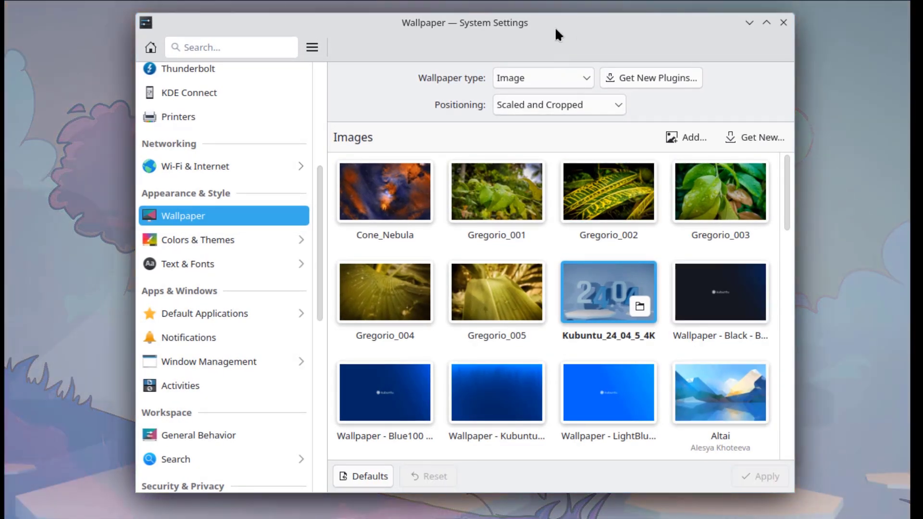
pyautogui.moveTo(555, 27); pyautogui.dragTo(540, 66)
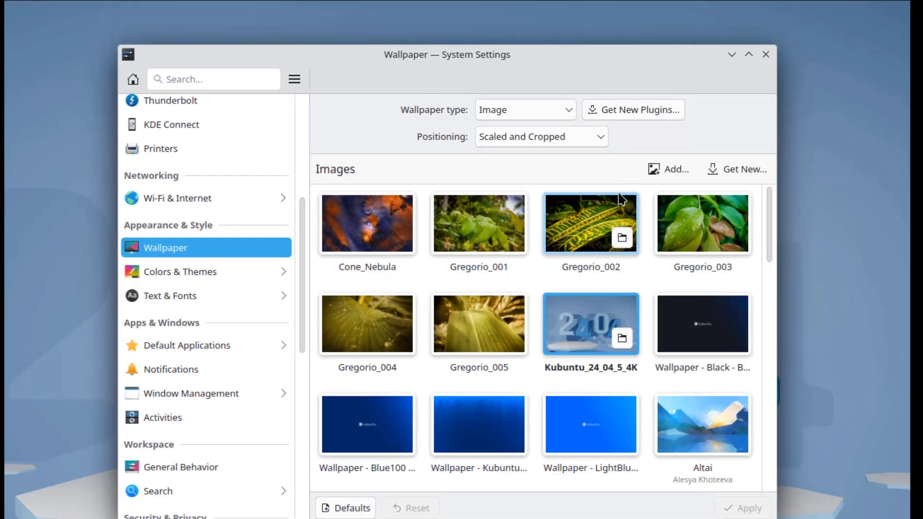
# - Apply Cone_Nebula, then Gregorio_001, checking each background on the desktop
pyautogui.click(364, 218)
pyautogui.click(732, 513)
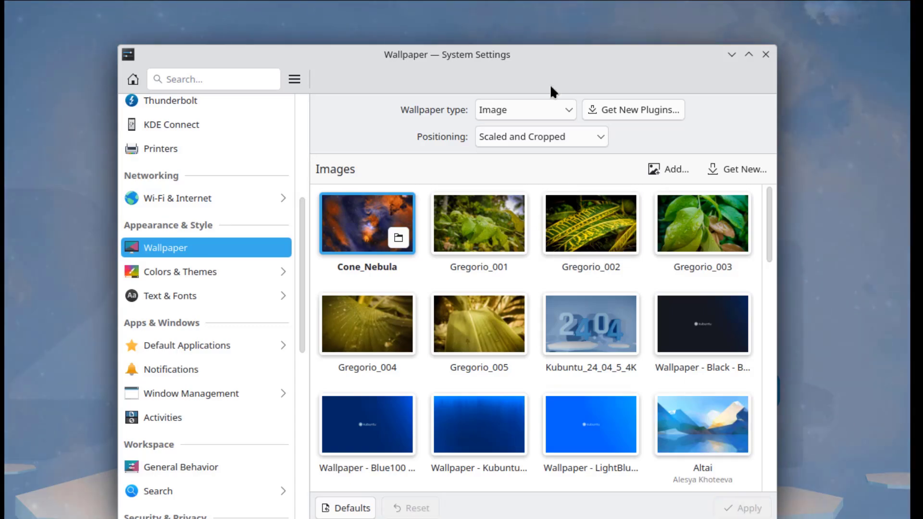
pyautogui.moveTo(552, 58); pyautogui.dragTo(623, 518)
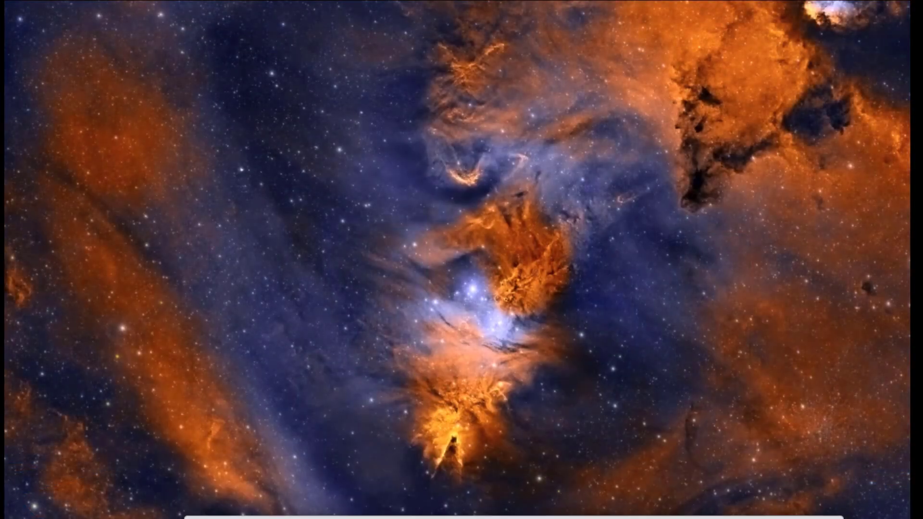
pyautogui.moveTo(687, 517); pyautogui.dragTo(547, 37)
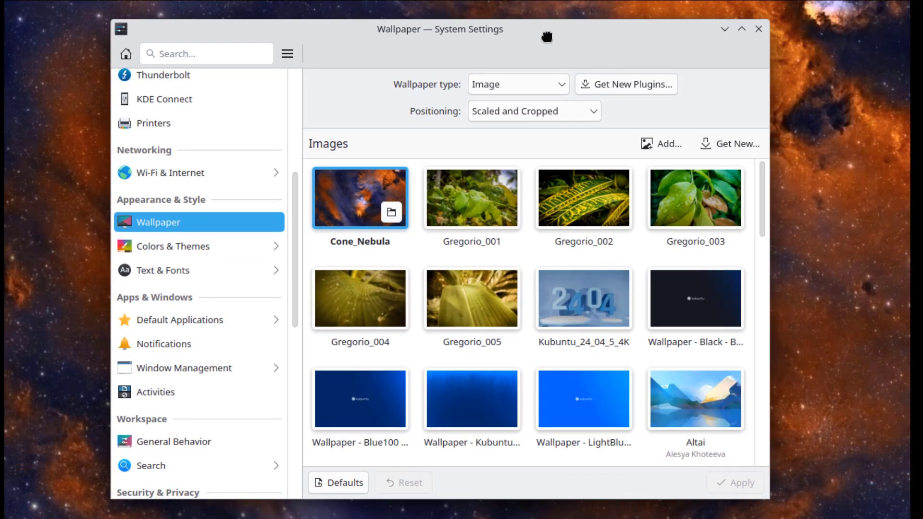
pyautogui.click(475, 190)
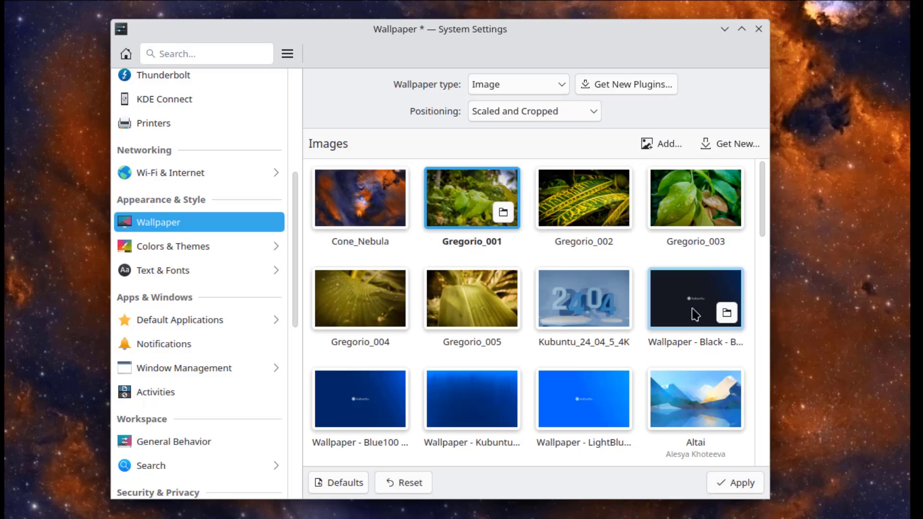
pyautogui.click(735, 481)
pyautogui.moveTo(564, 33); pyautogui.dragTo(546, 54)
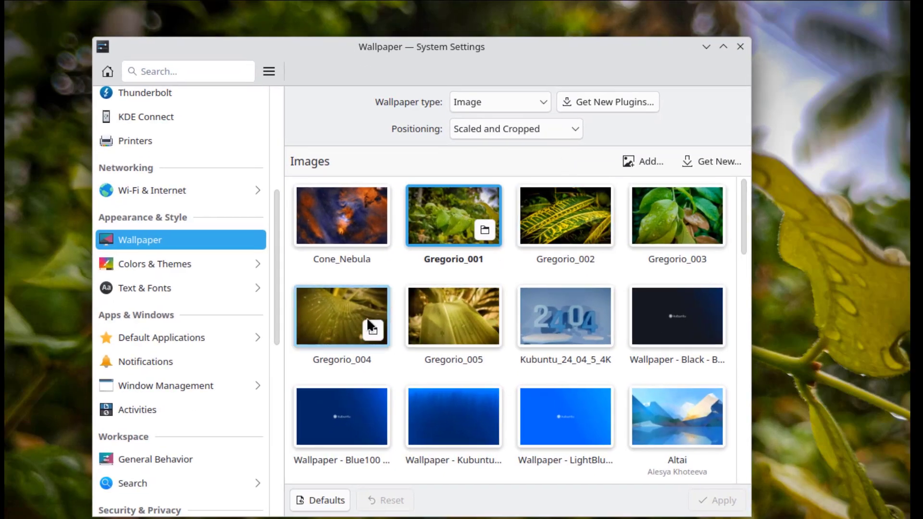
# - Apply the Cold Ripple wallpaper and preview it on the desktop
pyautogui.scroll(-5, 480, 326)
pyautogui.scroll(-3, 484, 341)
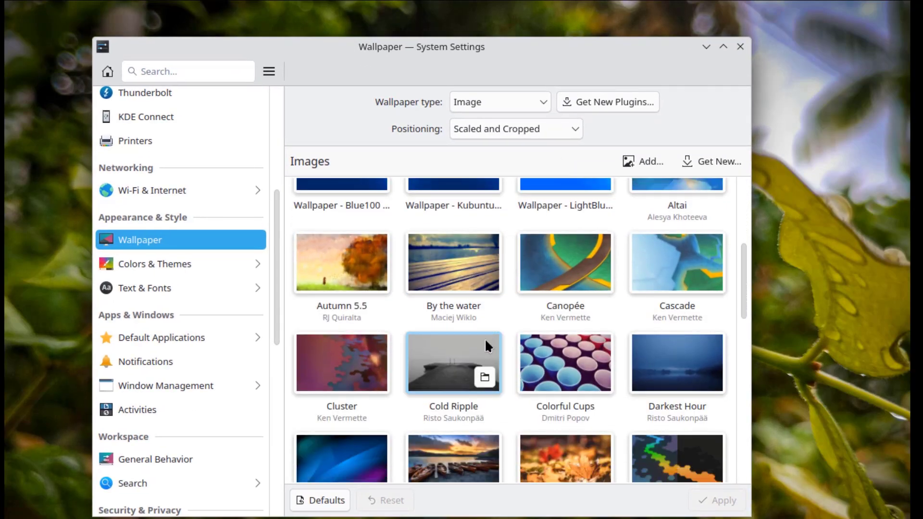
pyautogui.scroll(-4, 521, 341)
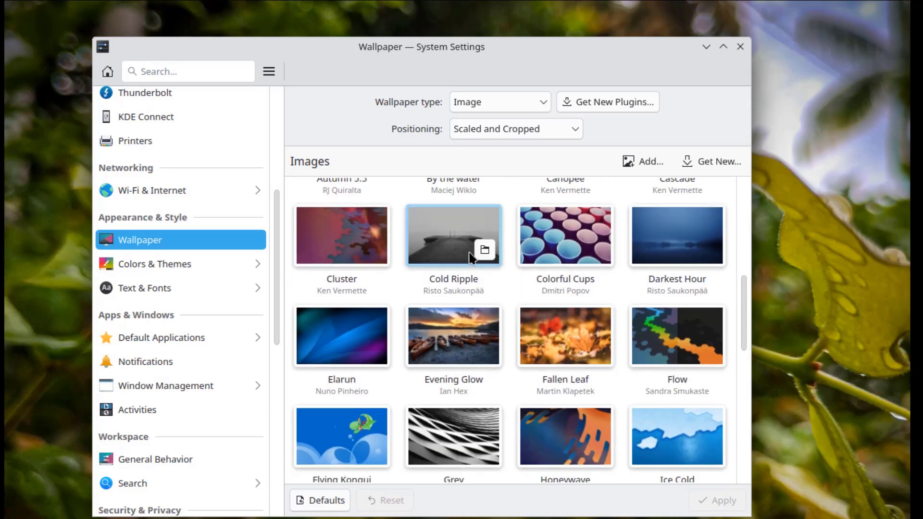
pyautogui.click(456, 236)
pyautogui.click(716, 500)
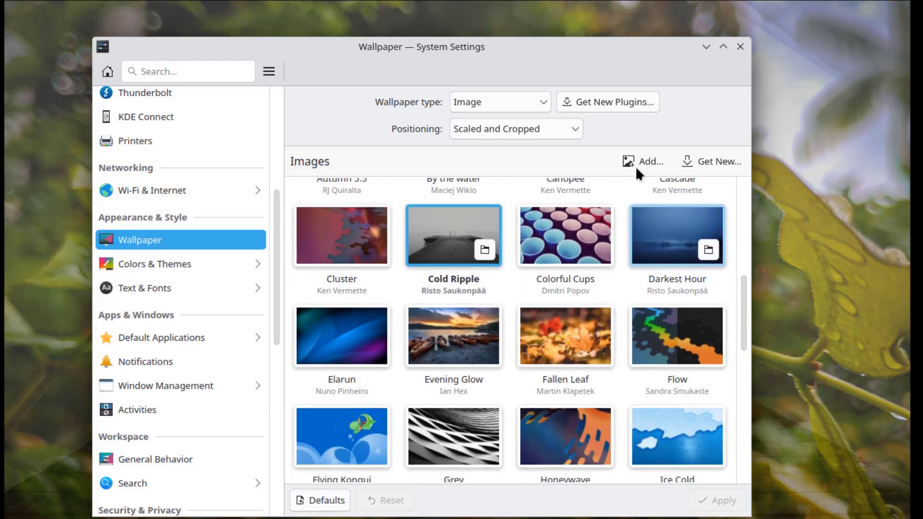
pyautogui.press('super+d')
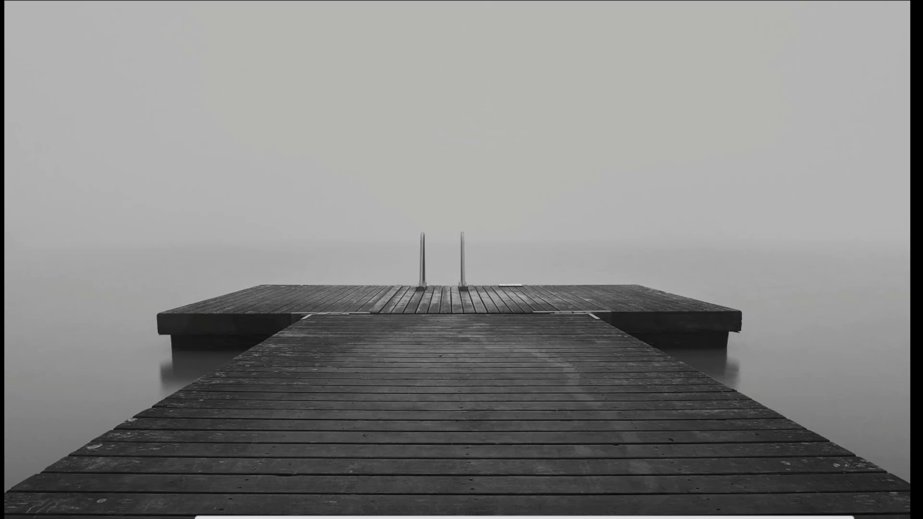
pyautogui.press('super+d')
# - Apply the Kite wallpaper, then the Shell wallpaper, checking each on the desktop
pyautogui.scroll(-5, 665, 272)
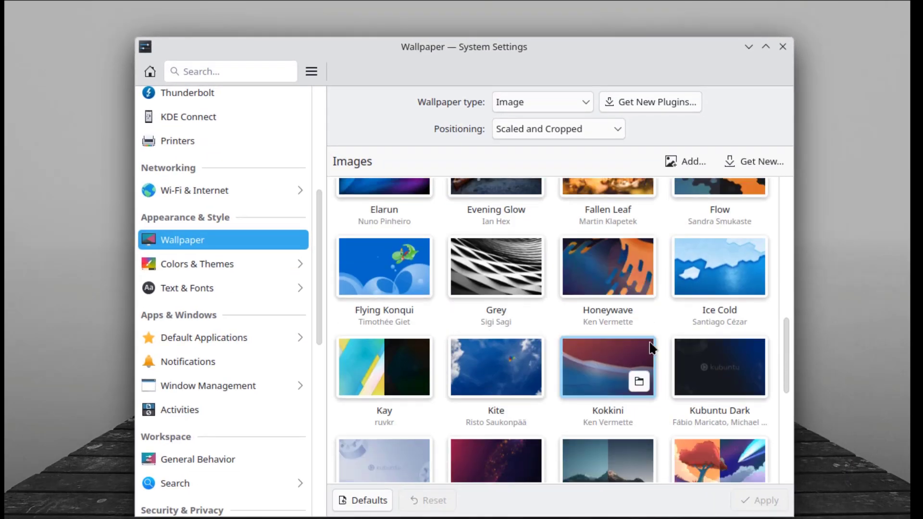
pyautogui.click(494, 363)
pyautogui.click(757, 507)
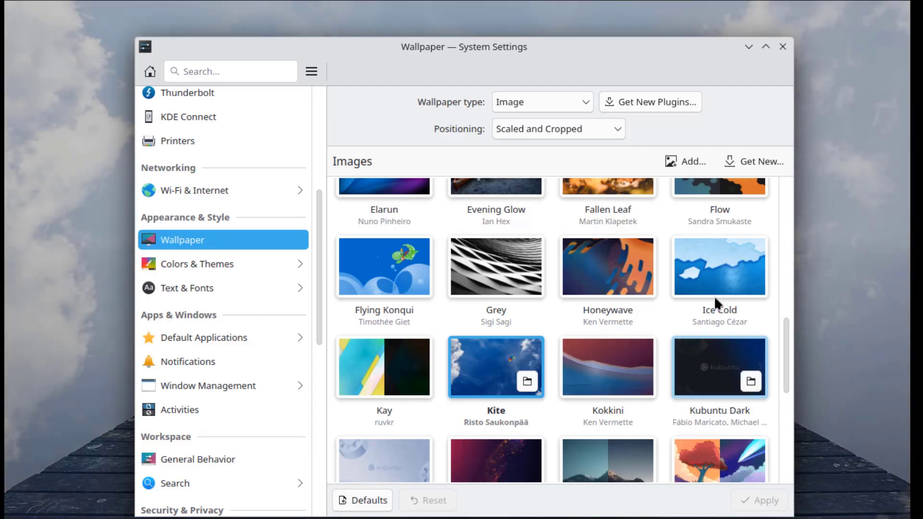
pyautogui.press('super+d')
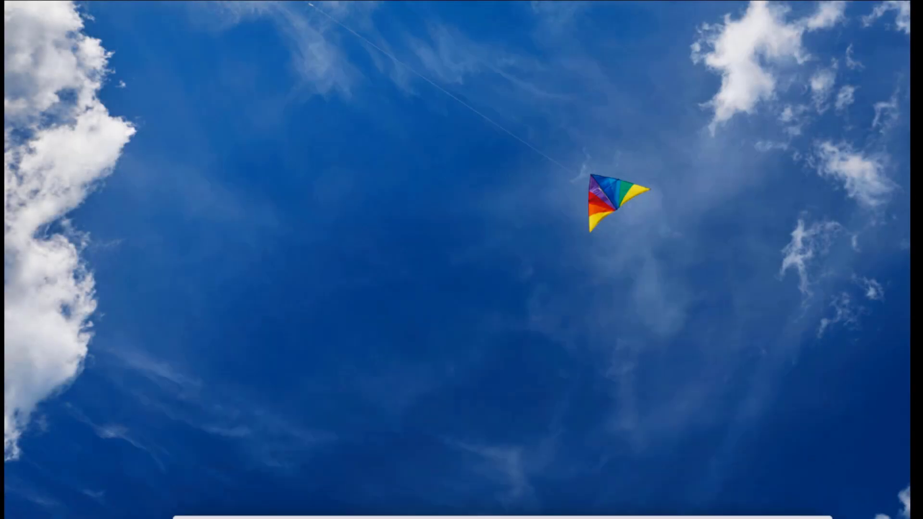
pyautogui.press('super+d')
pyautogui.click(594, 346)
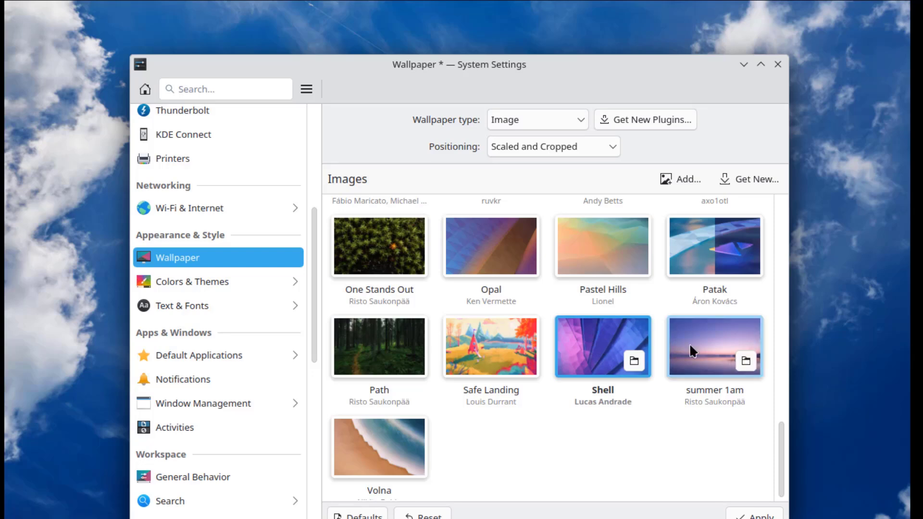
pyautogui.click(764, 510)
pyautogui.moveTo(555, 76); pyautogui.dragTo(534, 69)
# - Apply Kubuntu Light as the wallpaper and preview it
pyautogui.scroll(5, 691, 297)
pyautogui.click(363, 378)
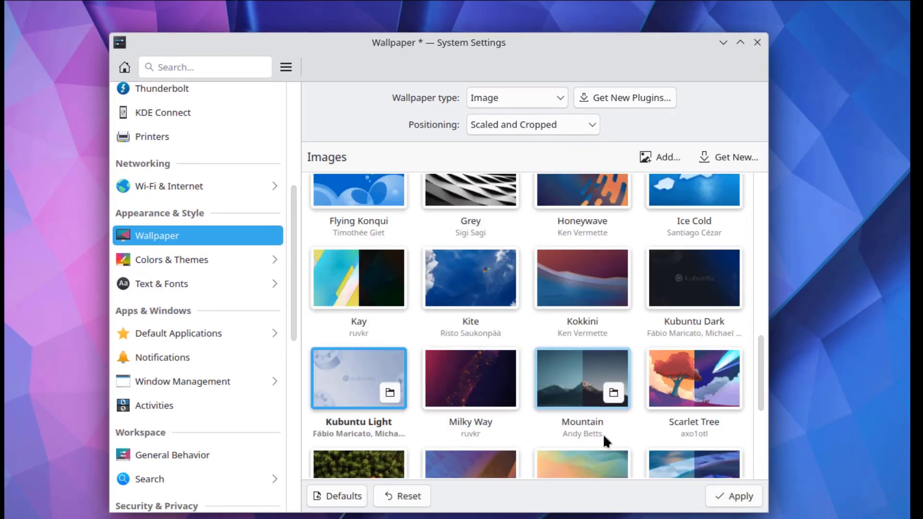
pyautogui.click(731, 500)
pyautogui.press('super+d')
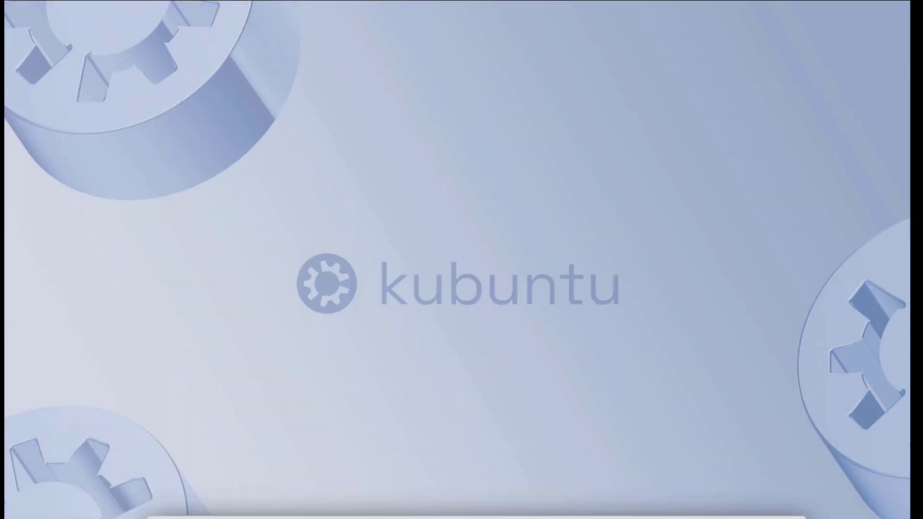
pyautogui.press('super+d')
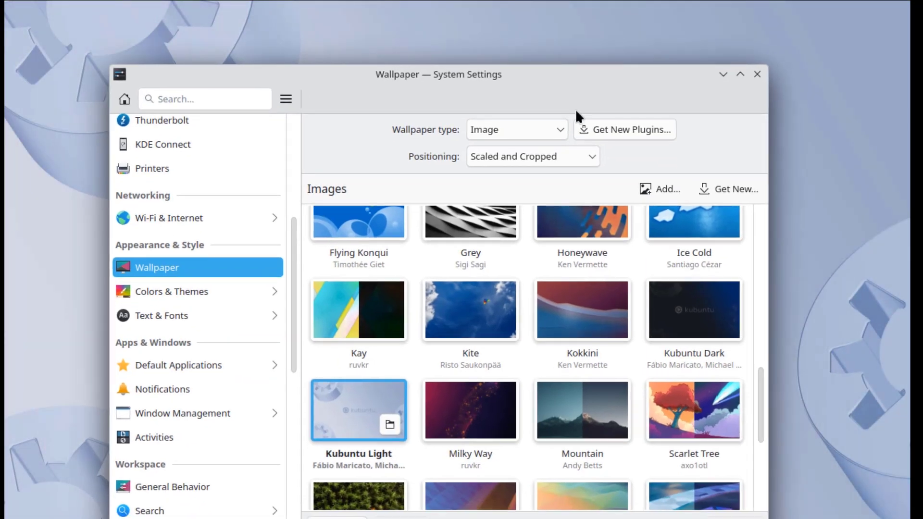
# - Apply By the water as the final desktop background
pyautogui.scroll(3, 676, 298)
pyautogui.scroll(5, 545, 372)
pyautogui.click(469, 408)
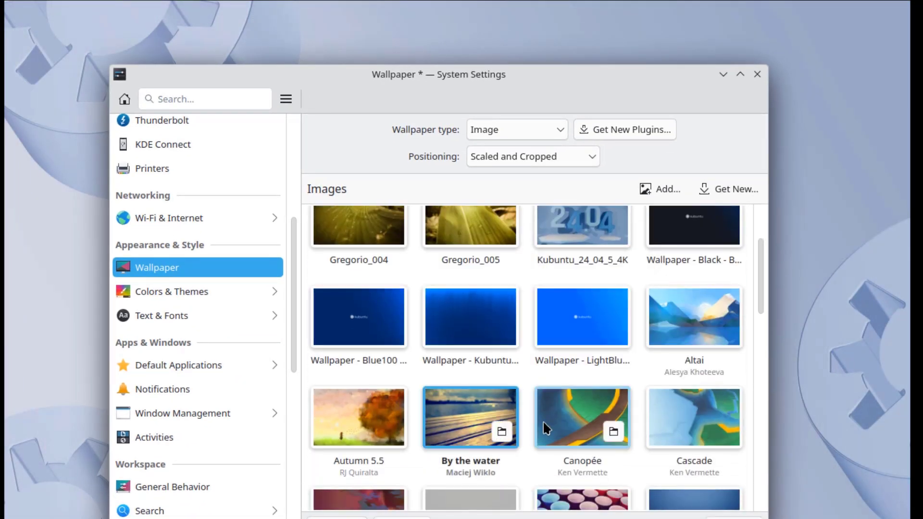
pyautogui.click(733, 517)
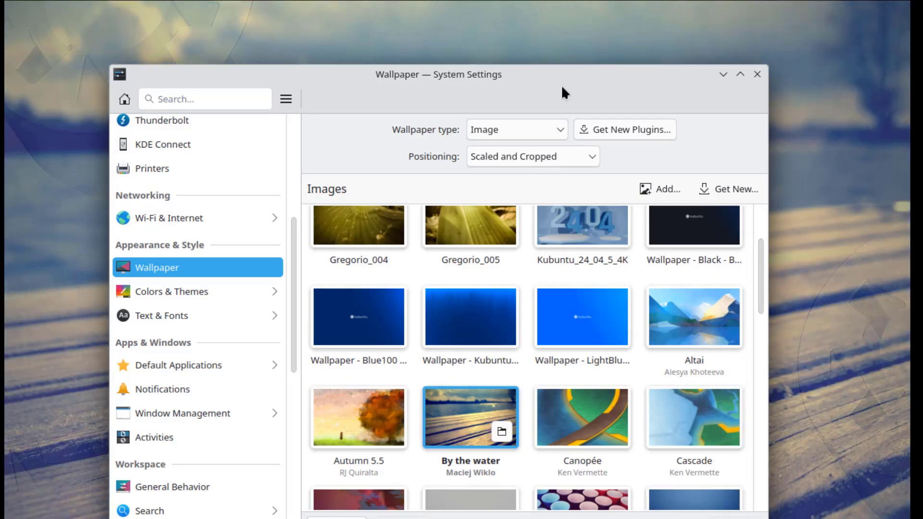
pyautogui.press('super+d')
pyautogui.moveTo(644, 518); pyautogui.dragTo(550, 71)
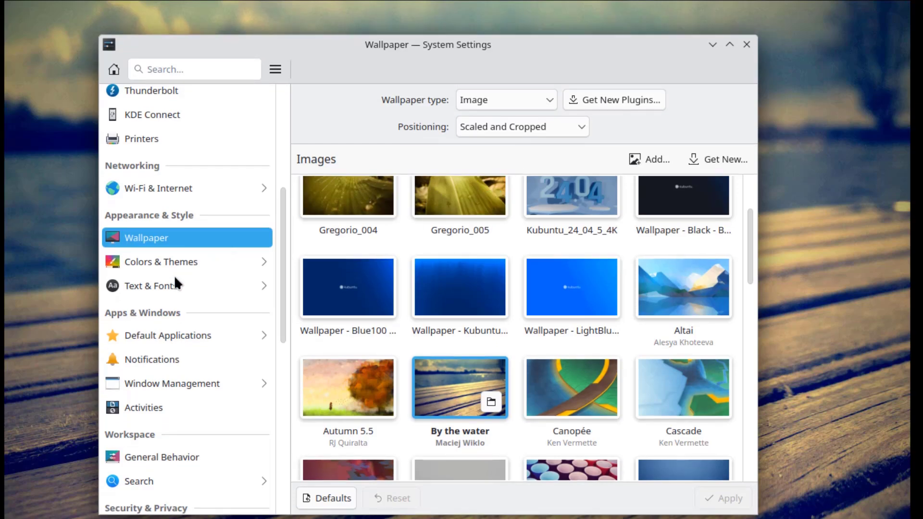
# - Select the Breeze Dark global theme in Colors & Themes and confirm applying its appearance settings
pyautogui.click(182, 263)
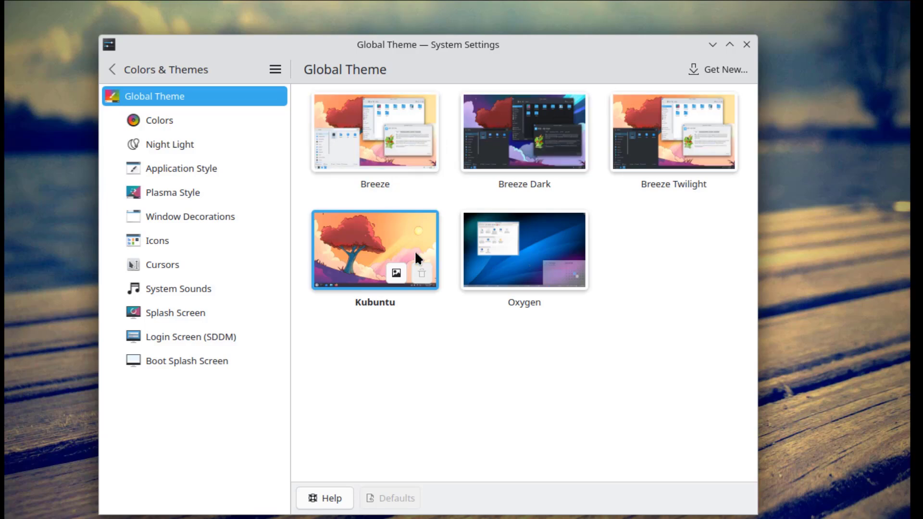
pyautogui.click(523, 130)
pyautogui.press('Escape')
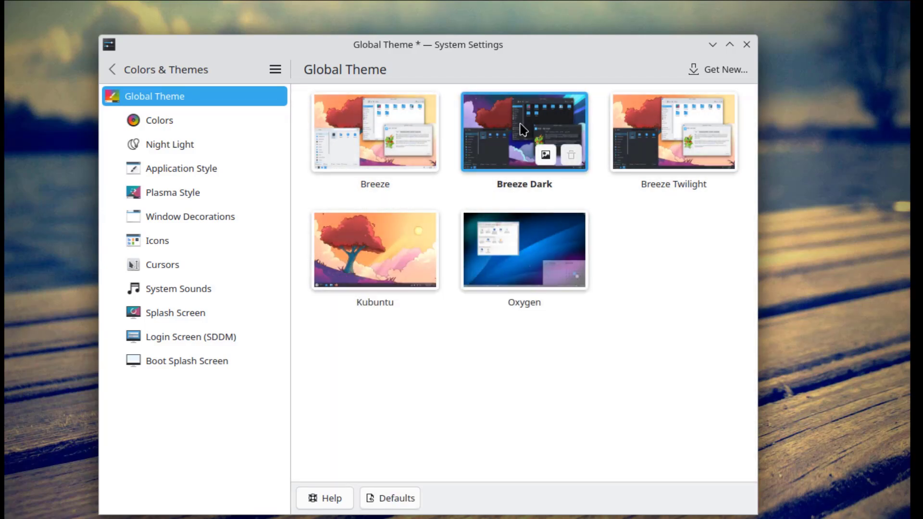
pyautogui.click(523, 130)
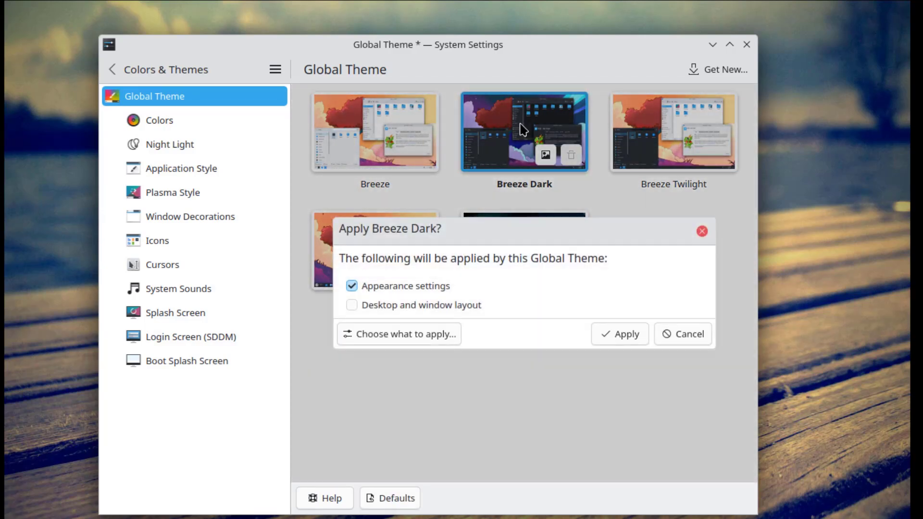
pyautogui.click(626, 335)
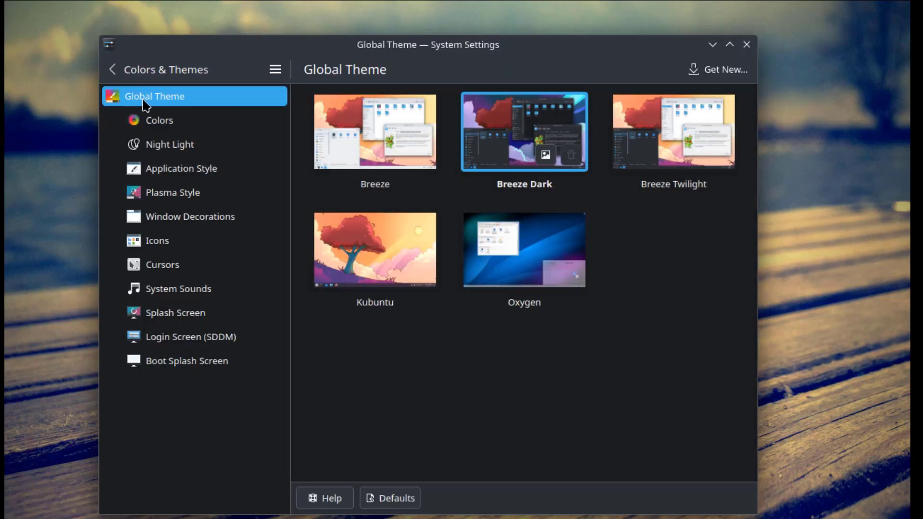
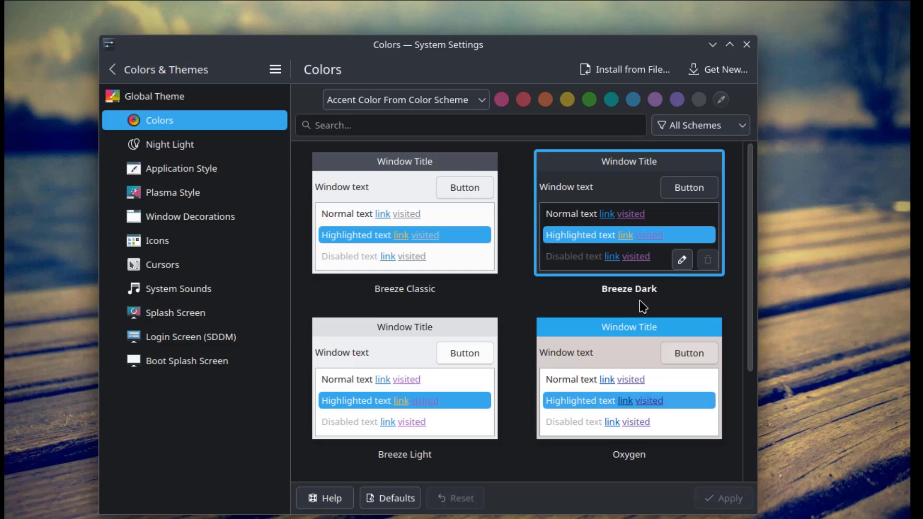
# - Try red and yellow accent swatches, then settle on a custom green accent colour
pyautogui.scroll(-3, 641, 305)
pyautogui.scroll(3, 639, 294)
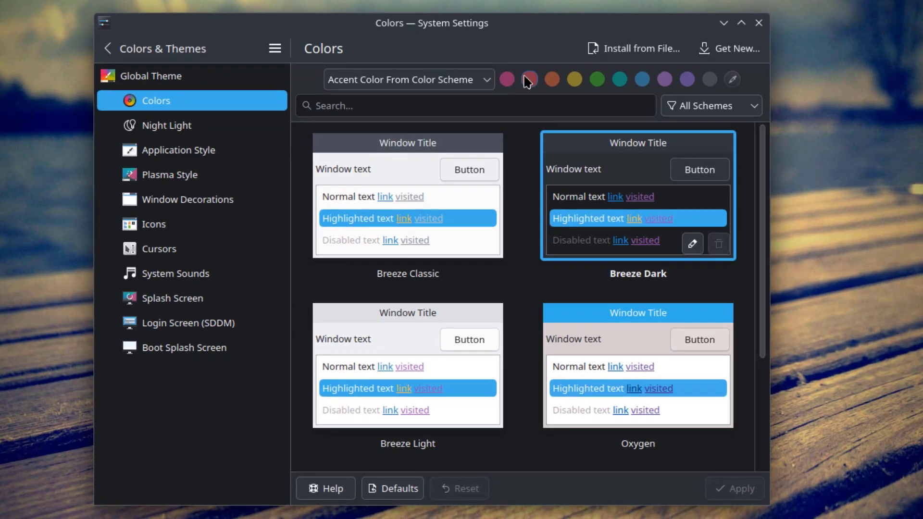
pyautogui.click(525, 91)
pyautogui.click(574, 79)
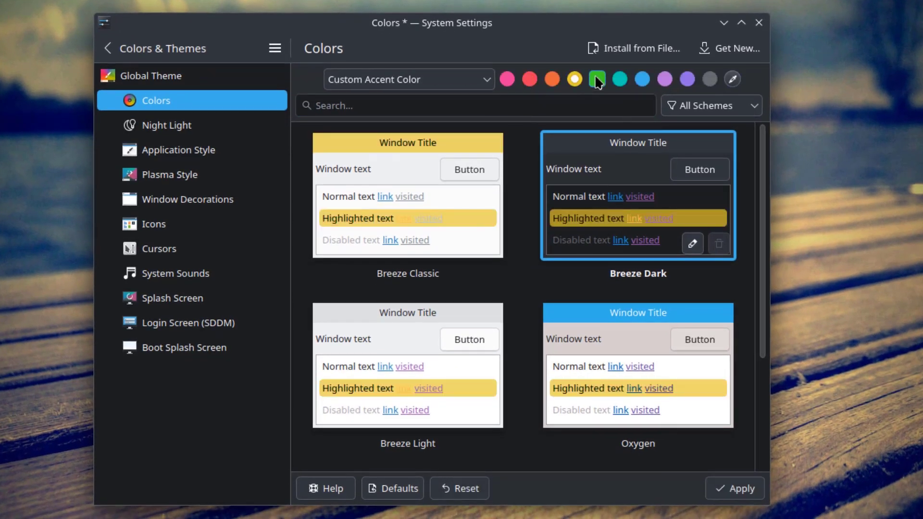
pyautogui.click(597, 79)
# - Bring up the Night Light settings page
pyautogui.scroll(-3, 591, 271)
pyautogui.scroll(3, 595, 265)
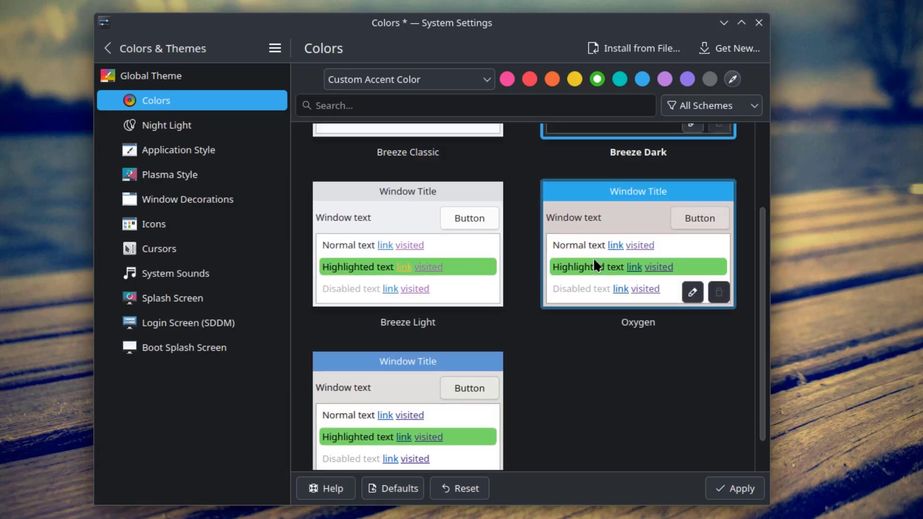
pyautogui.click(194, 127)
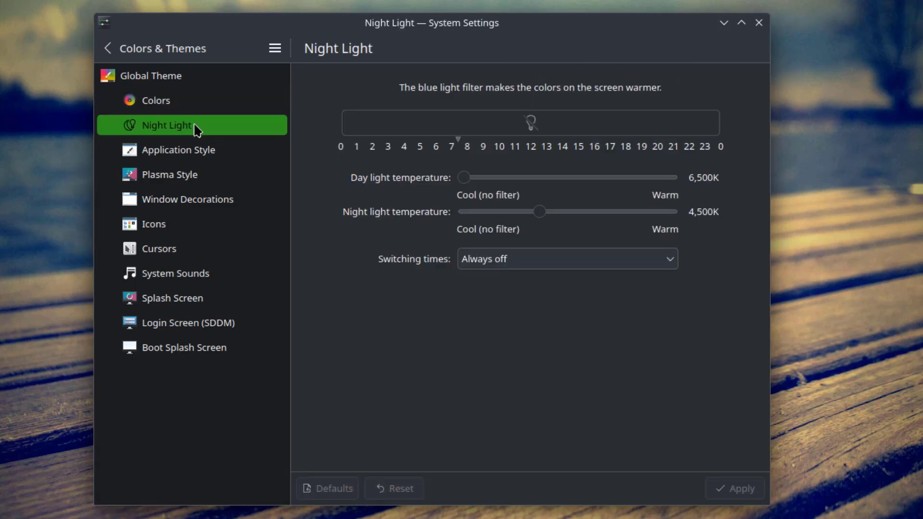
# - Browse Application Style, then try Breeze Dark and Breeze Light Plasma styles before reverting to Breeze
pyautogui.click(190, 166)
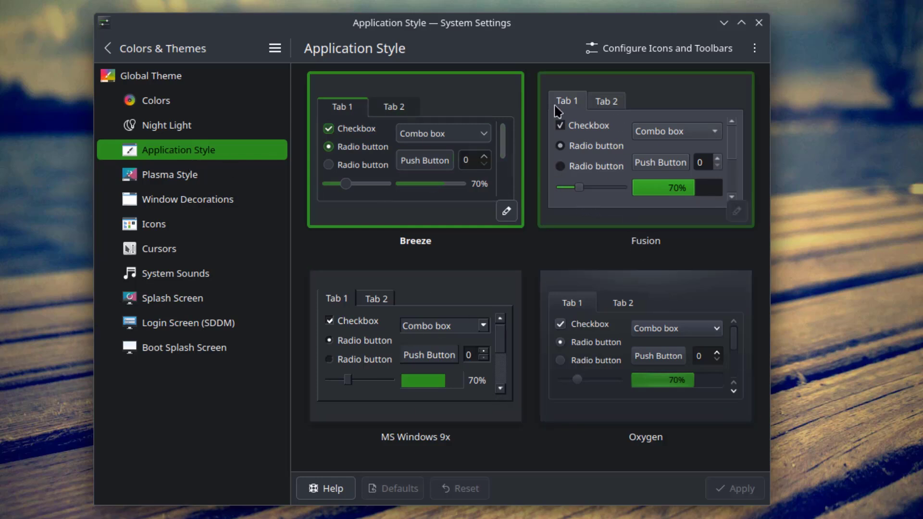
pyautogui.click(204, 176)
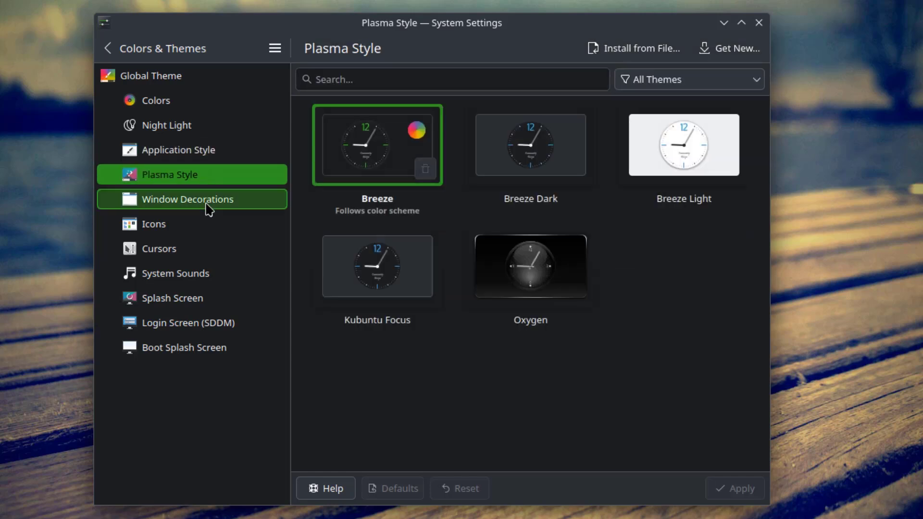
pyautogui.click(512, 160)
pyautogui.click(683, 158)
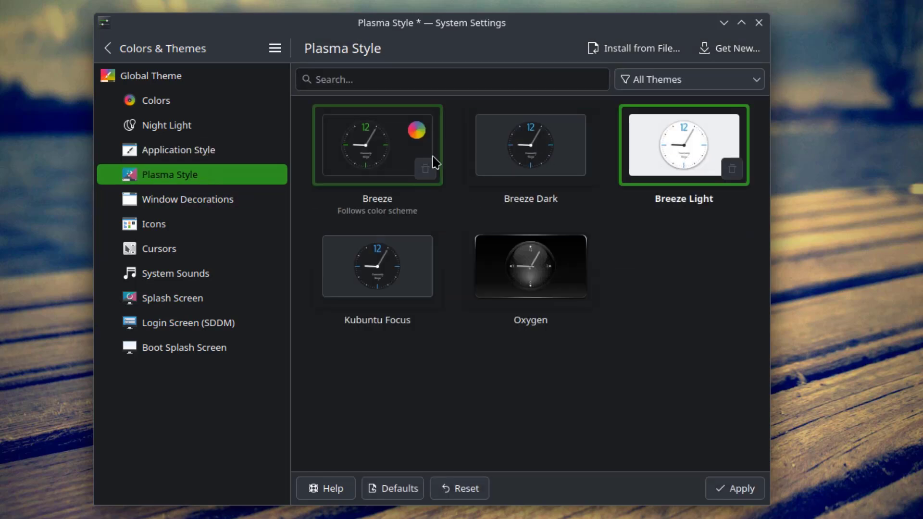
pyautogui.click(405, 161)
# - Glance at Window Decorations and Icons, apply the Breeze Light cursor theme, then go to System Sounds
pyautogui.click(198, 202)
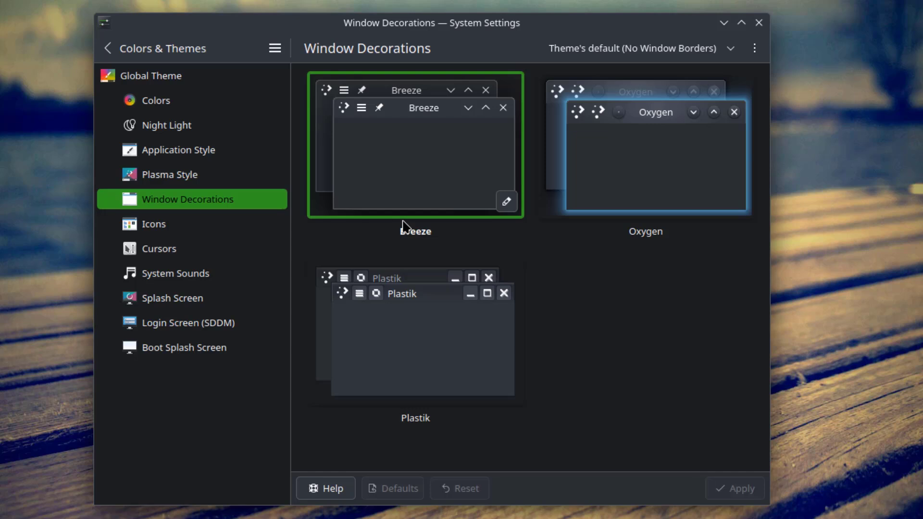
pyautogui.click(172, 226)
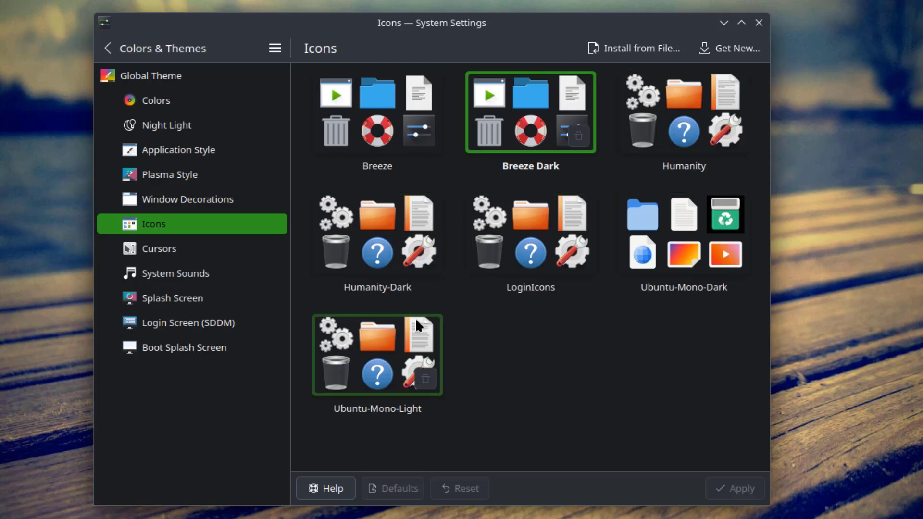
pyautogui.click(171, 248)
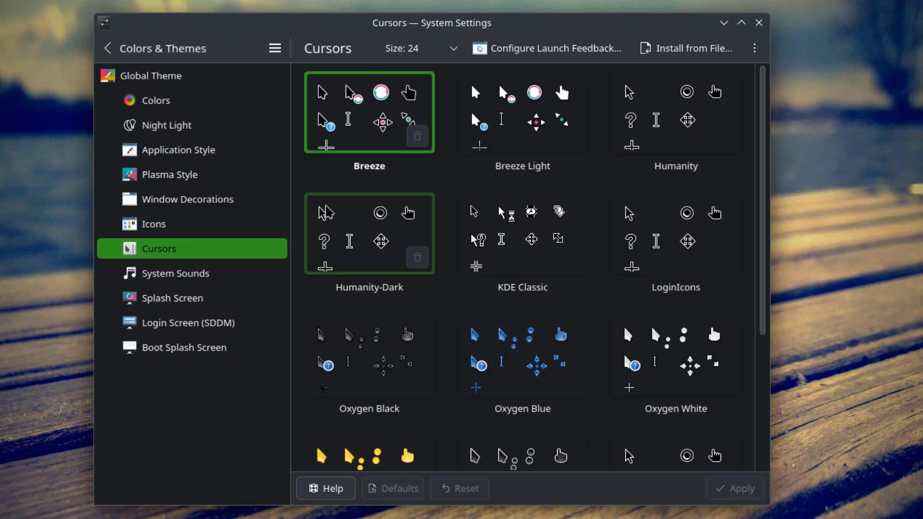
pyautogui.click(507, 96)
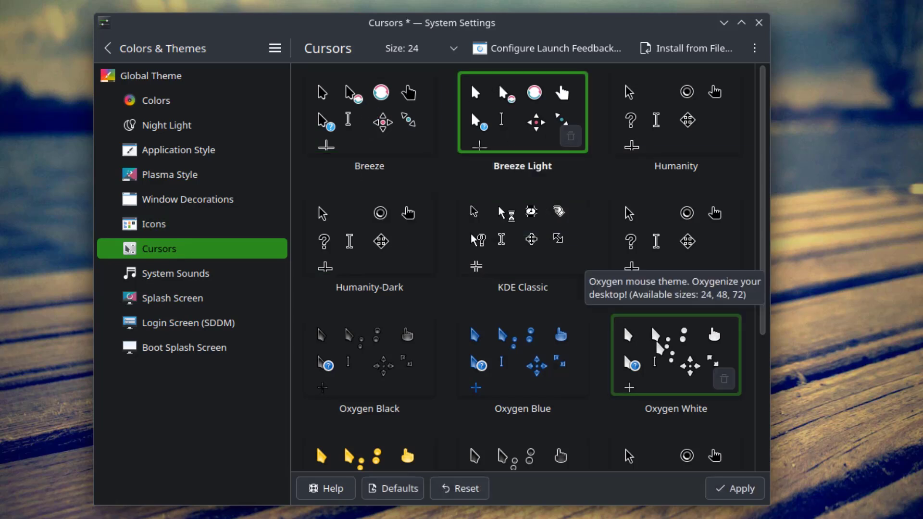
pyautogui.click(742, 490)
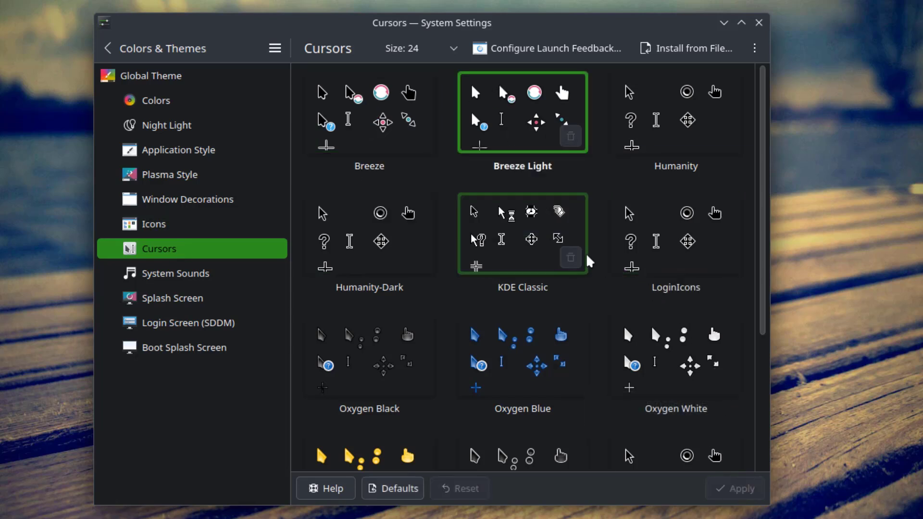
pyautogui.click(124, 278)
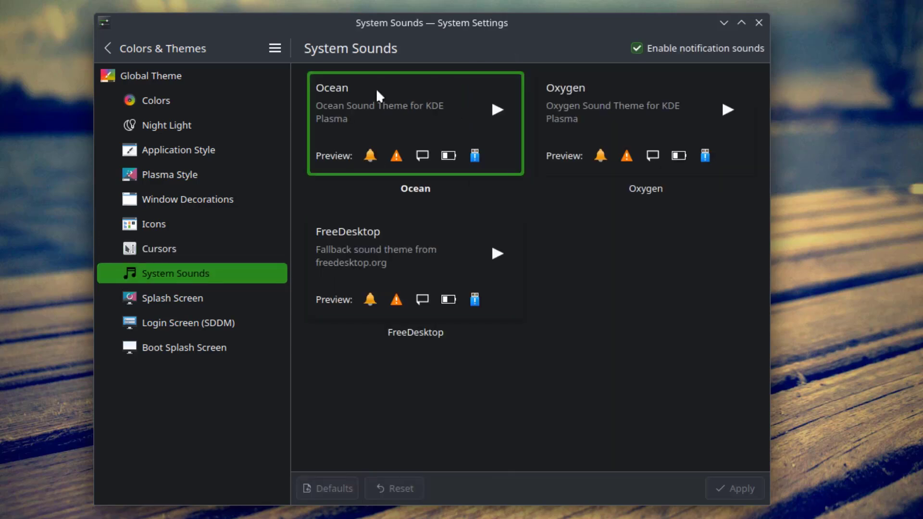
# - Try the Oxygen and FreeDesktop sound themes, then return to Ocean
pyautogui.click(595, 103)
pyautogui.click(464, 223)
pyautogui.click(418, 188)
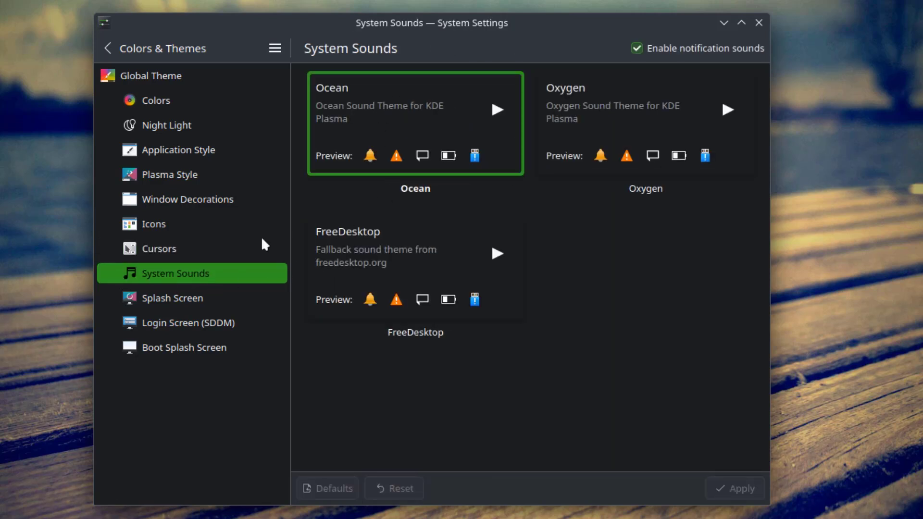
# - Browse the Splash Screen, Login Screen (SDDM) and Boot Splash themes, then go back to the categories
pyautogui.click(195, 294)
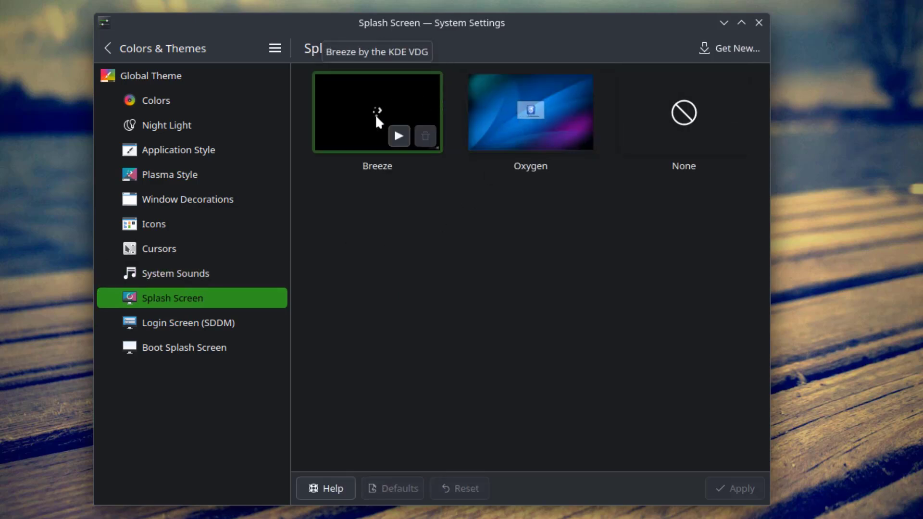
pyautogui.click(188, 322)
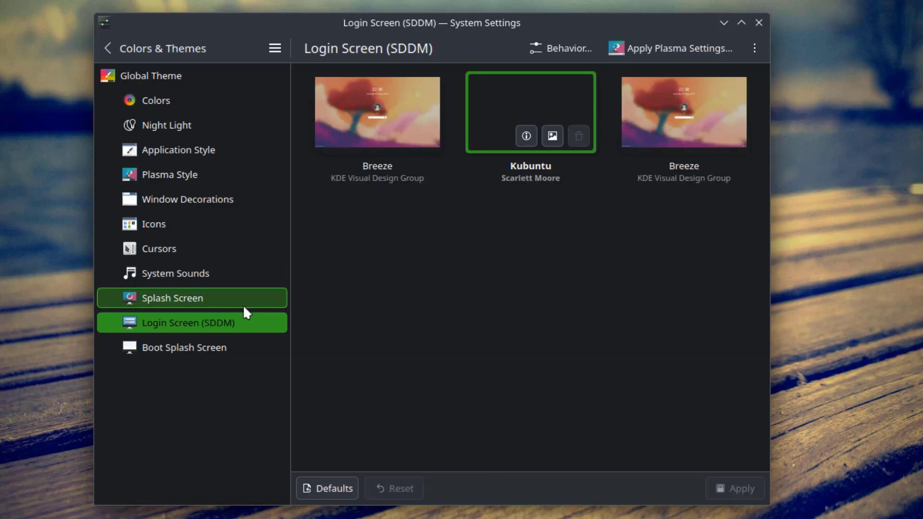
pyautogui.click(187, 347)
pyautogui.scroll(-2, 508, 225)
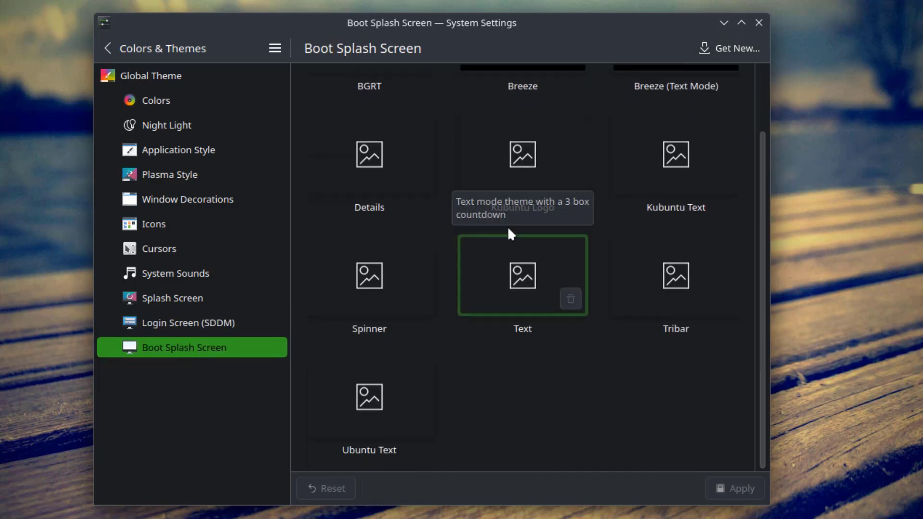
pyautogui.scroll(2, 508, 225)
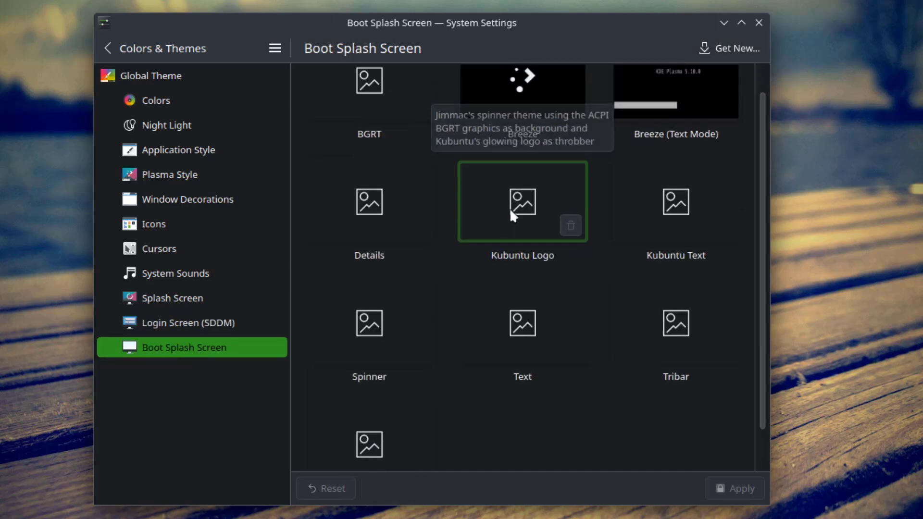
pyautogui.click(111, 52)
# - Review the Fonts and Font Management pages, shift the window left, then open Default Applications
pyautogui.click(189, 265)
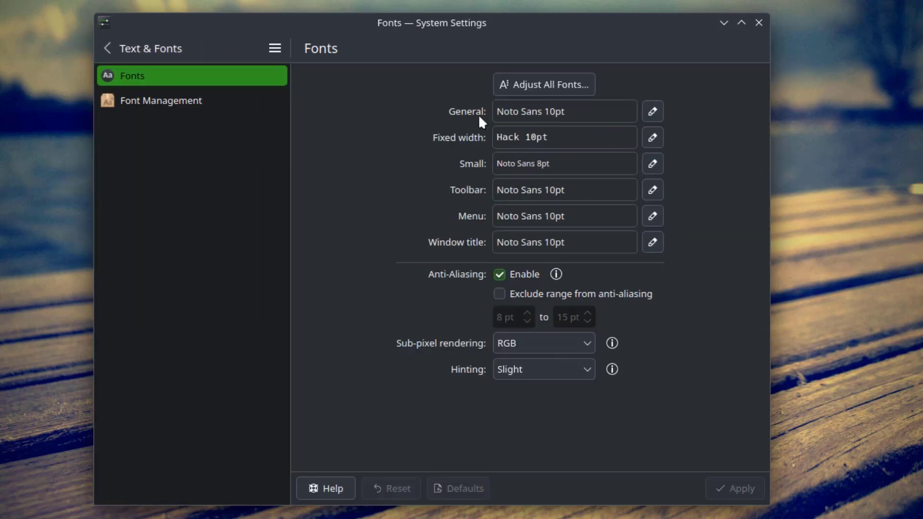
pyautogui.click(155, 101)
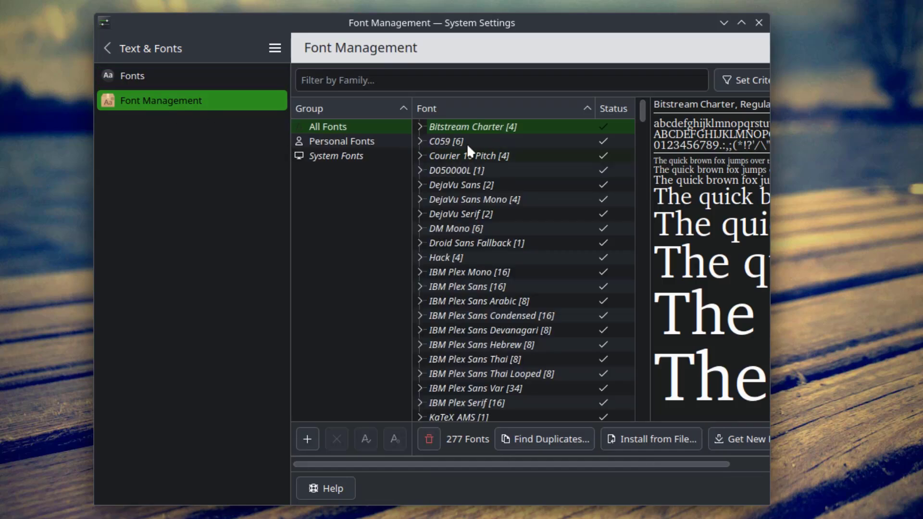
pyautogui.scroll(-3, 572, 173)
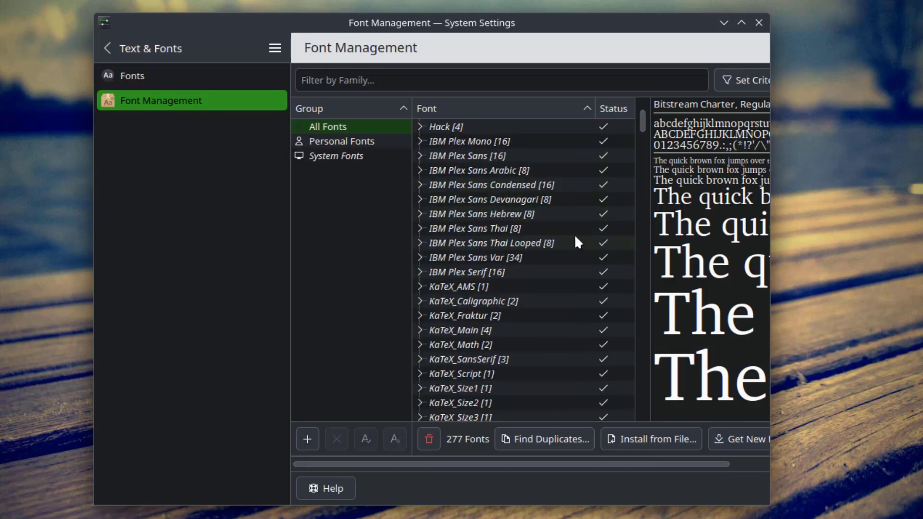
pyautogui.moveTo(613, 28); pyautogui.dragTo(576, 25)
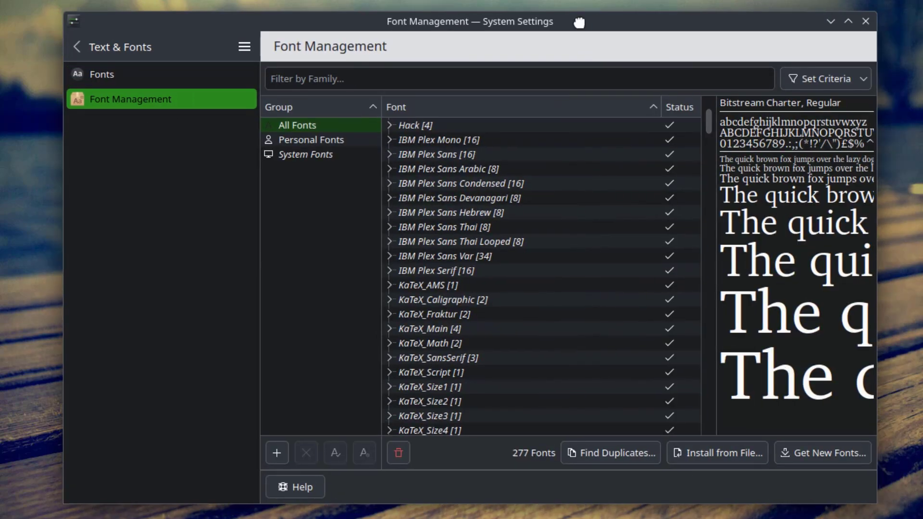
pyautogui.click(67, 45)
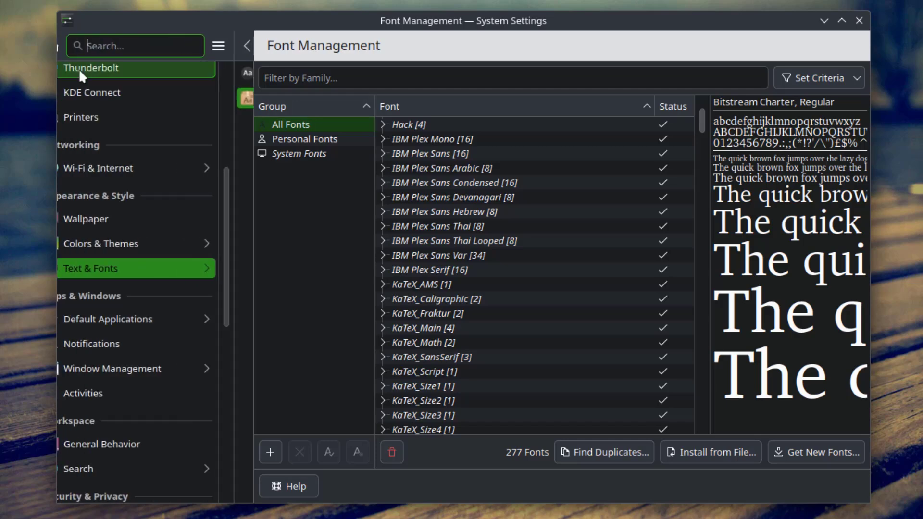
pyautogui.click(108, 319)
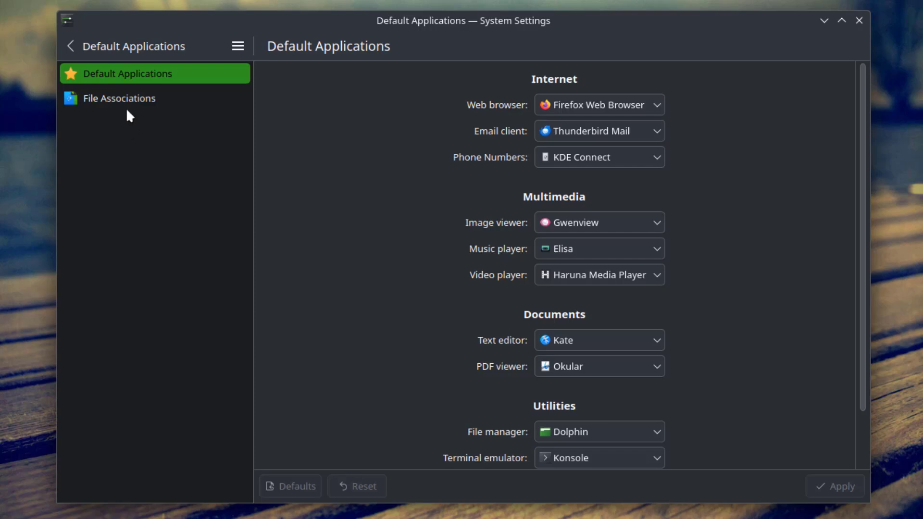
# - Look at File Associations, then move on to the Notifications settings
pyautogui.click(126, 104)
pyautogui.click(71, 45)
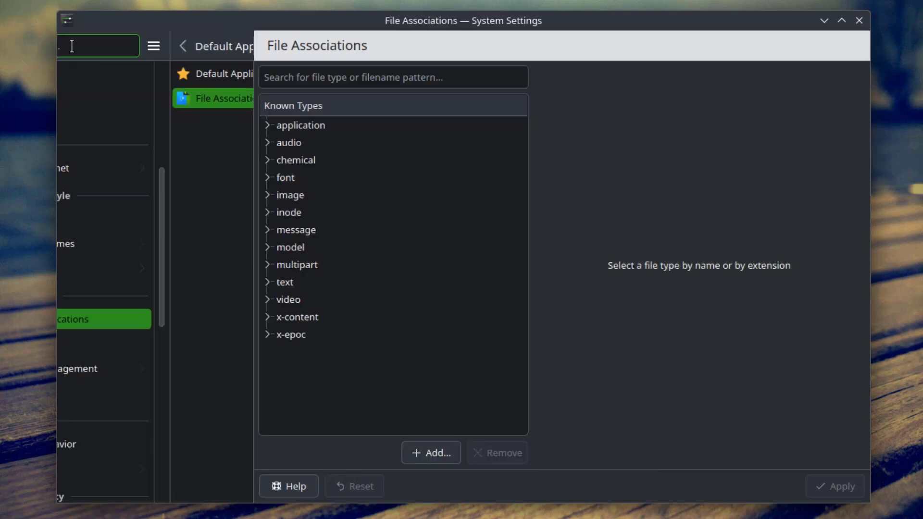
pyautogui.click(167, 344)
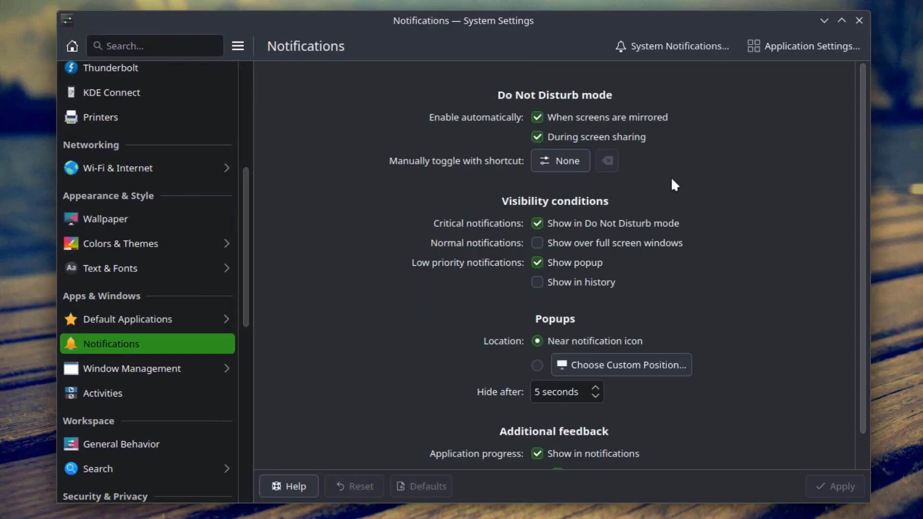
# - Browse Window Management's Task Switcher, Desktop Effects, Window Rules, KWin Scripts and Virtual Desktops pages
pyautogui.click(167, 368)
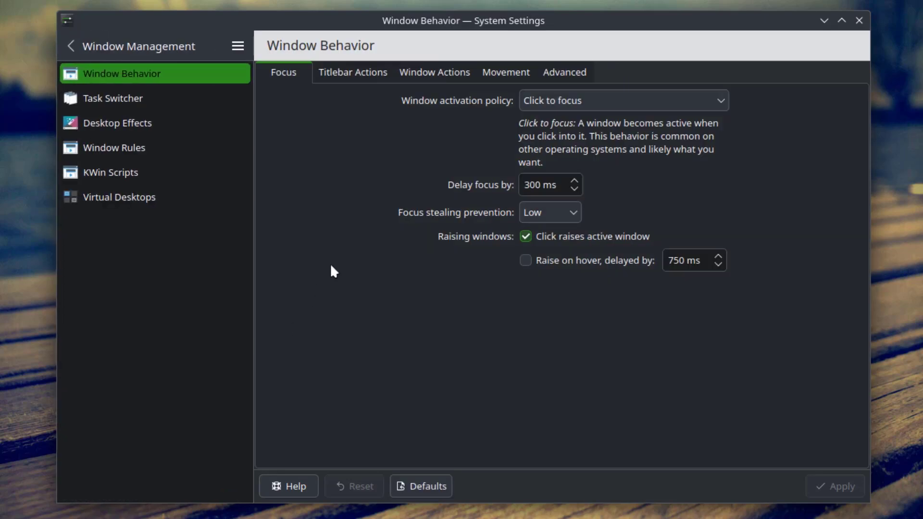
pyautogui.click(139, 96)
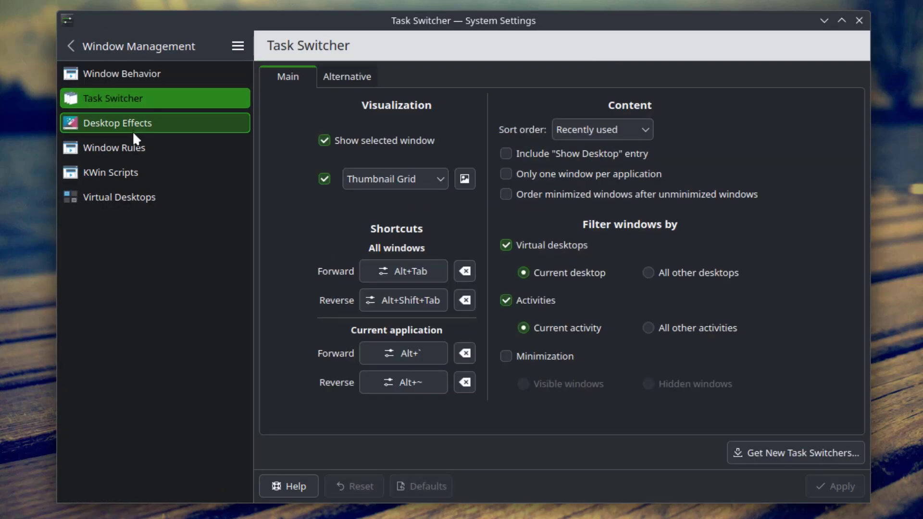
pyautogui.click(132, 123)
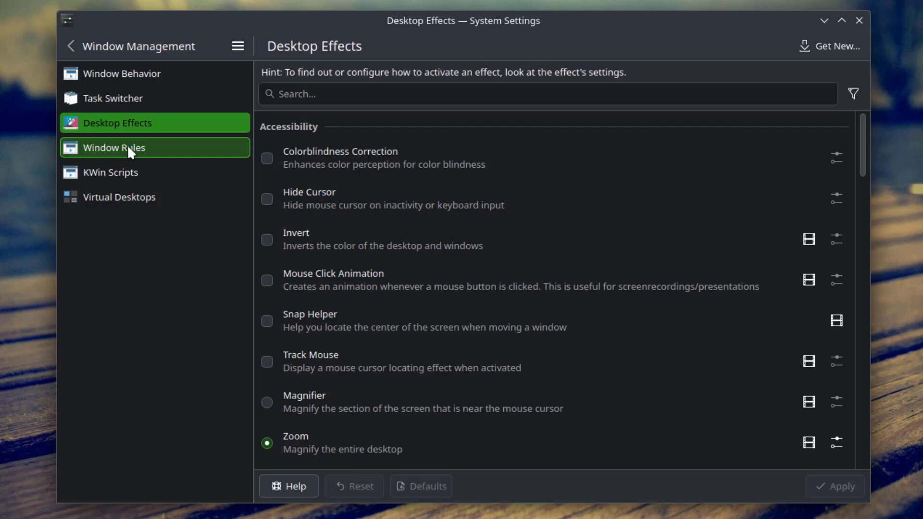
pyautogui.click(128, 145)
pyautogui.click(128, 174)
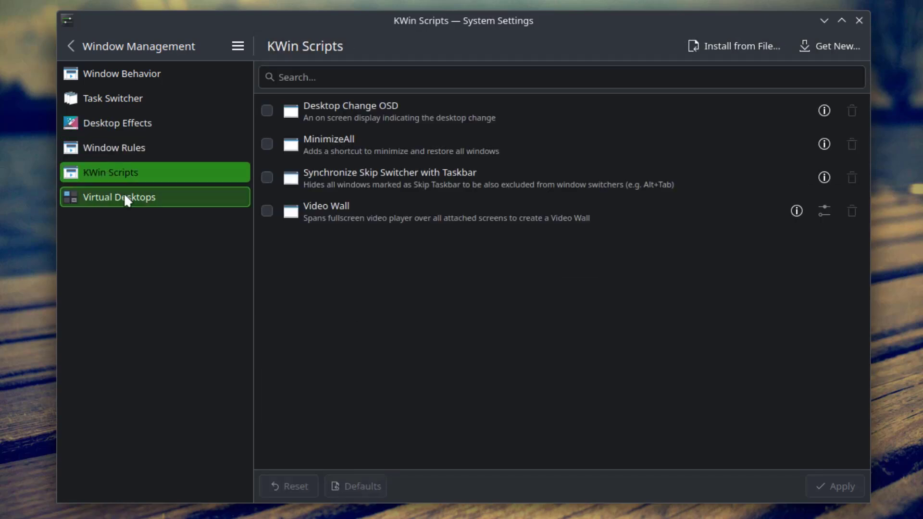
pyautogui.click(124, 193)
# - Return to the main categories and open Activities, showing the Default activity
pyautogui.click(76, 46)
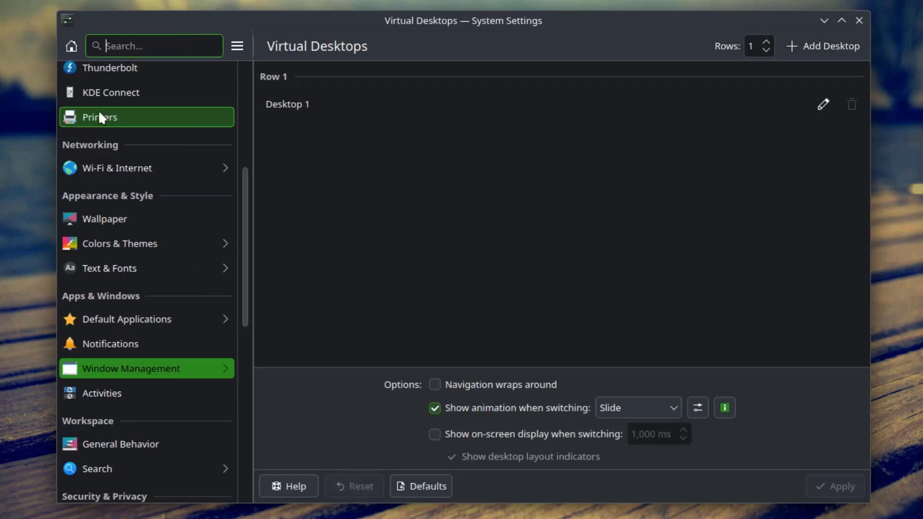
pyautogui.click(122, 391)
pyautogui.scroll(-3, 163, 370)
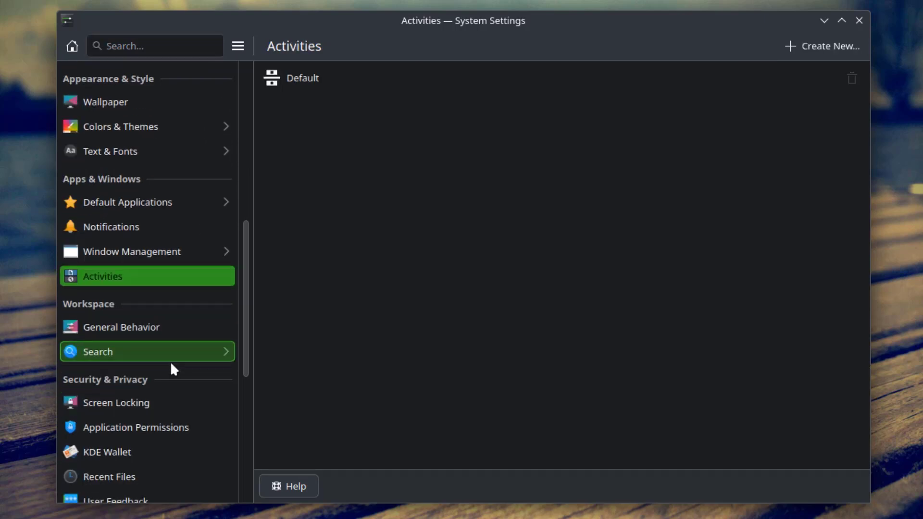
# - Browse General Behavior, then the File Search and Plasma Search settings
pyautogui.click(101, 315)
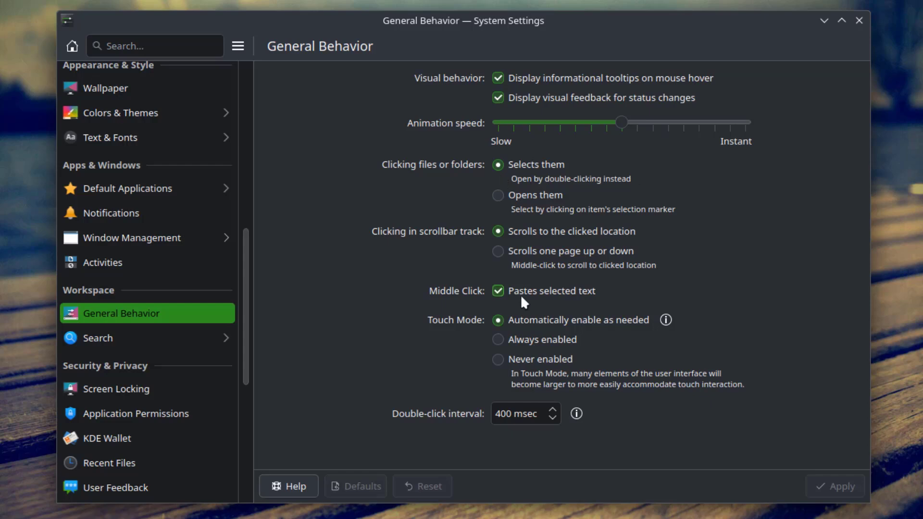
pyautogui.click(117, 338)
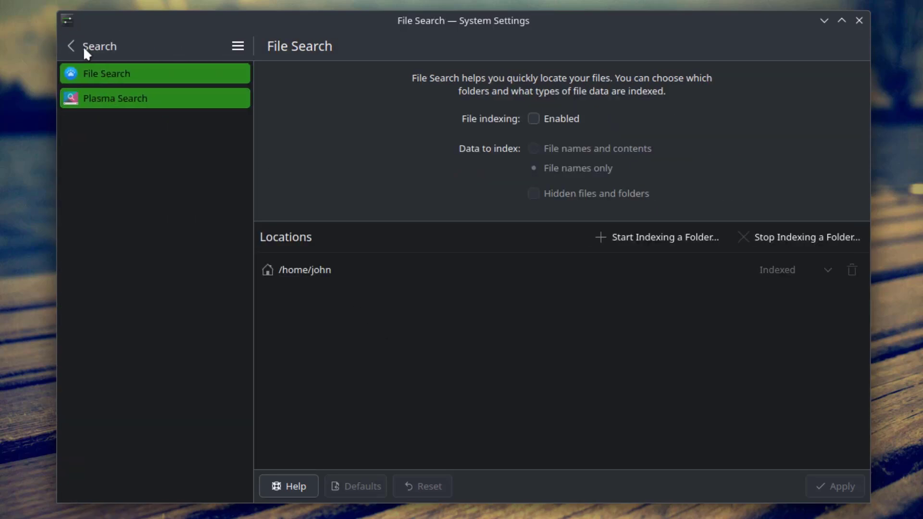
pyautogui.click(66, 40)
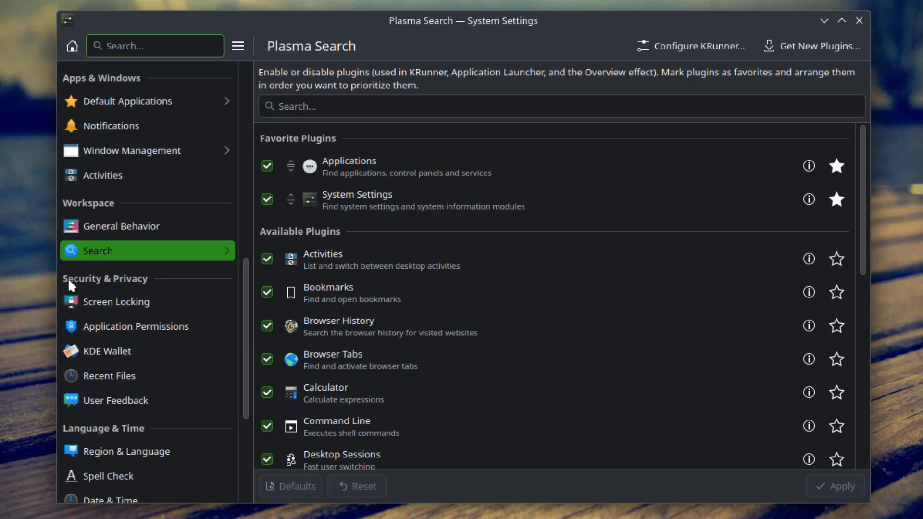
# - Check Screen Locking, keeping auto-lock at 15 minutes and password delay at 5 seconds
pyautogui.click(117, 304)
pyautogui.click(627, 82)
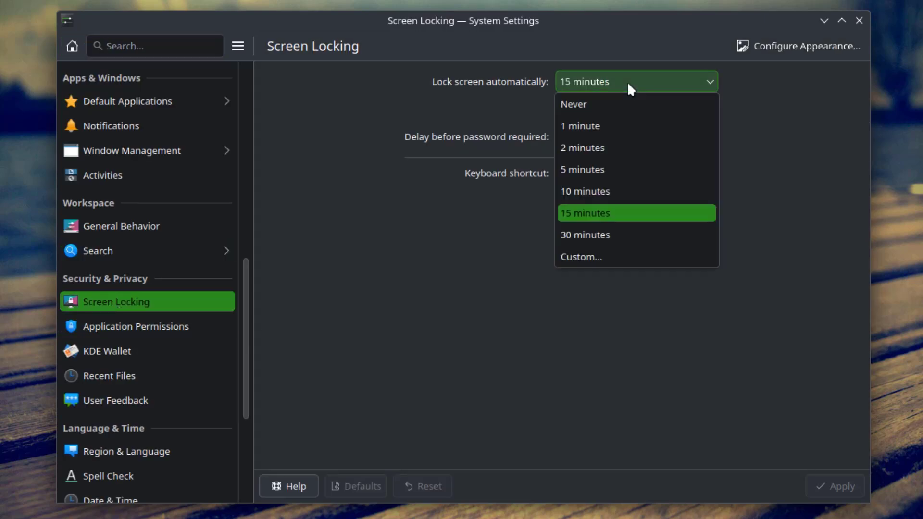
pyautogui.click(627, 82)
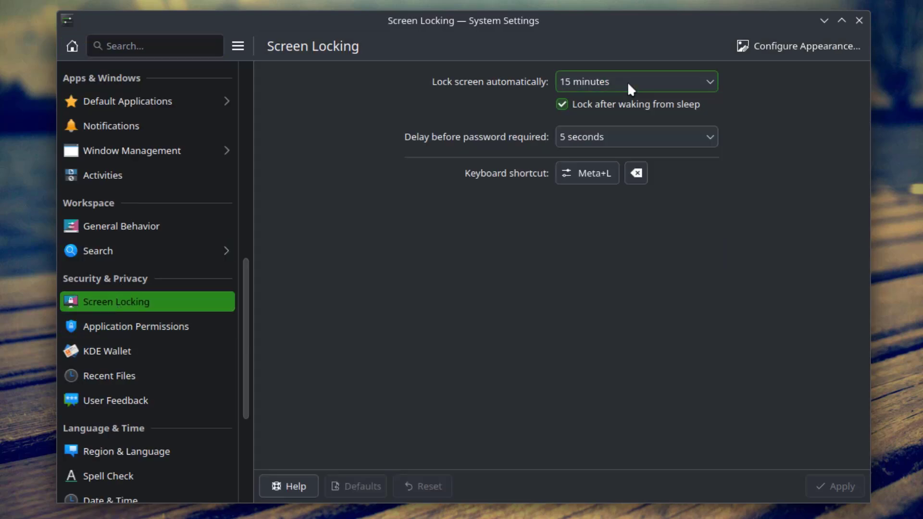
pyautogui.click(627, 136)
pyautogui.click(356, 273)
# - Look over Application Permissions and KDE Wallet, including its access control tab
pyautogui.click(99, 332)
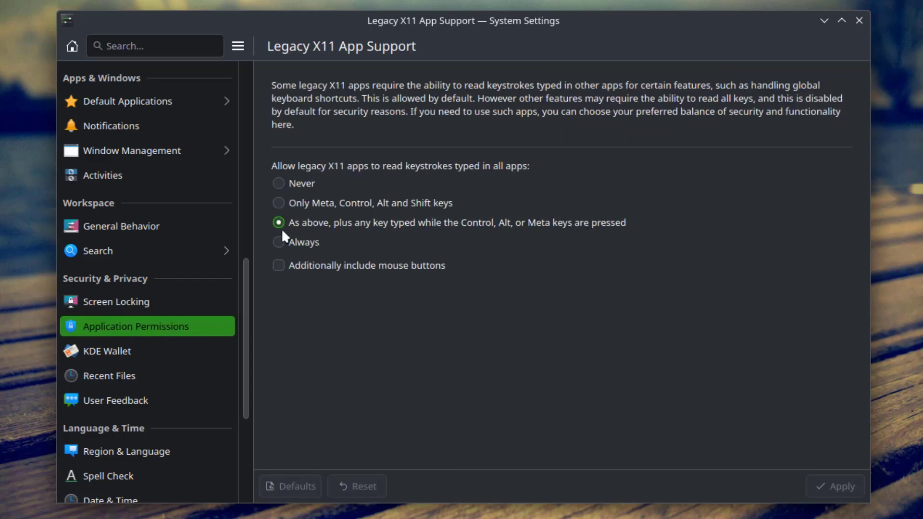
pyautogui.click(162, 347)
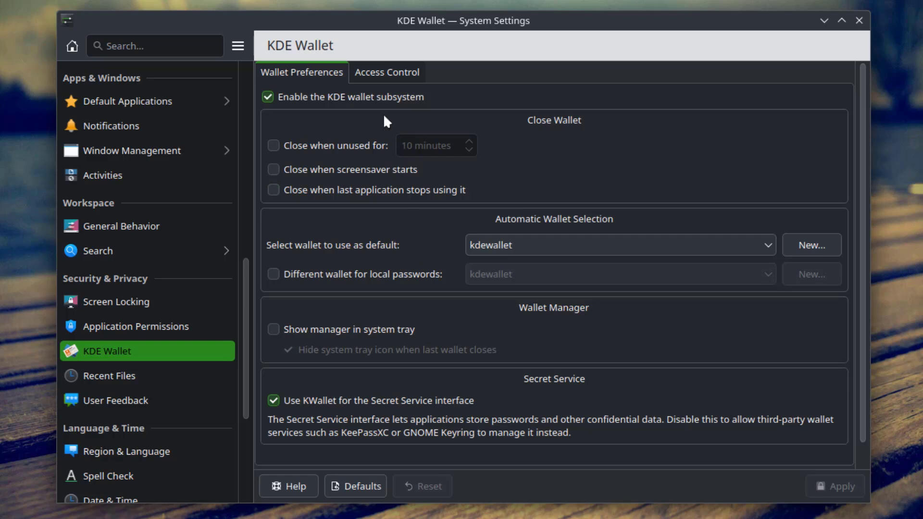
pyautogui.click(387, 73)
pyautogui.click(315, 74)
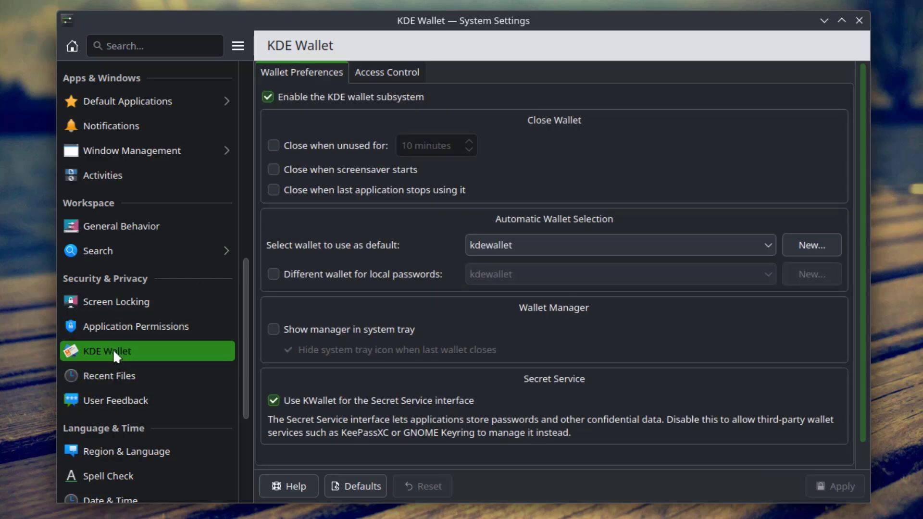
# - View Recent Files, then open the Region & Language settings
pyautogui.click(117, 377)
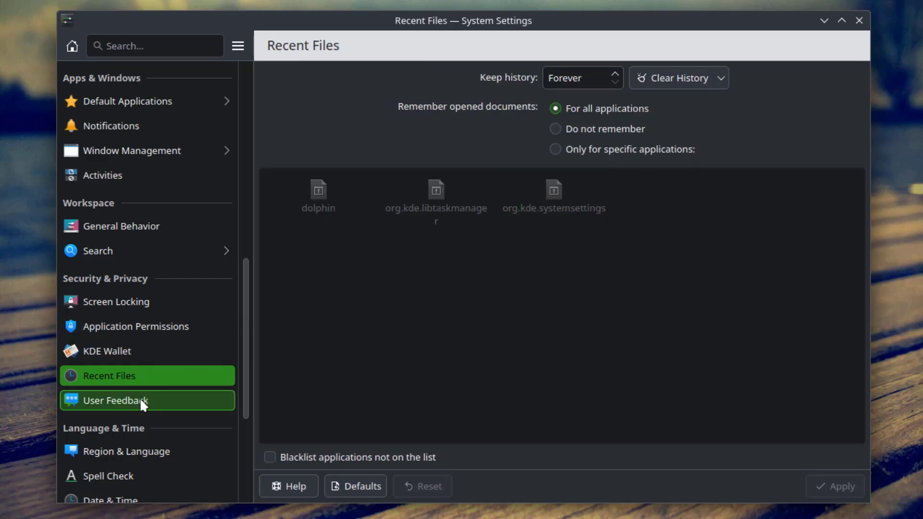
pyautogui.scroll(-3, 139, 397)
pyautogui.click(134, 277)
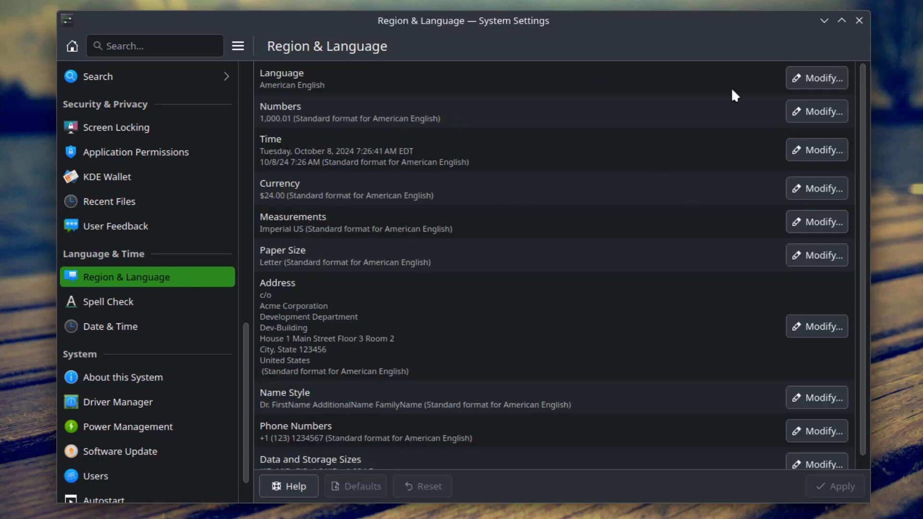
# - Scroll through the available languages without changing American English, then return to the overview
pyautogui.click(816, 77)
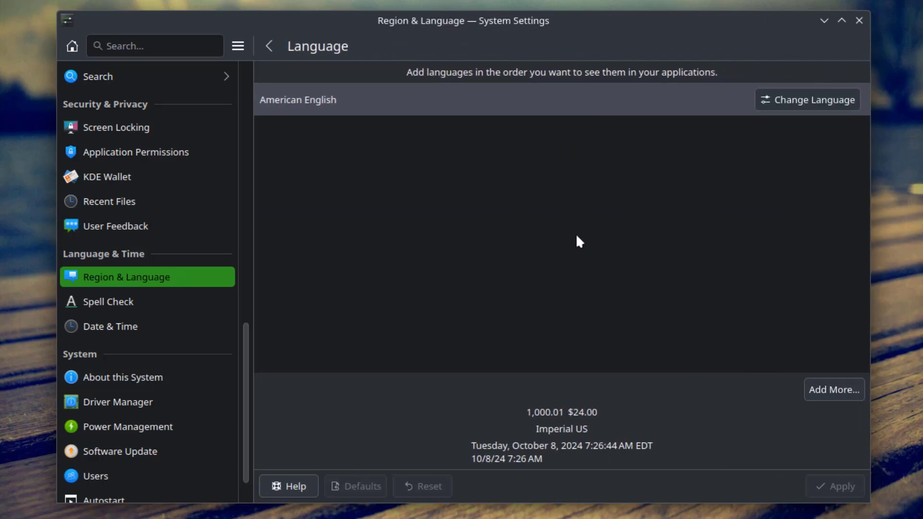
pyautogui.click(805, 100)
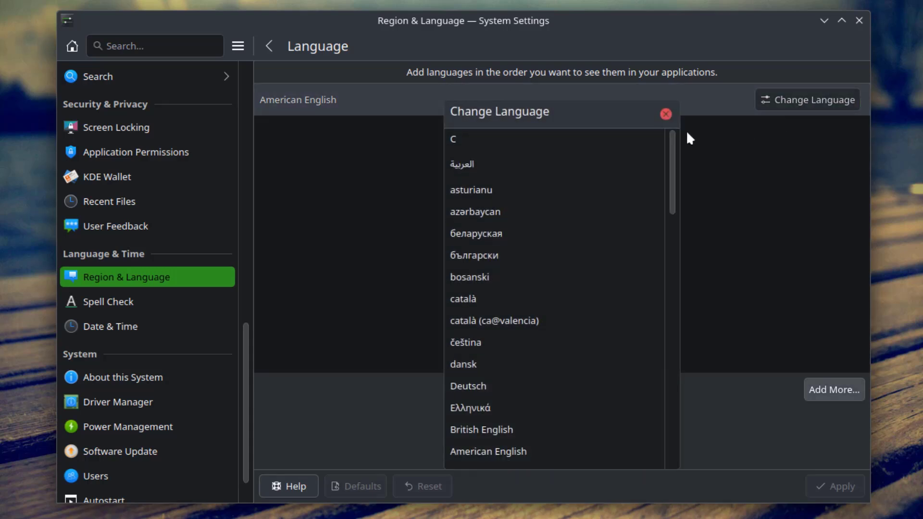
pyautogui.scroll(-3, 545, 269)
pyautogui.scroll(-8, 542, 279)
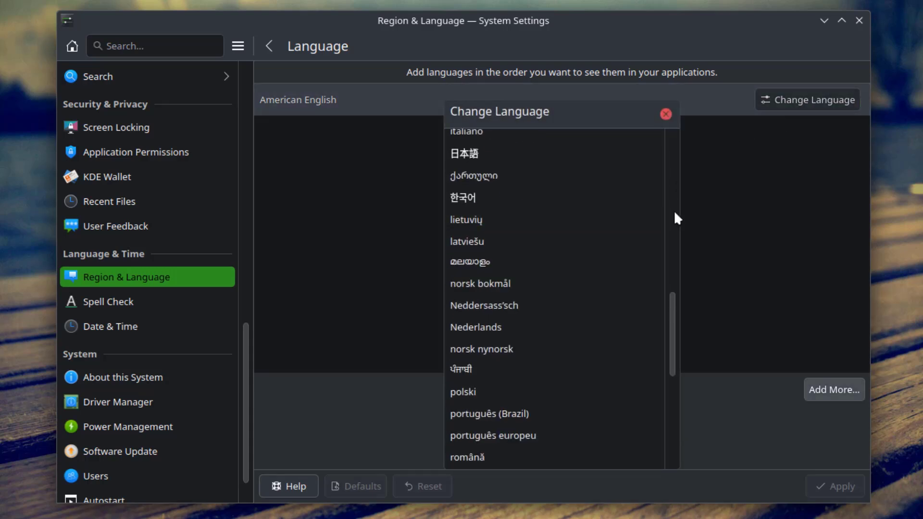
pyautogui.scroll(-3, 607, 252)
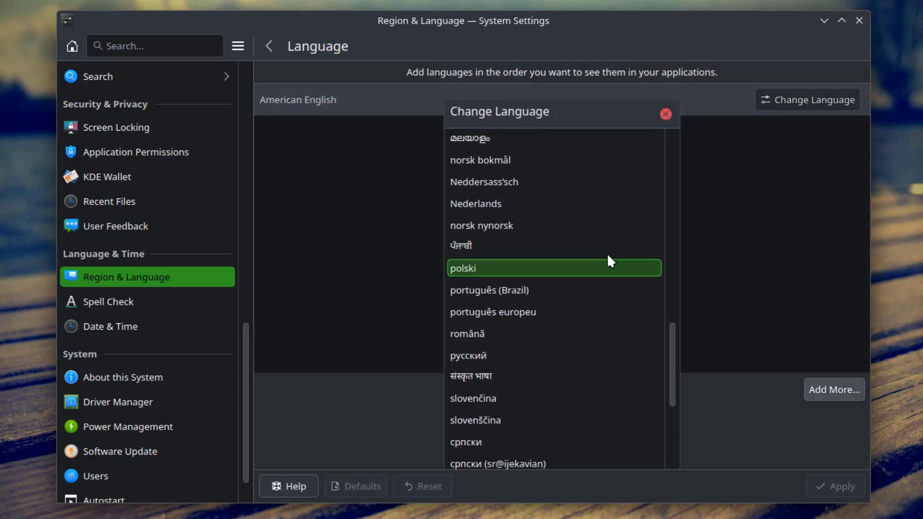
pyautogui.click(665, 114)
pyautogui.click(276, 50)
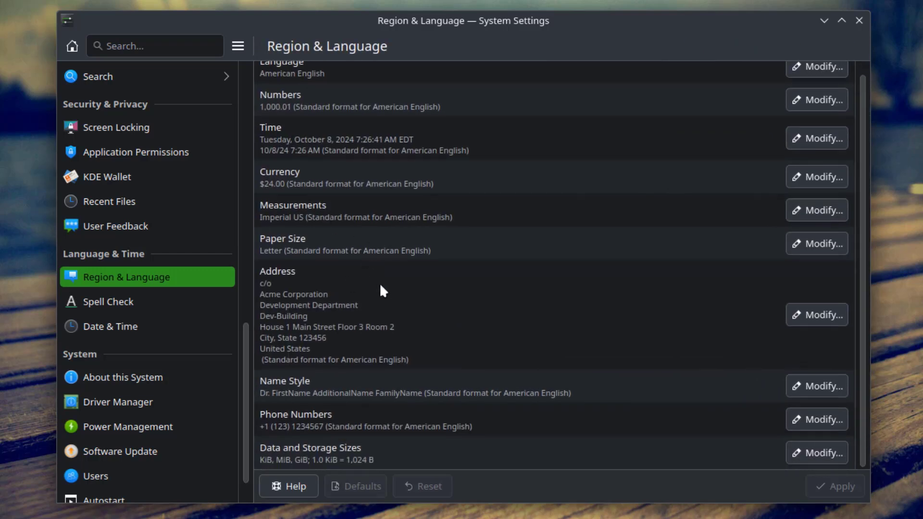
# - View the address formats, check Spell Check, then open Date & Time
pyautogui.click(811, 312)
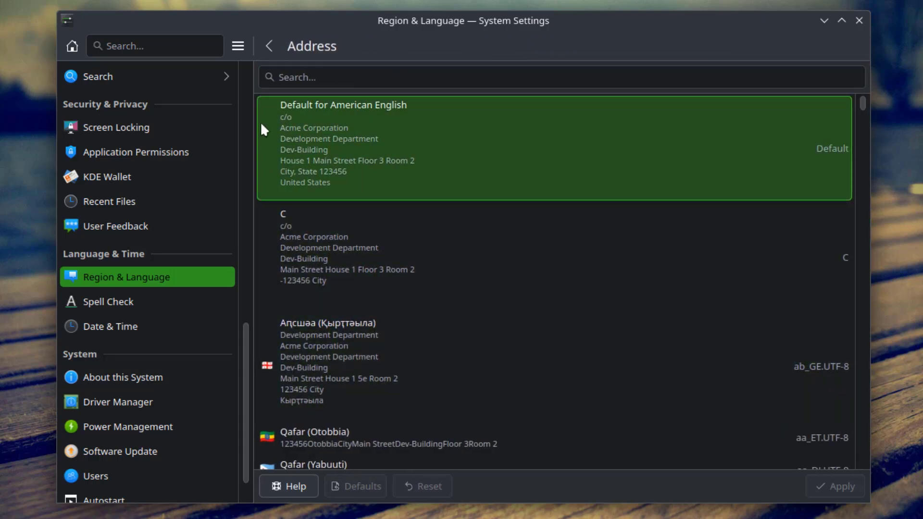
pyautogui.click(268, 48)
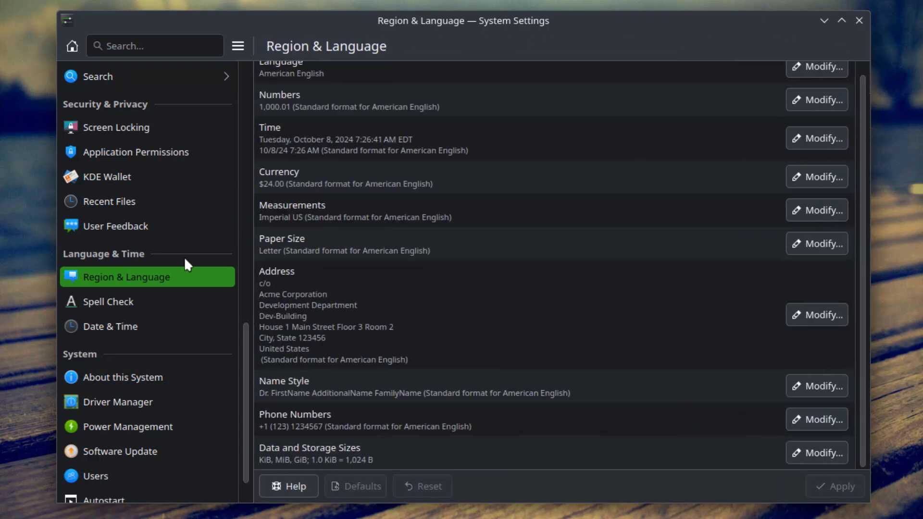
pyautogui.click(119, 300)
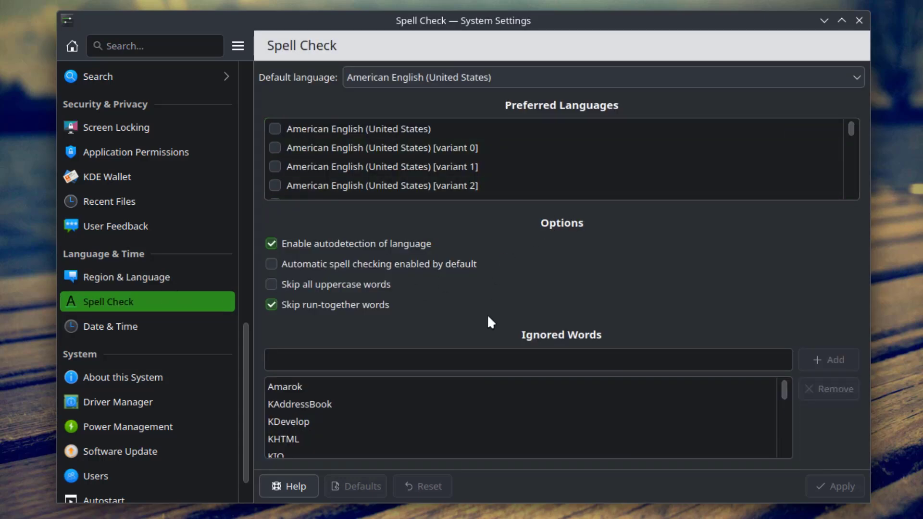
pyautogui.click(143, 323)
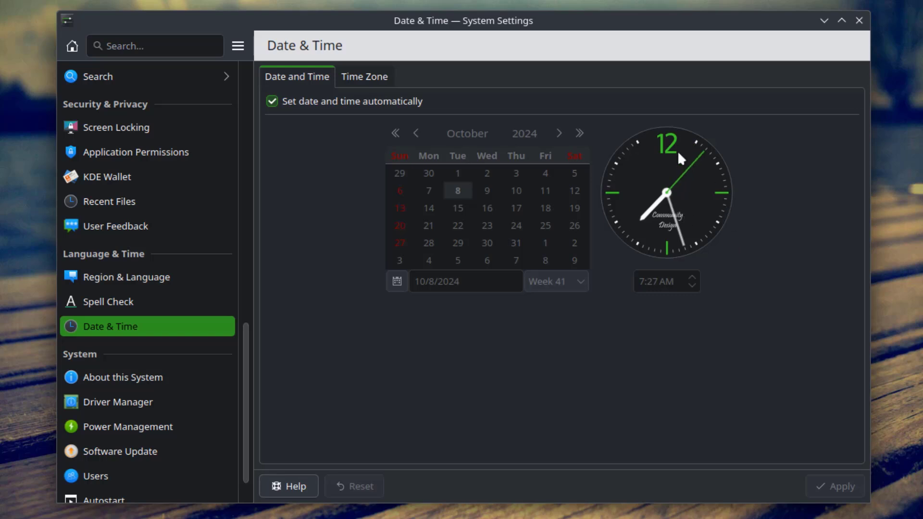
# - View About this System, then launch Driver Manager by entering the account password
pyautogui.click(96, 378)
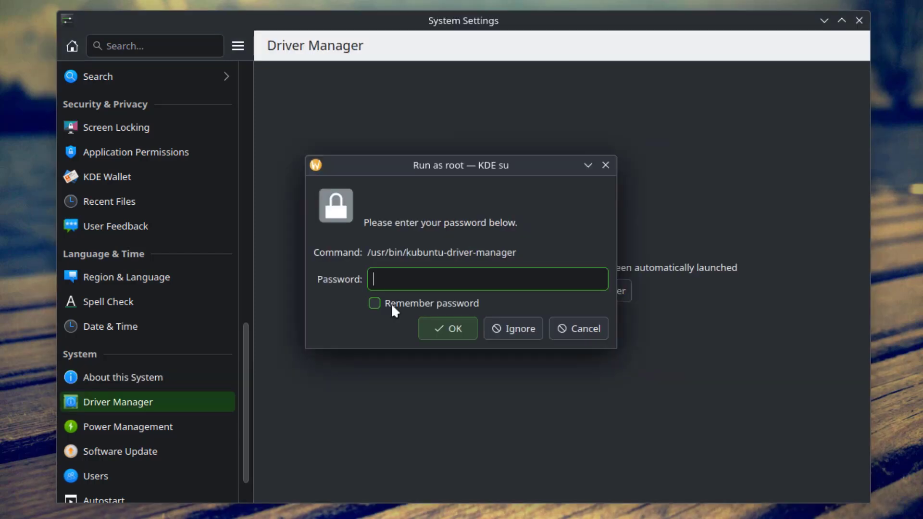
pyautogui.write('●●')
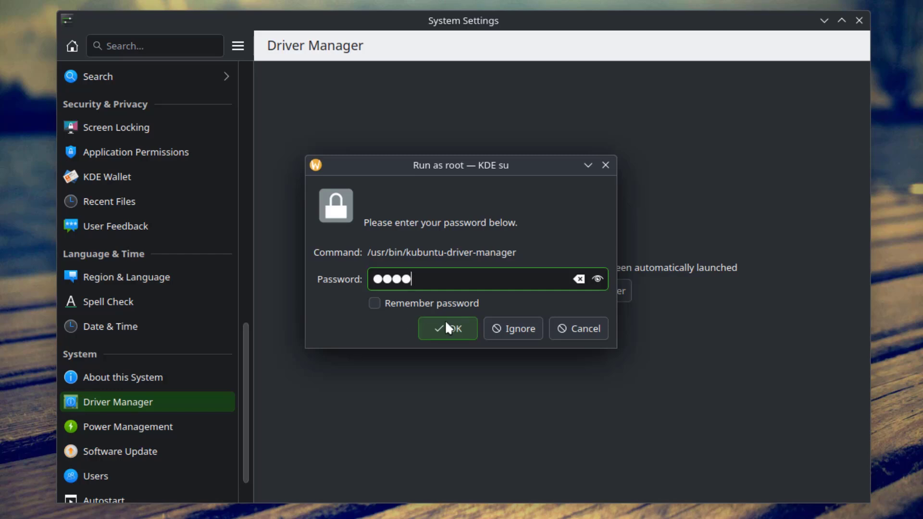
pyautogui.click(448, 324)
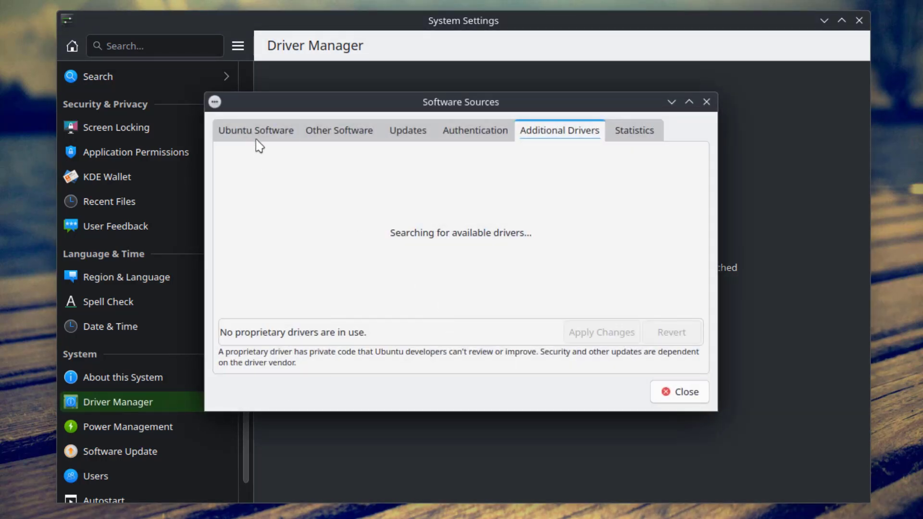
# - Browse all Software Sources tabs, back to Ubuntu Software, and show the download server choices
pyautogui.click(258, 133)
pyautogui.click(354, 136)
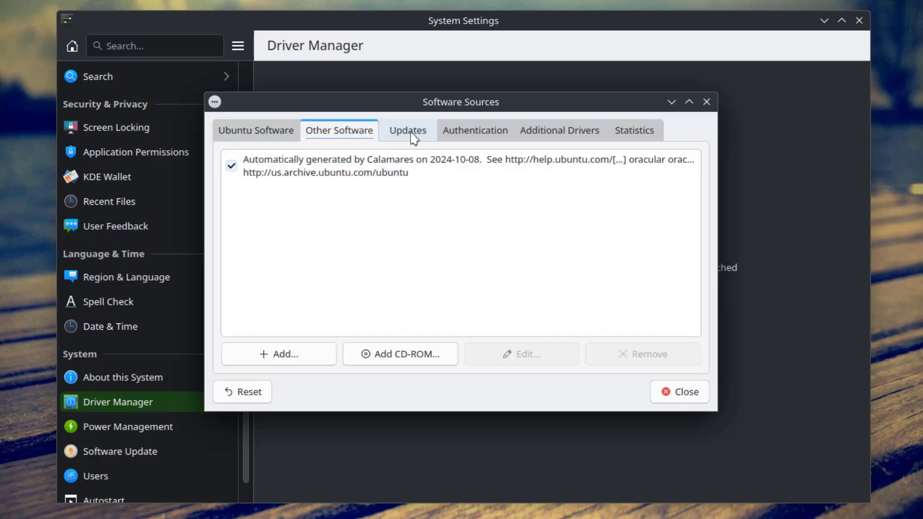
pyautogui.click(411, 138)
pyautogui.click(455, 132)
pyautogui.click(528, 137)
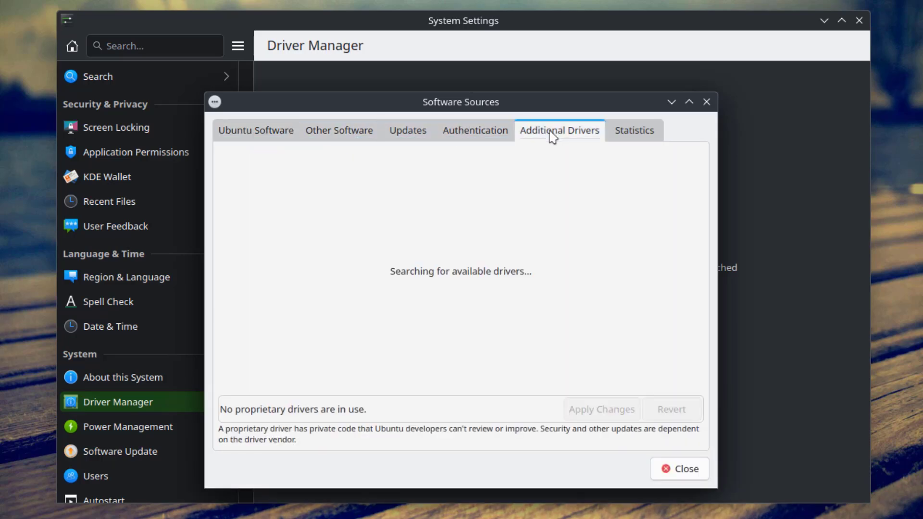
pyautogui.click(636, 133)
pyautogui.click(271, 136)
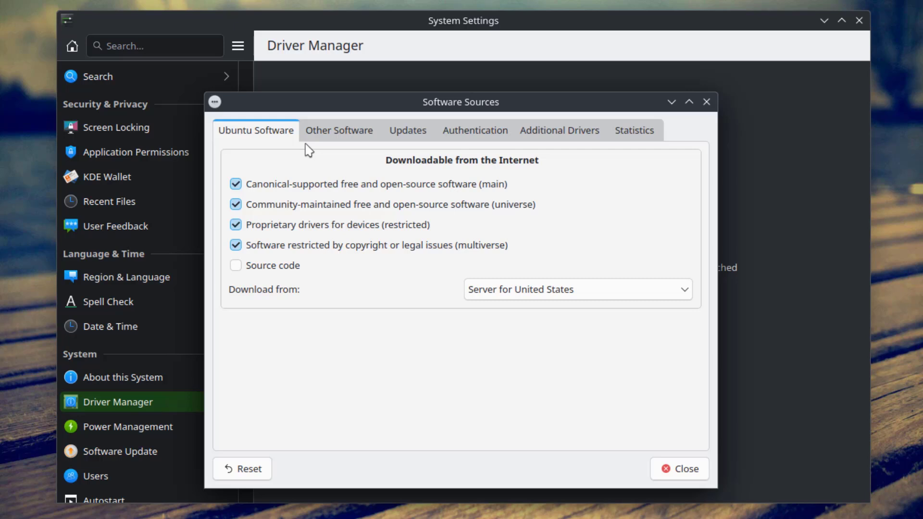
pyautogui.click(526, 294)
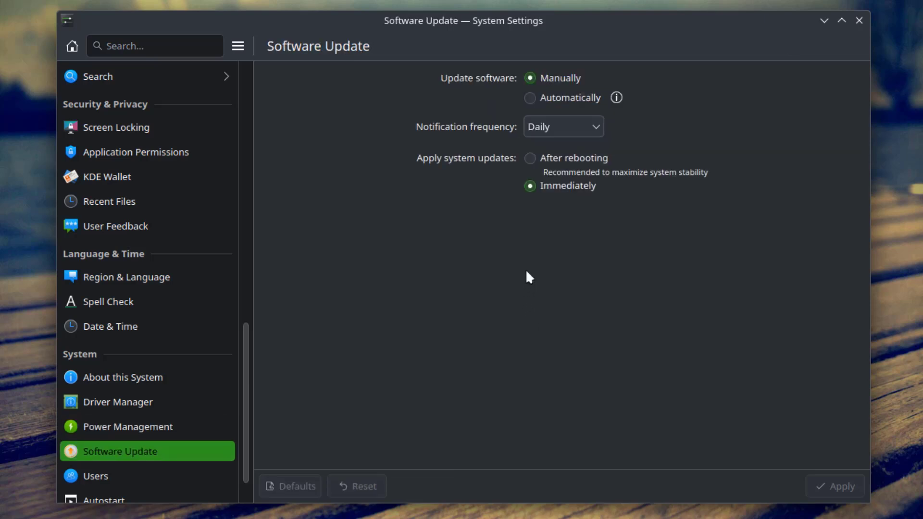
# - In Users, leave the account type unchanged and begin adding a new user
pyautogui.scroll(-1, 206, 370)
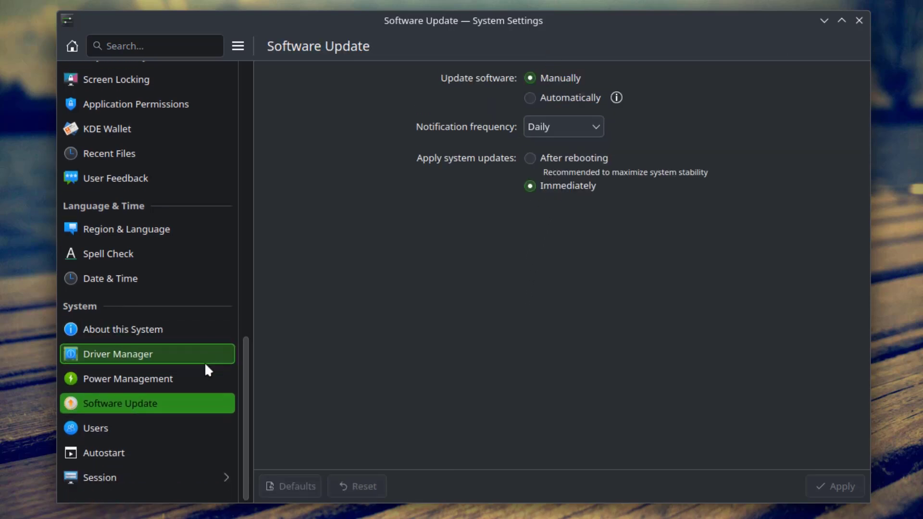
pyautogui.click(154, 426)
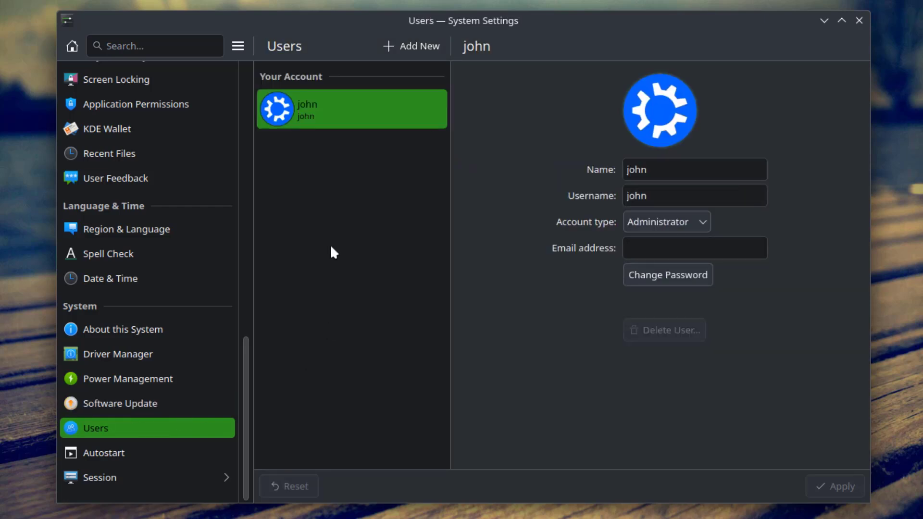
pyautogui.click(679, 220)
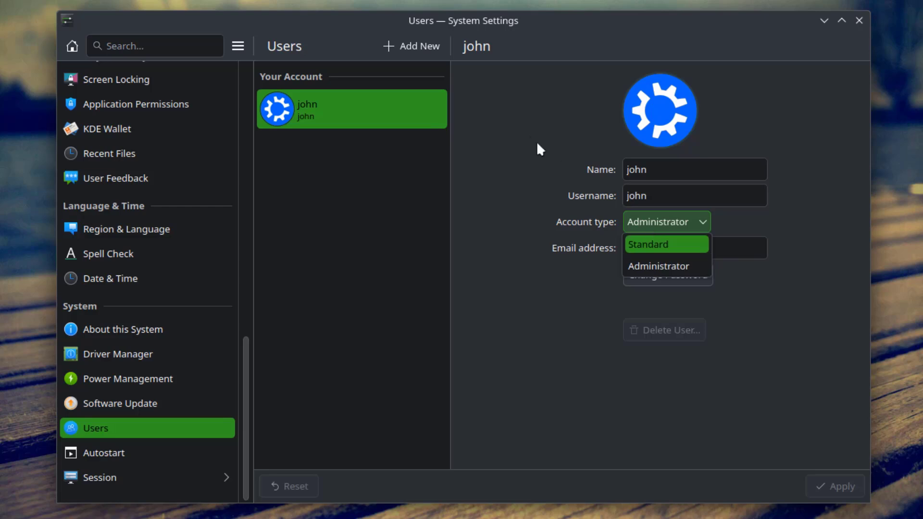
pyautogui.click(446, 85)
pyautogui.click(414, 53)
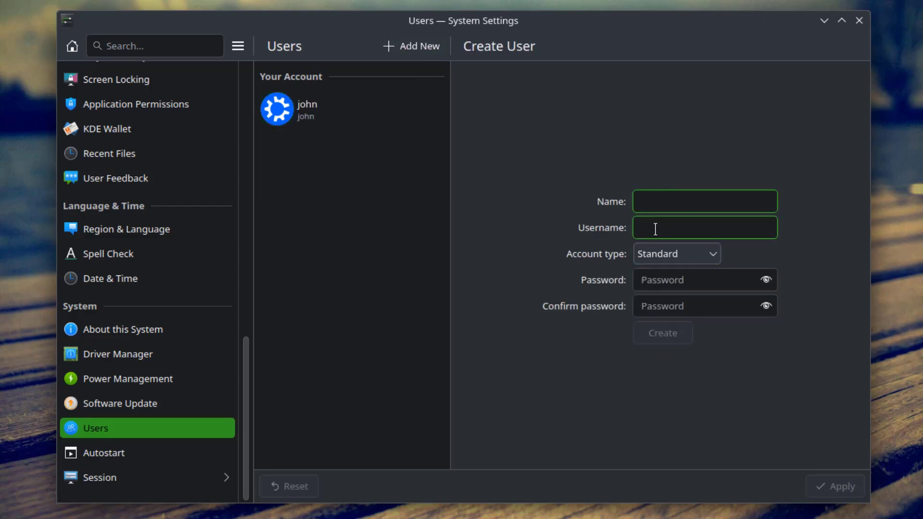
# - Visit Autostart, then switch between Session's Desktop Session and Locations pages
pyautogui.click(202, 453)
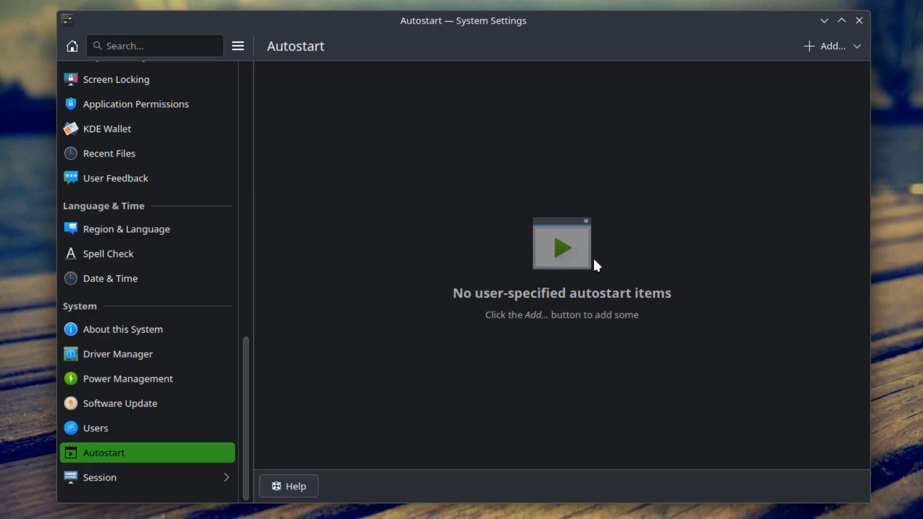
pyautogui.click(149, 478)
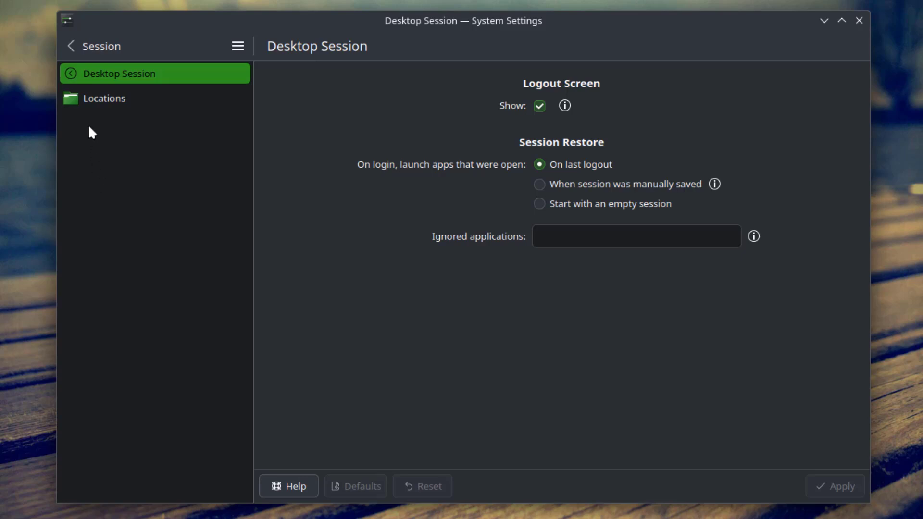
pyautogui.click(102, 95)
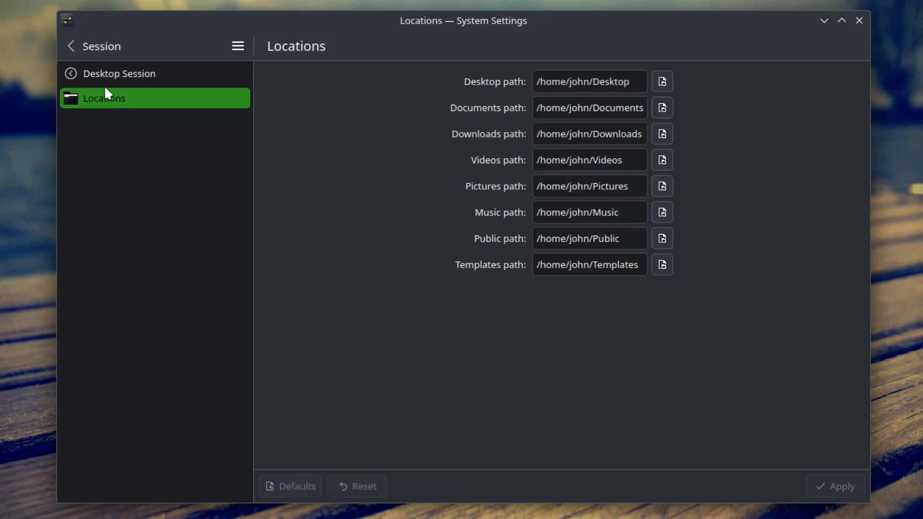
pyautogui.click(105, 76)
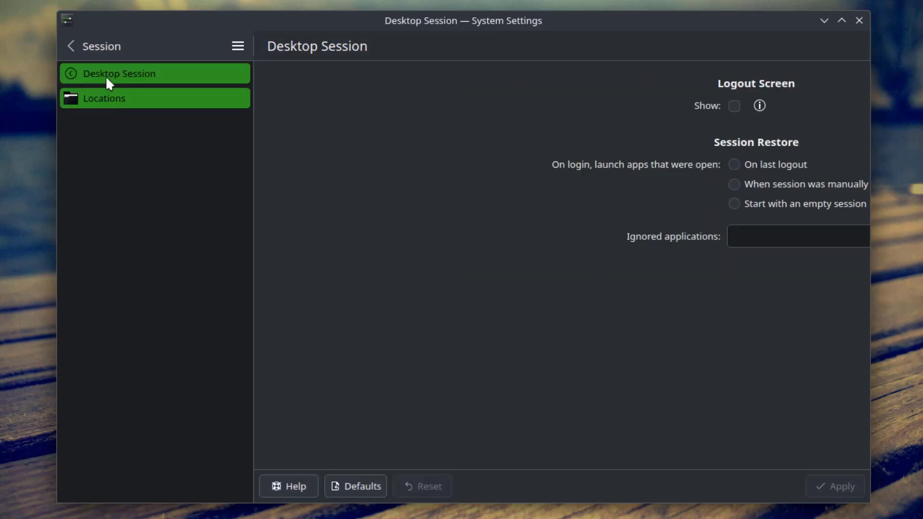
pyautogui.click(98, 104)
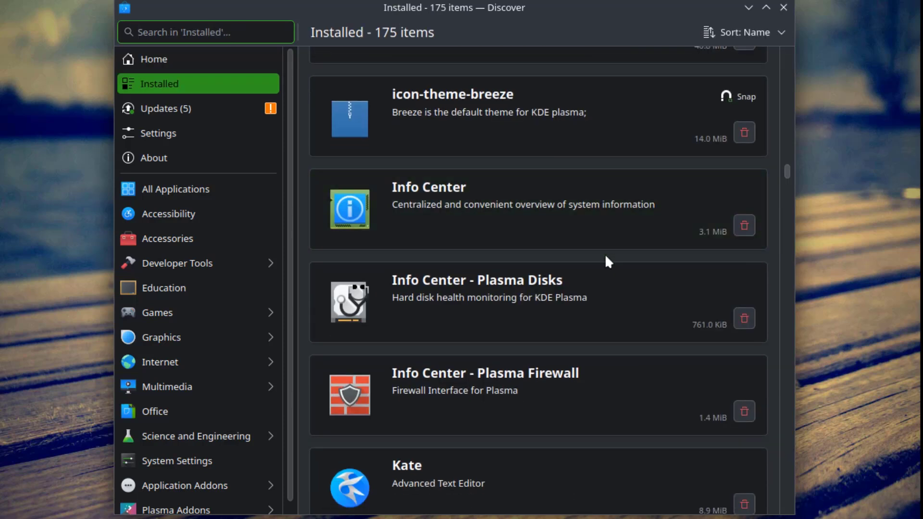
# - Update all five pending updates, authenticating with the account password, then view Discover's settings
pyautogui.scroll(-2, 611, 288)
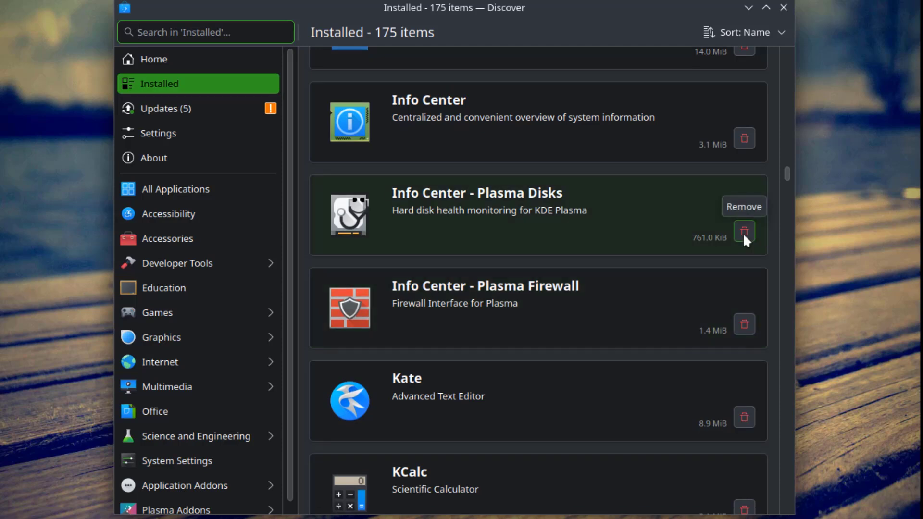
pyautogui.click(145, 107)
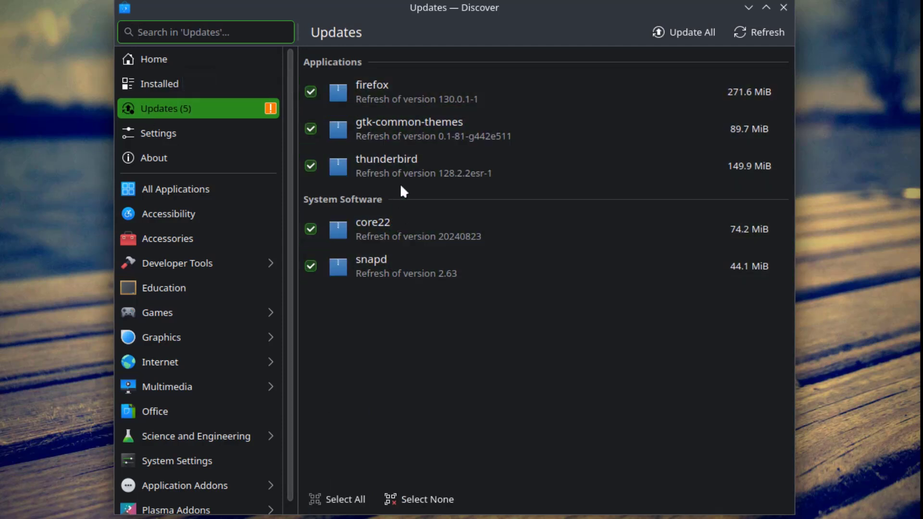
pyautogui.click(703, 29)
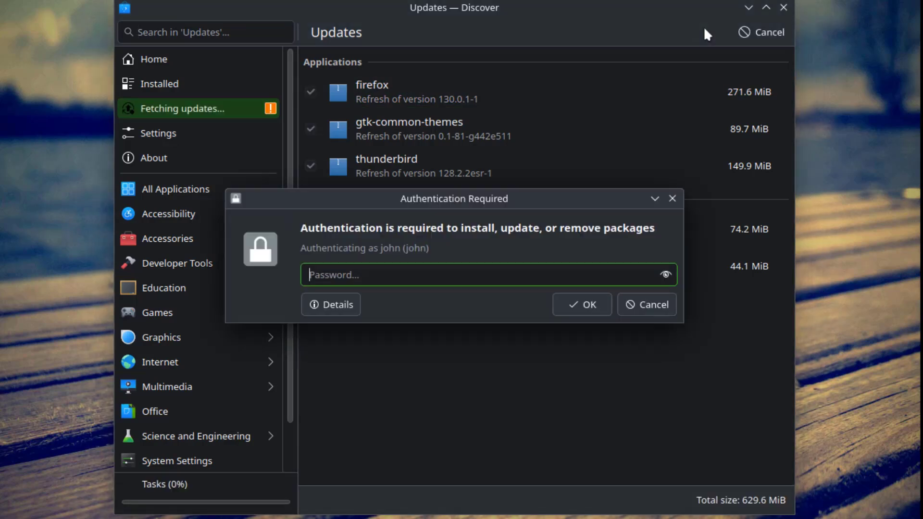
pyautogui.press('Return')
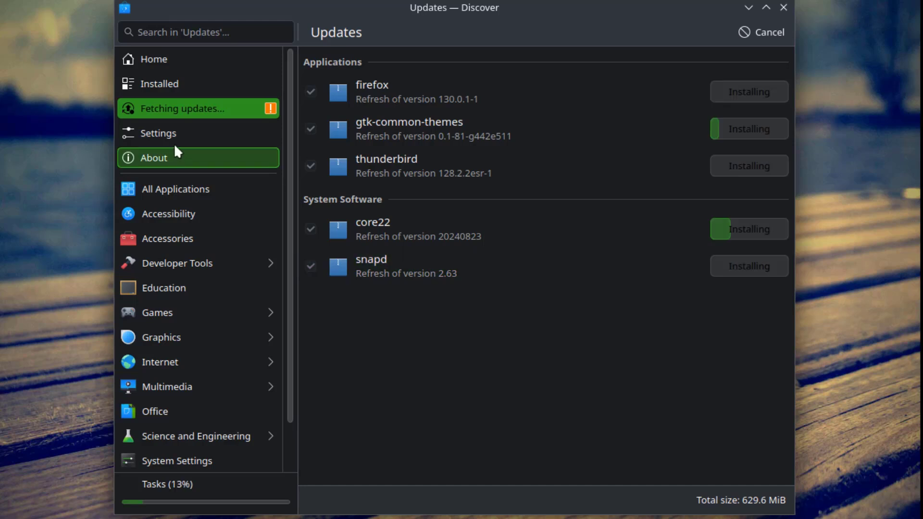
pyautogui.click(175, 138)
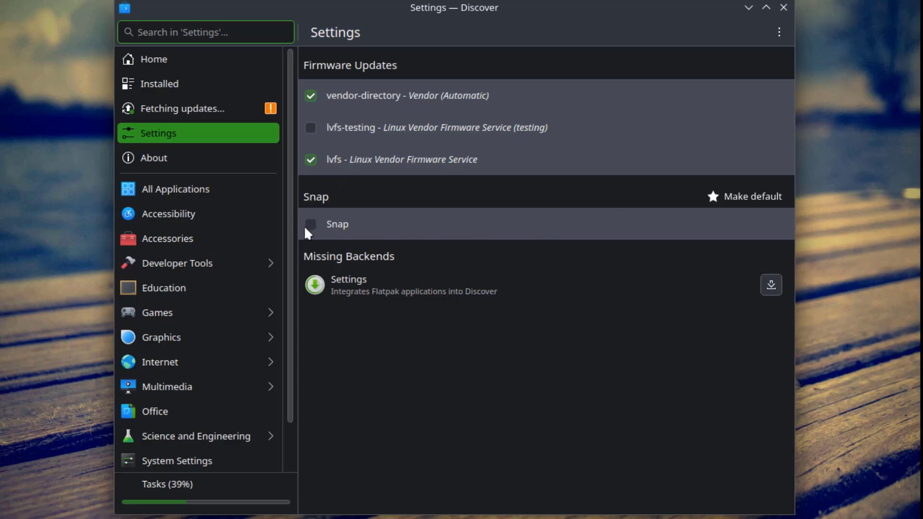
# - Show All Applications in Discover and scroll down through the category list
pyautogui.click(178, 189)
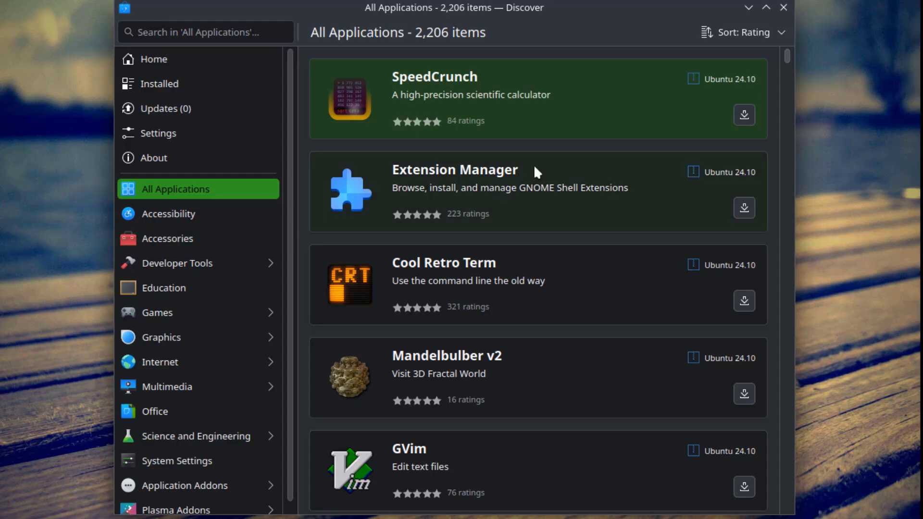
pyautogui.scroll(-5, 614, 194)
pyautogui.scroll(-10, 615, 195)
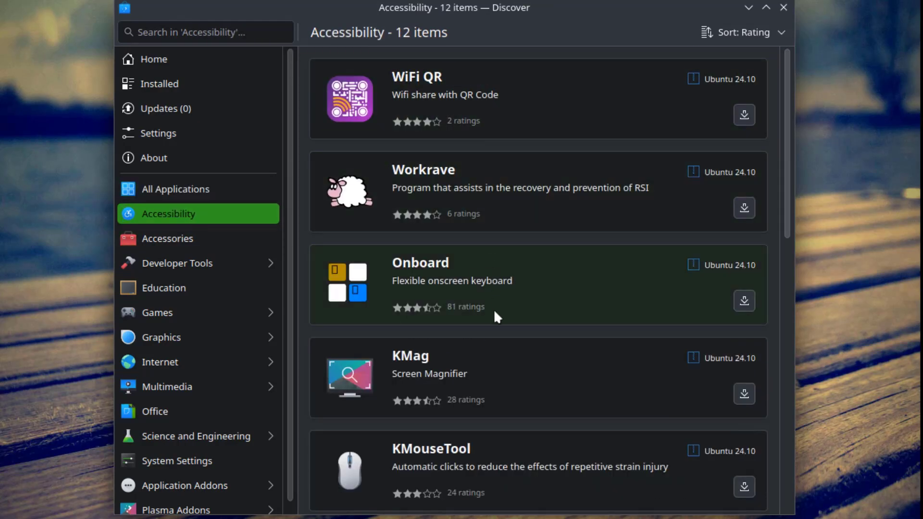
pyautogui.scroll(-4, 561, 341)
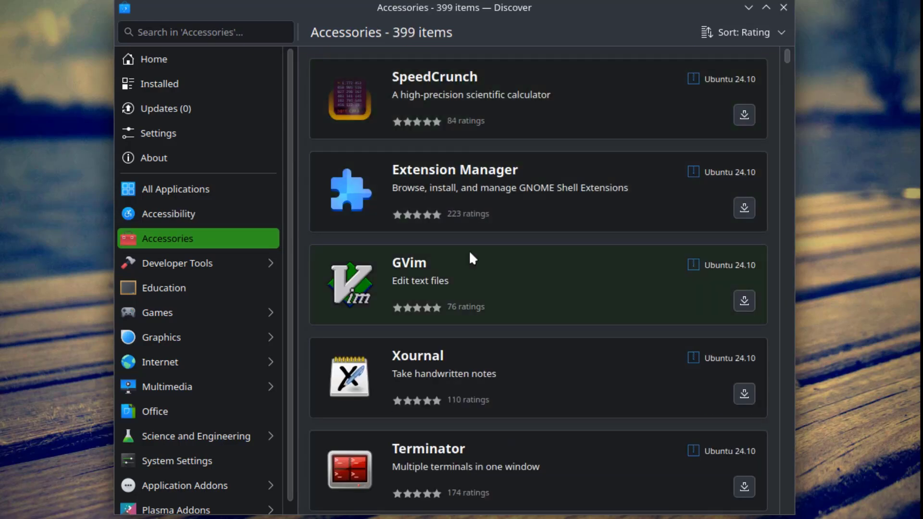
pyautogui.scroll(-4, 492, 375)
pyautogui.scroll(-8, 493, 371)
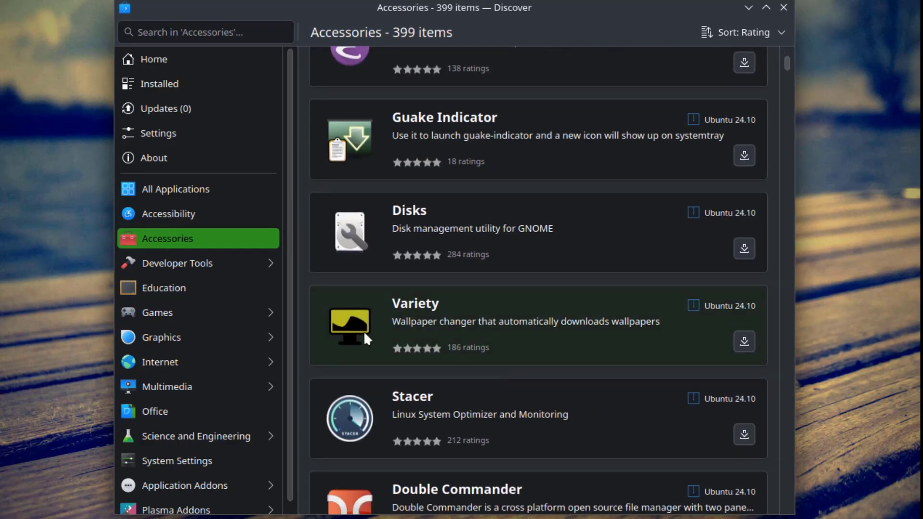
# - Browse Developer Tools subcategories: Debugging, Graphic Interface Design, IDEs, Localization, Profiling, Web Development
pyautogui.click(208, 264)
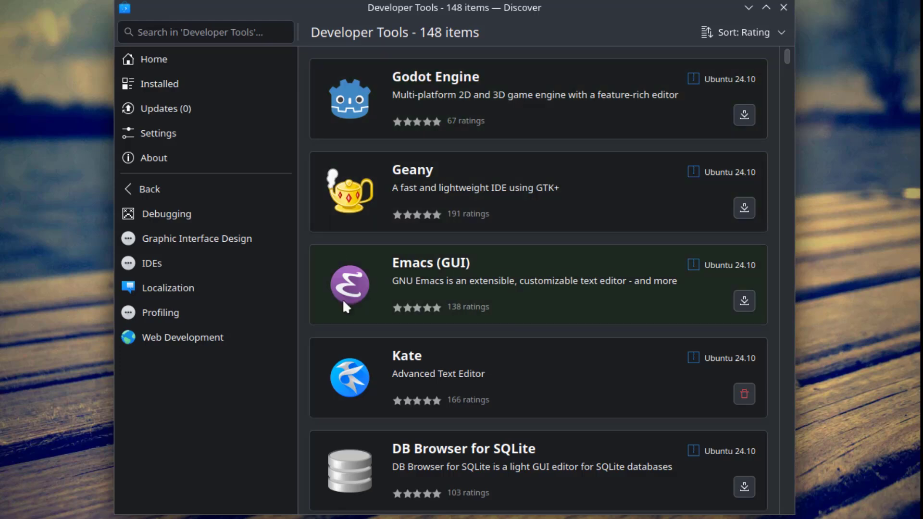
pyautogui.click(209, 213)
pyautogui.click(203, 238)
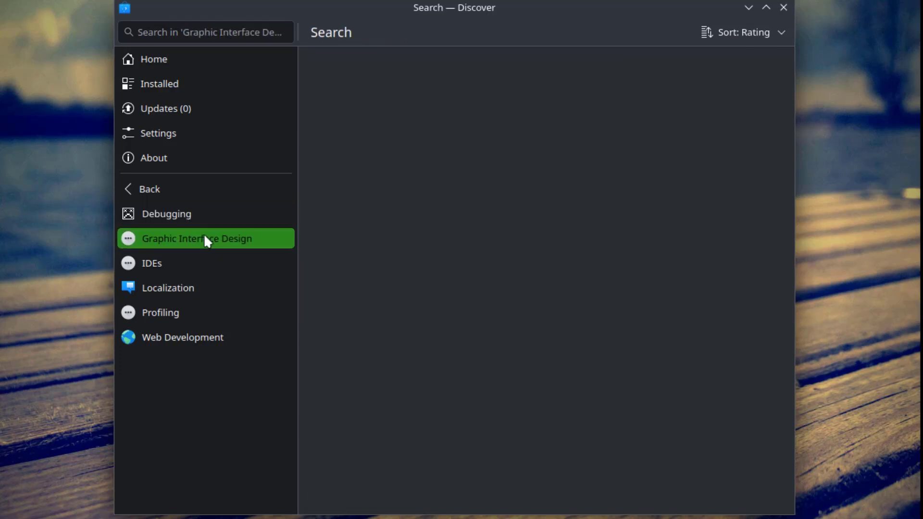
pyautogui.click(171, 263)
pyautogui.click(179, 287)
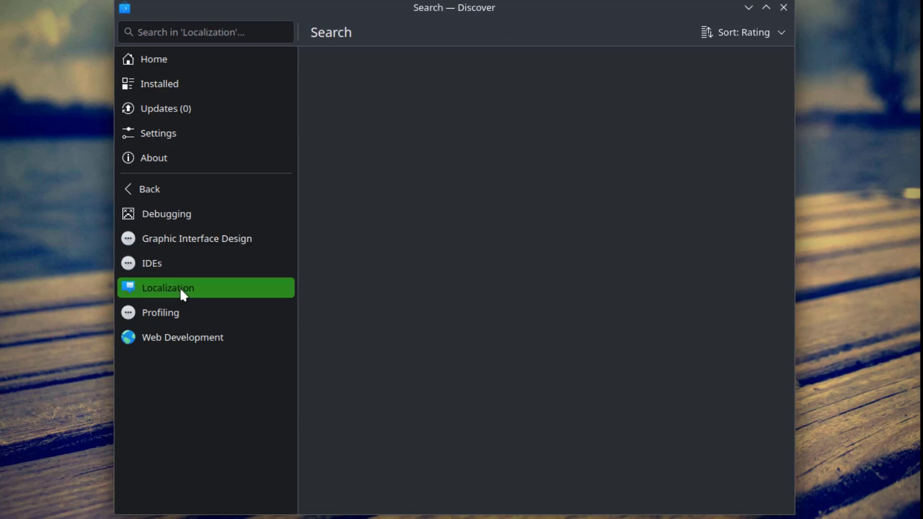
pyautogui.click(159, 312)
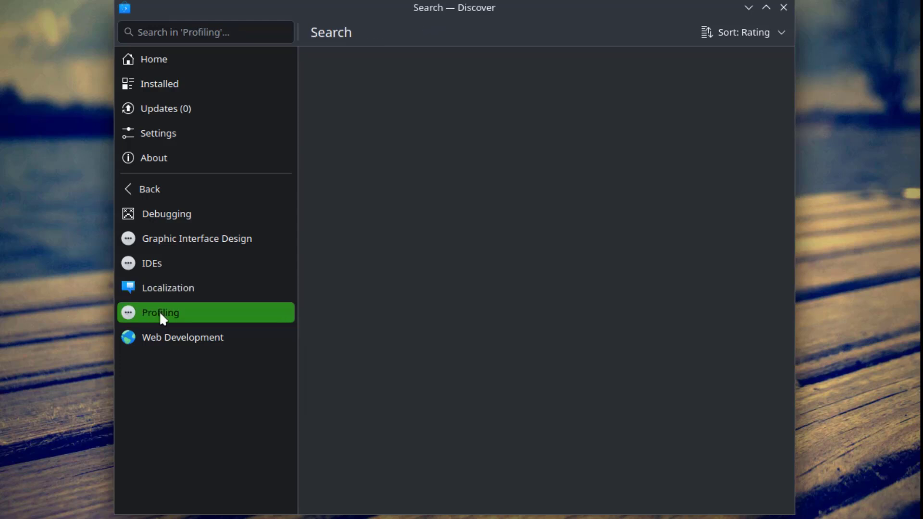
pyautogui.click(171, 336)
pyautogui.click(154, 190)
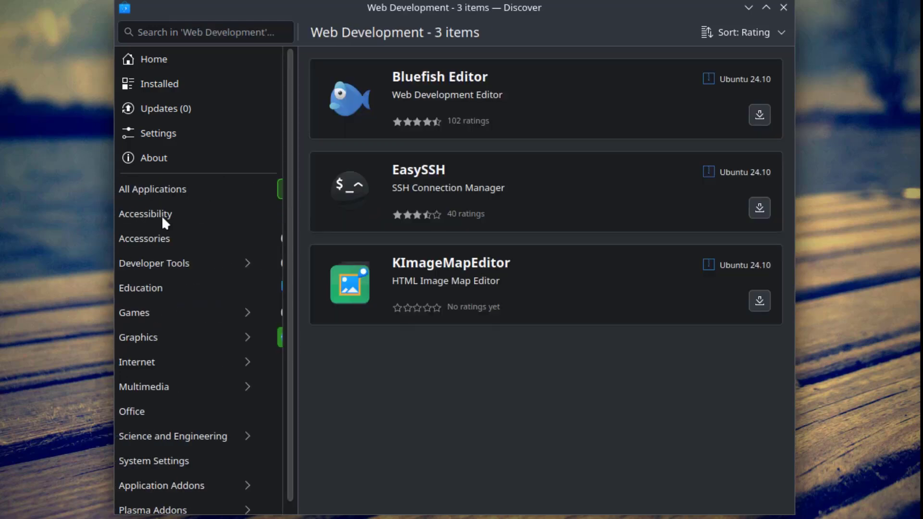
# - Browse the Education and Games categories, ending in the Action games category
pyautogui.click(164, 287)
pyautogui.scroll(-12, 490, 288)
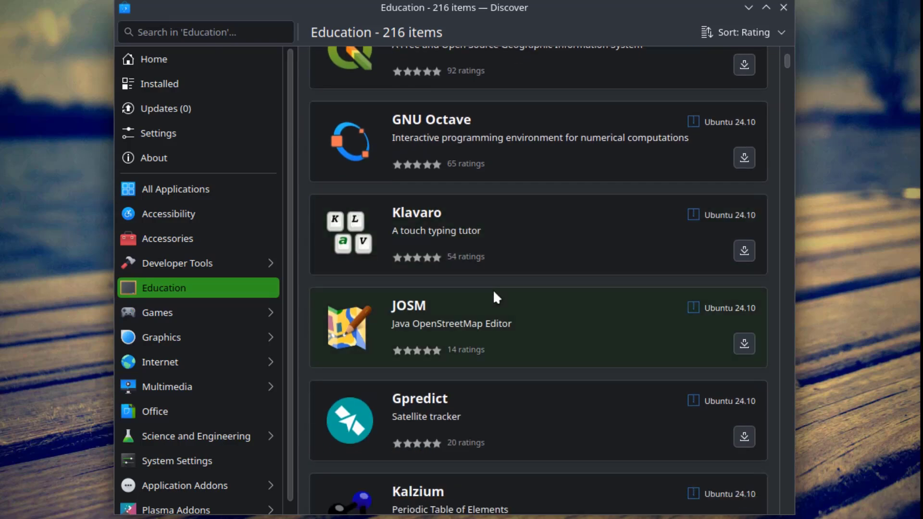
pyautogui.scroll(-5, 502, 283)
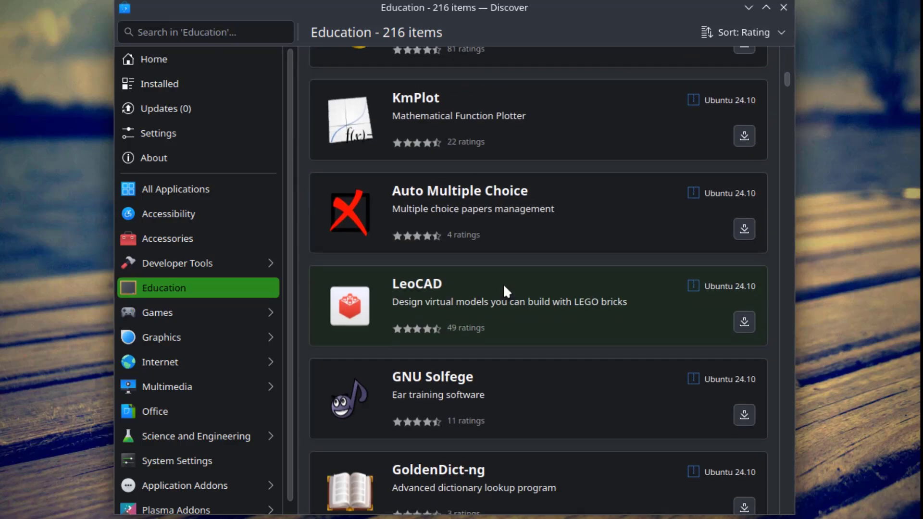
pyautogui.click(157, 313)
pyautogui.scroll(-5, 503, 192)
pyautogui.scroll(-10, 543, 207)
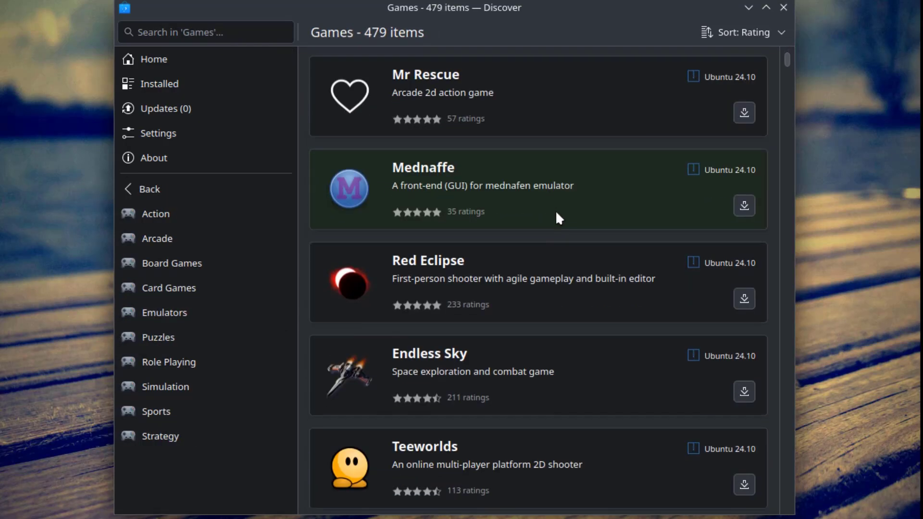
pyautogui.scroll(-7, 561, 214)
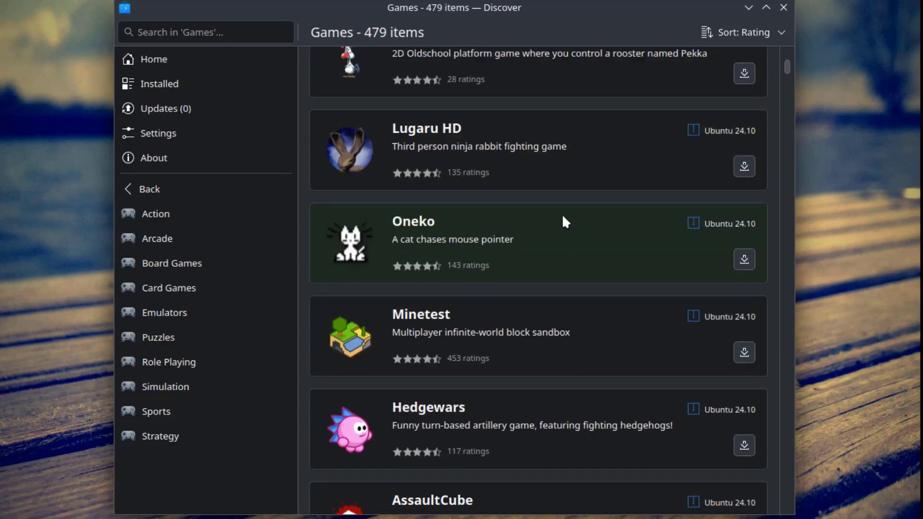
pyautogui.click(140, 216)
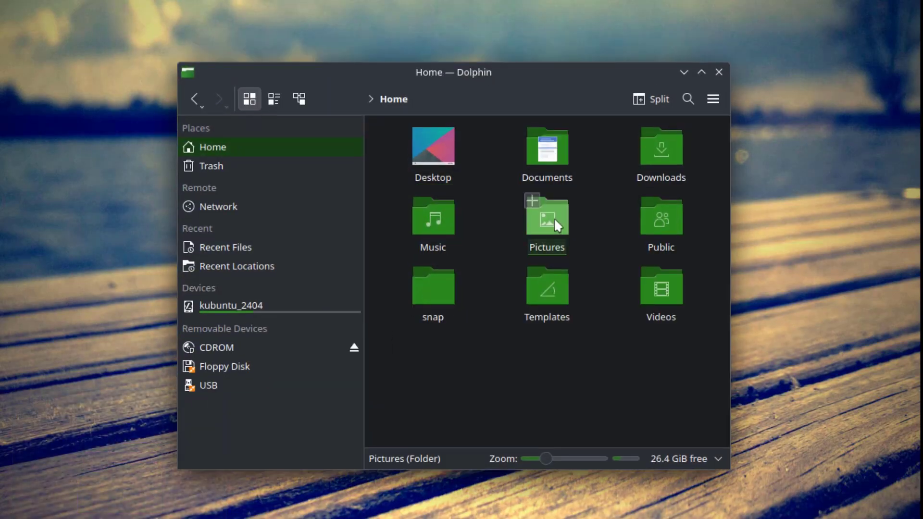
# - Open bird1.jpg from Pictures > Sample pics in Gwenview
pyautogui.click(555, 221)
pyautogui.doubleClick(402, 134)
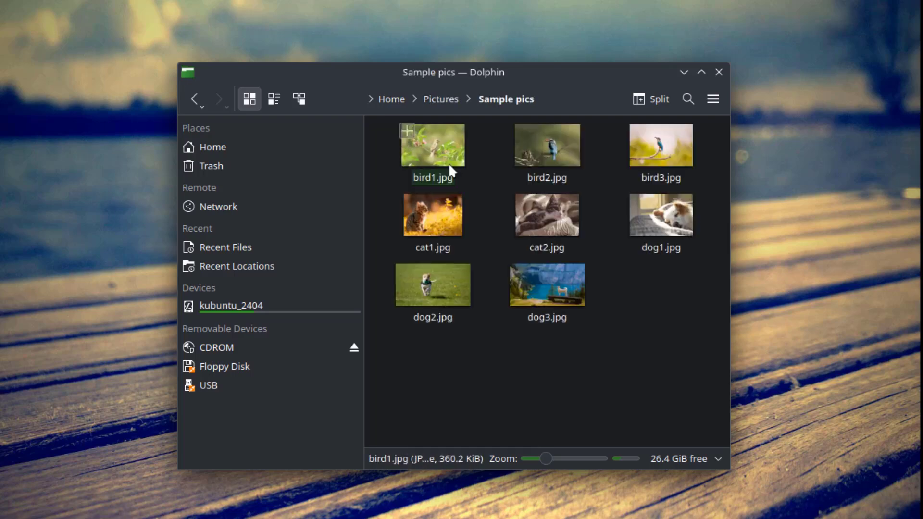
pyautogui.doubleClick(443, 154)
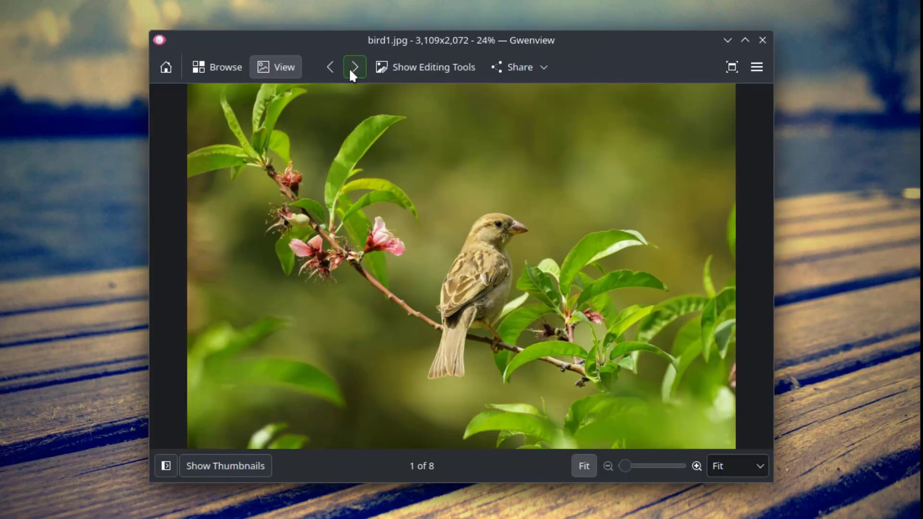
# - Step forward three images to cat1.jpg and view its Share options
pyautogui.click(351, 71)
pyautogui.click(351, 71)
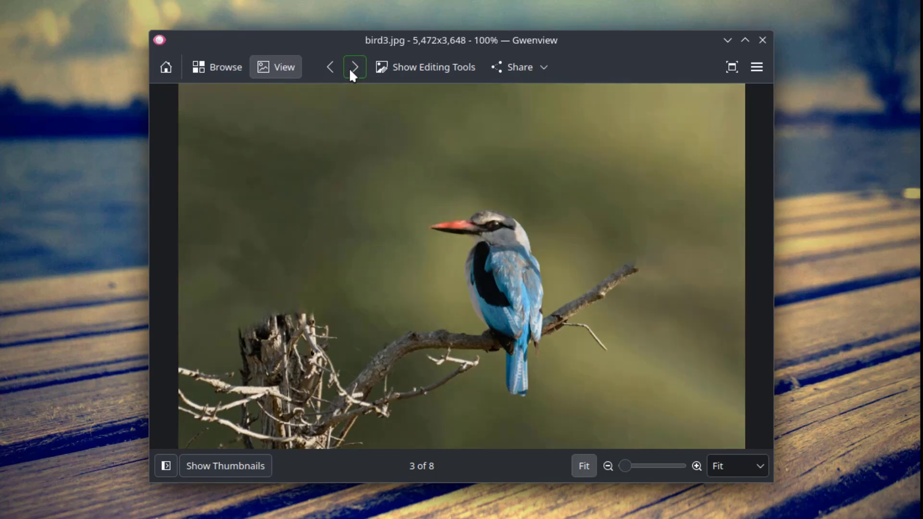
pyautogui.click(350, 71)
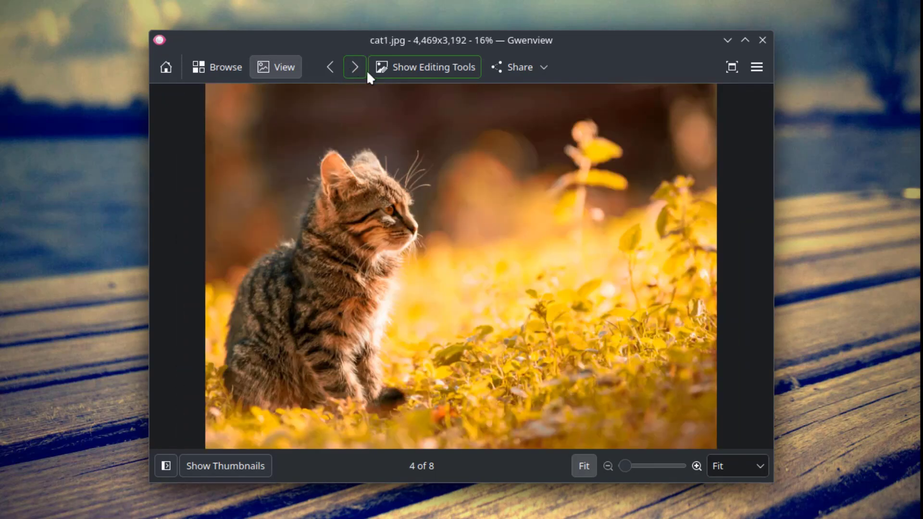
pyautogui.click(546, 66)
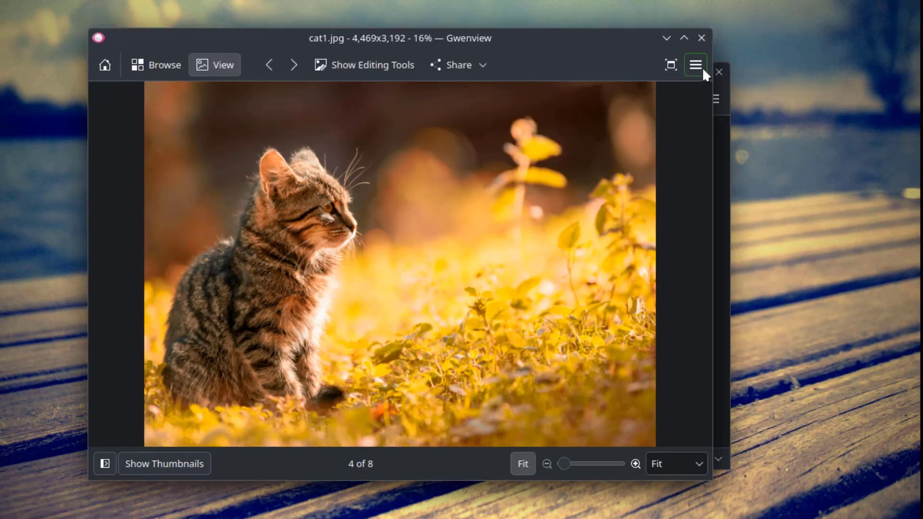
# - Look through Gwenview's main menu, including its Configure and More submenus
pyautogui.click(700, 65)
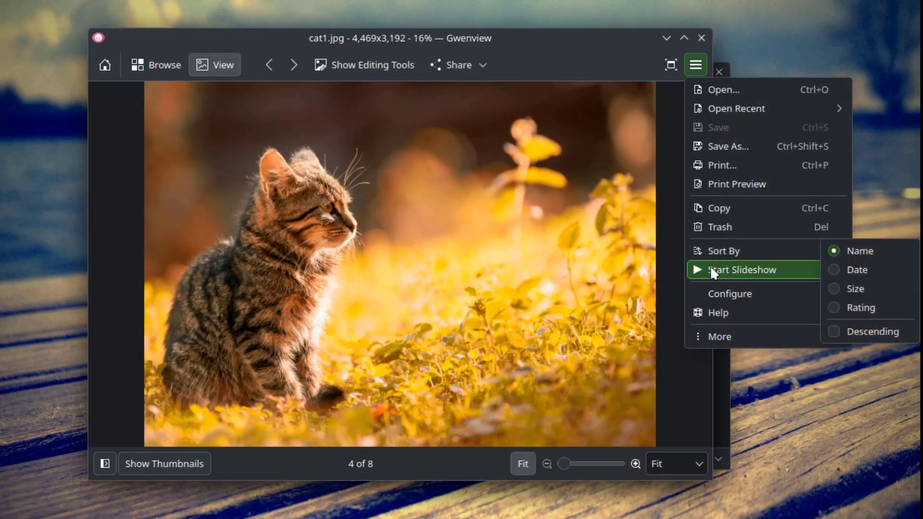
pyautogui.moveTo(717, 292)
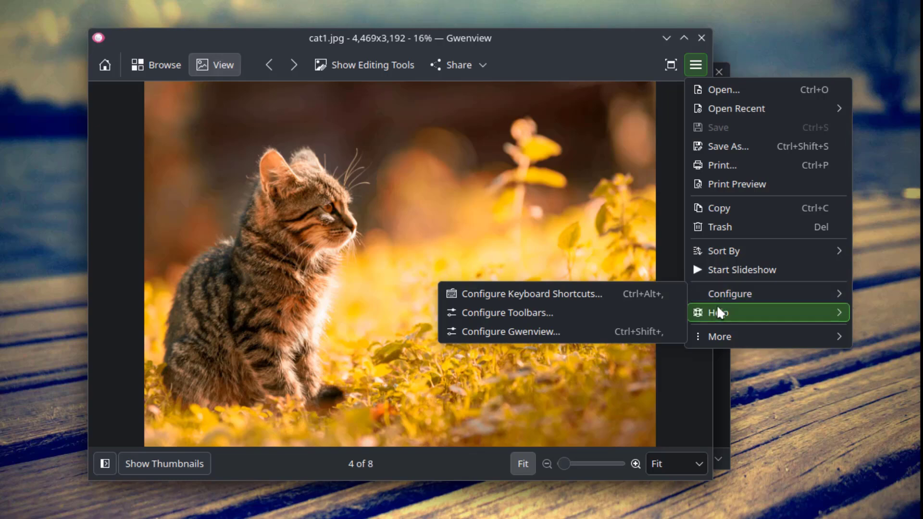
pyautogui.moveTo(720, 338)
pyautogui.moveTo(642, 375)
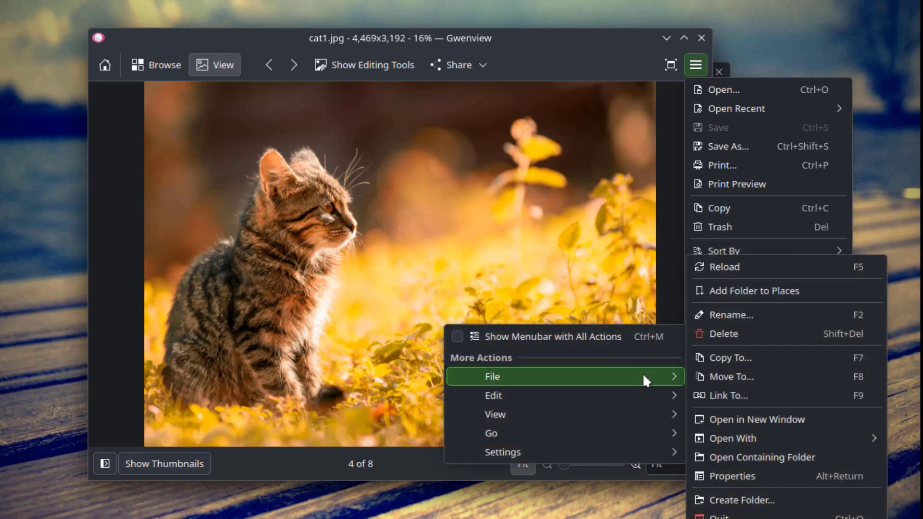
pyautogui.moveTo(639, 416)
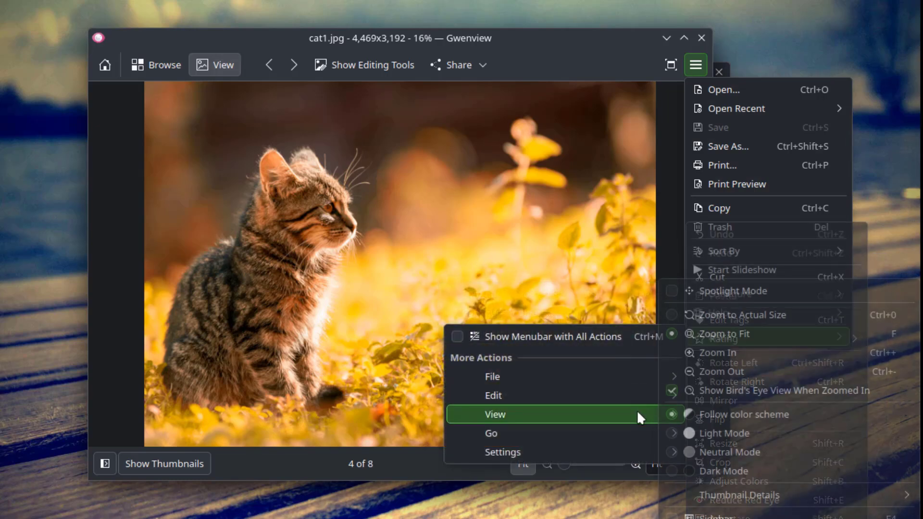
pyautogui.moveTo(644, 446)
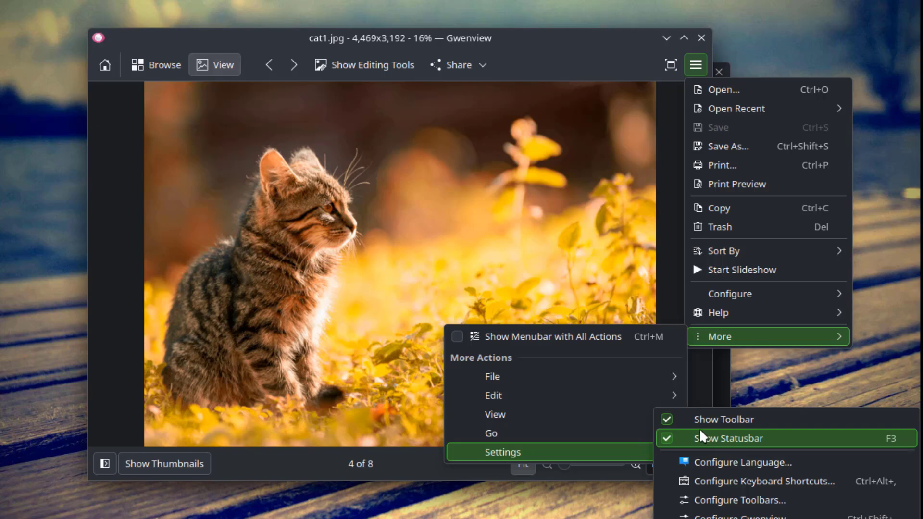
# - Show the editing tools and rotate cat1.jpg left and right, ending back in landscape
pyautogui.click(365, 65)
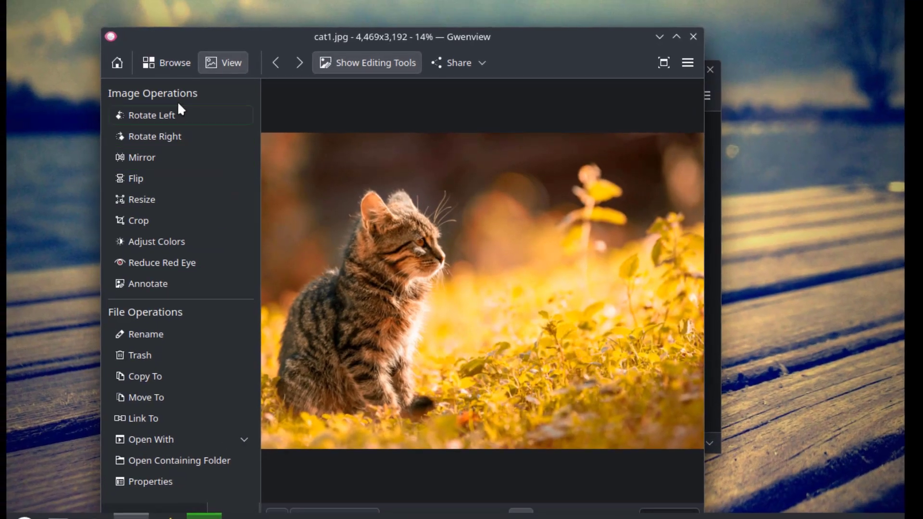
pyautogui.click(153, 120)
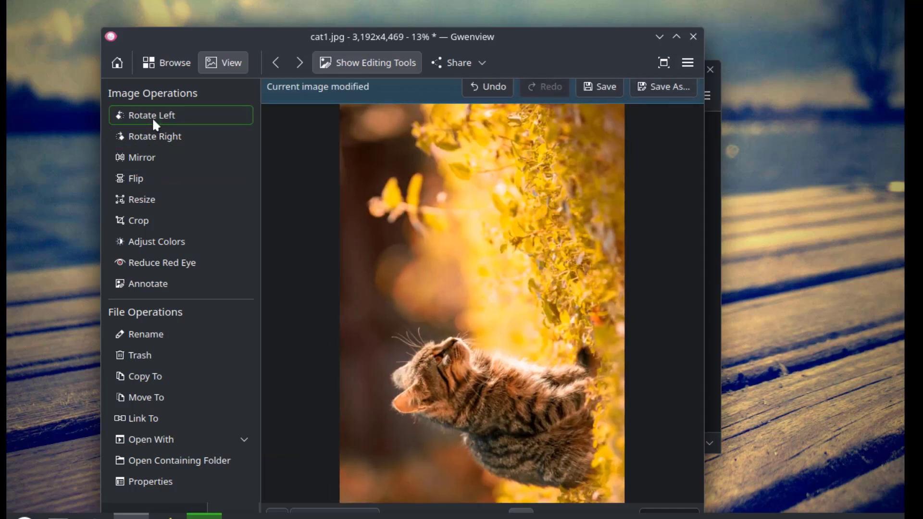
pyautogui.click(153, 120)
pyautogui.click(153, 120)
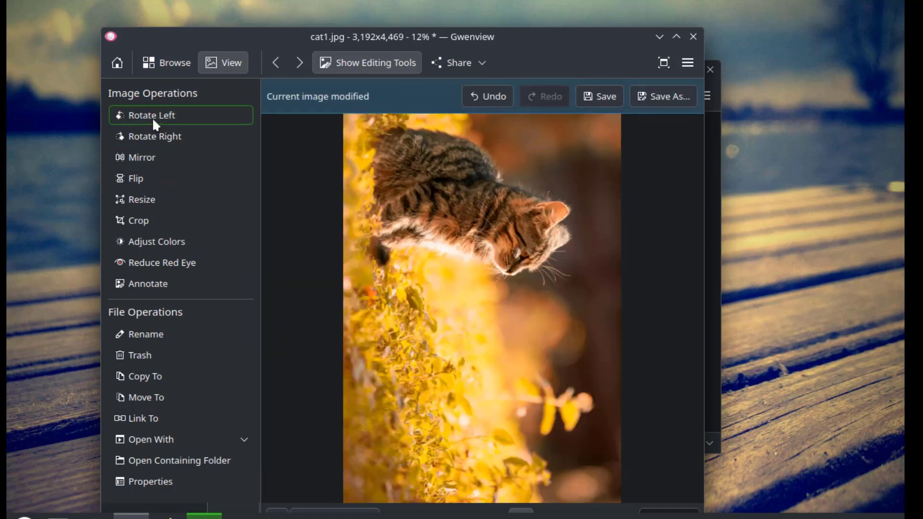
pyautogui.click(153, 120)
pyautogui.click(157, 137)
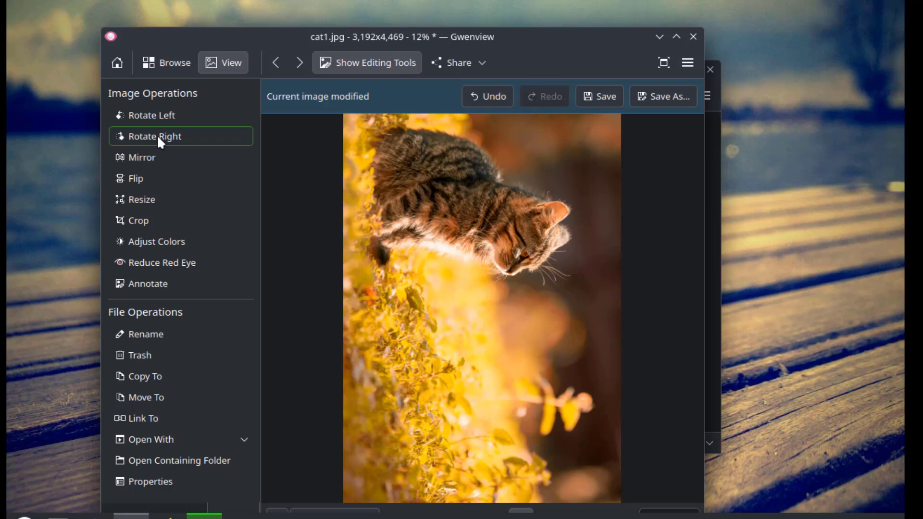
pyautogui.click(157, 113)
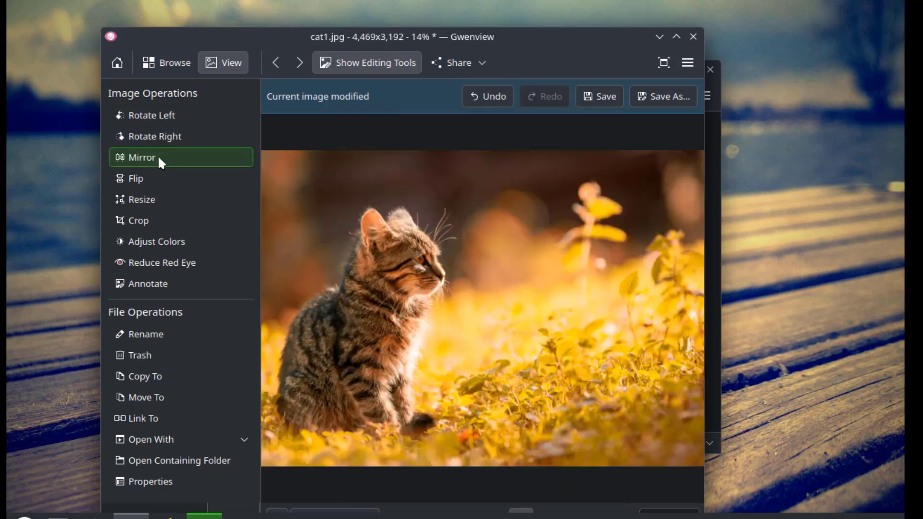
# - Mirror and flip cat1.jpg, then cancel the Resize dialog without resizing
pyautogui.click(159, 159)
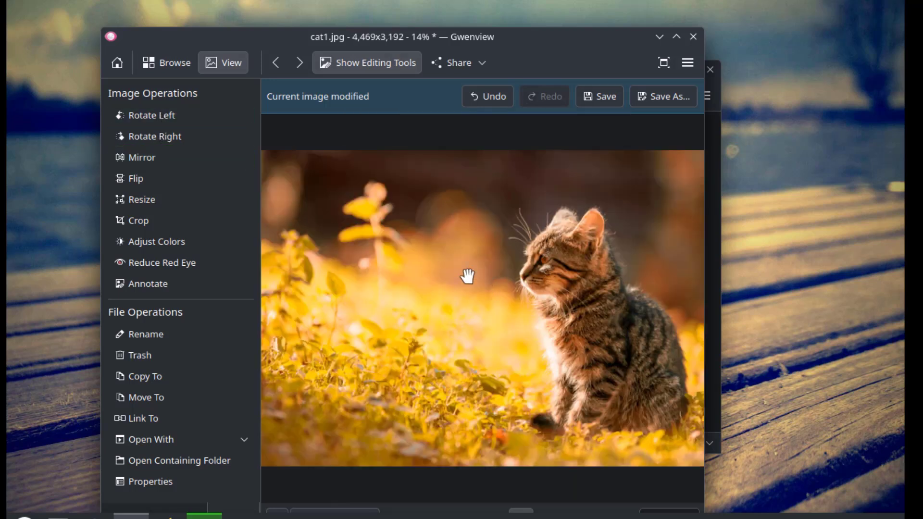
pyautogui.click(147, 179)
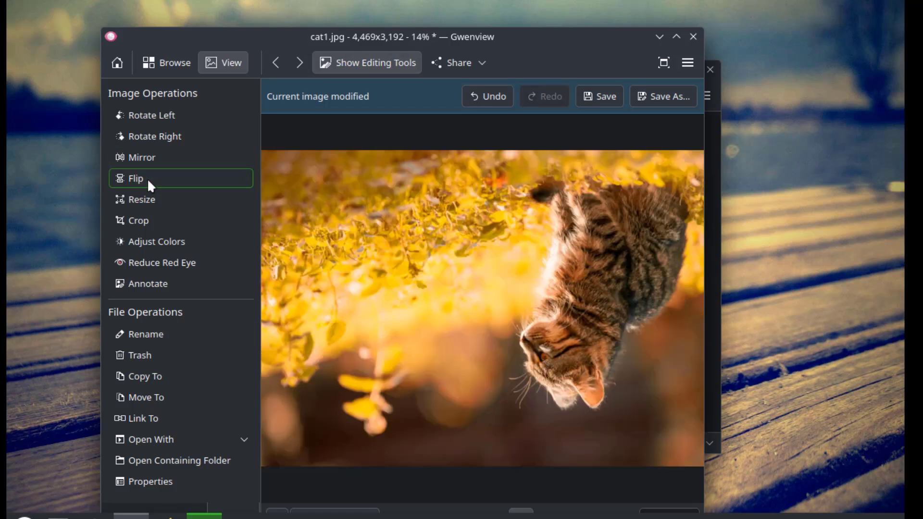
pyautogui.click(147, 198)
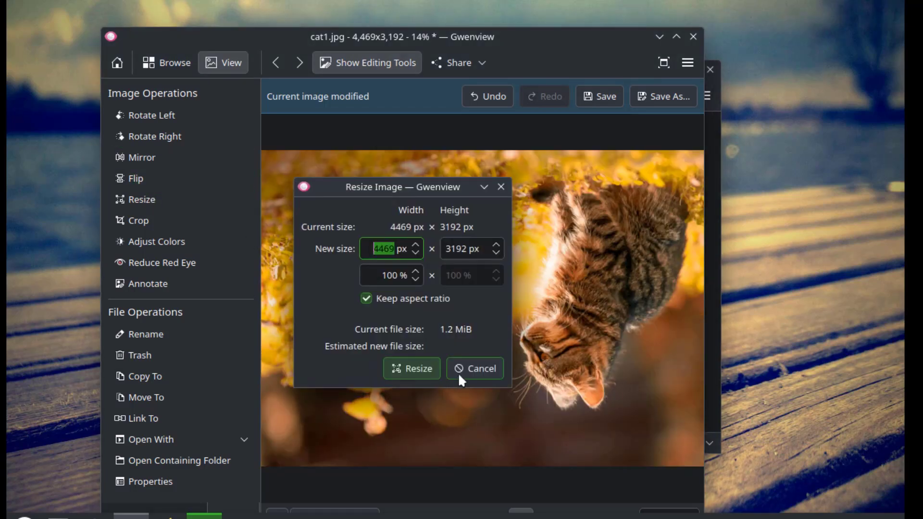
pyautogui.click(473, 368)
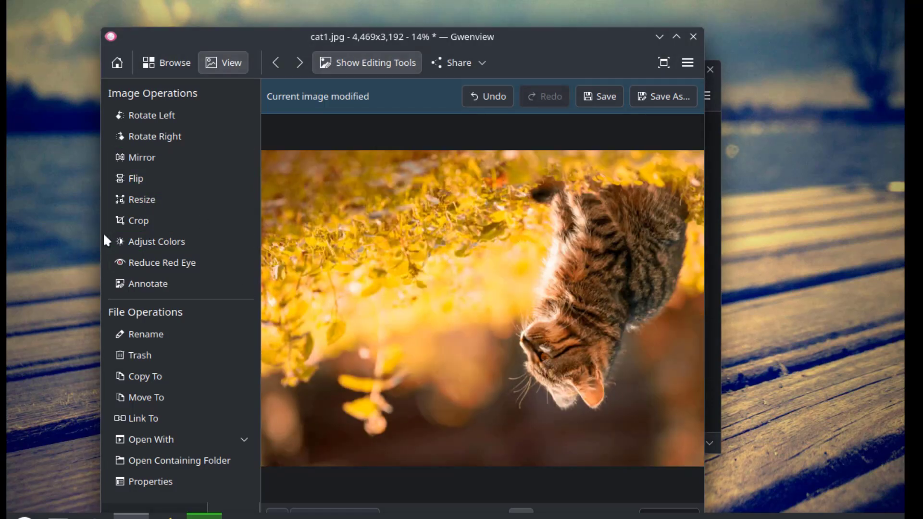
# - Try the colour adjustment and red-eye tools, then open pdf.pdf from Documents in Okular
pyautogui.click(145, 242)
pyautogui.click(150, 262)
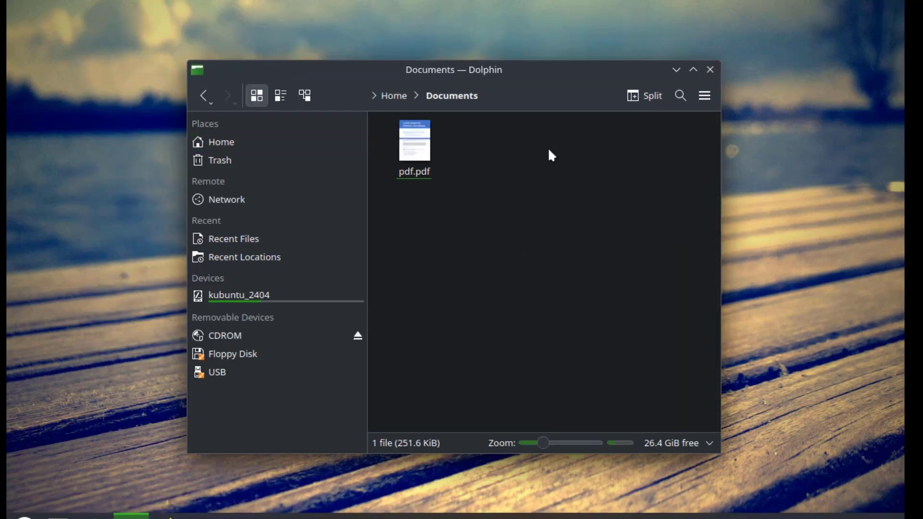
pyautogui.doubleClick(422, 159)
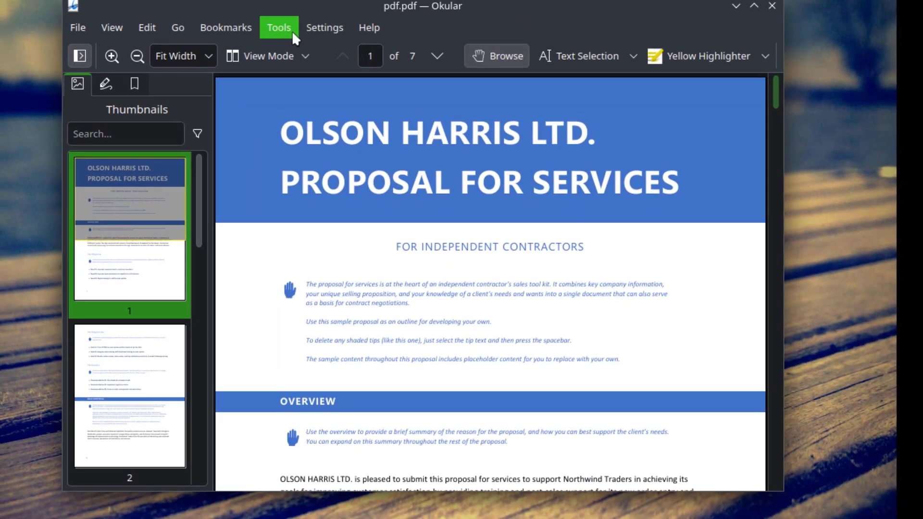
pyautogui.click(82, 28)
pyautogui.moveTo(102, 29)
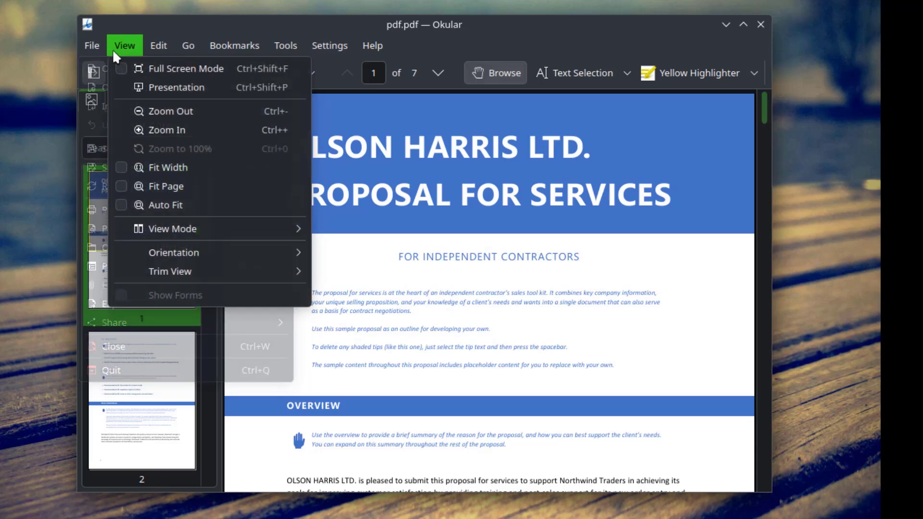
pyautogui.moveTo(154, 46)
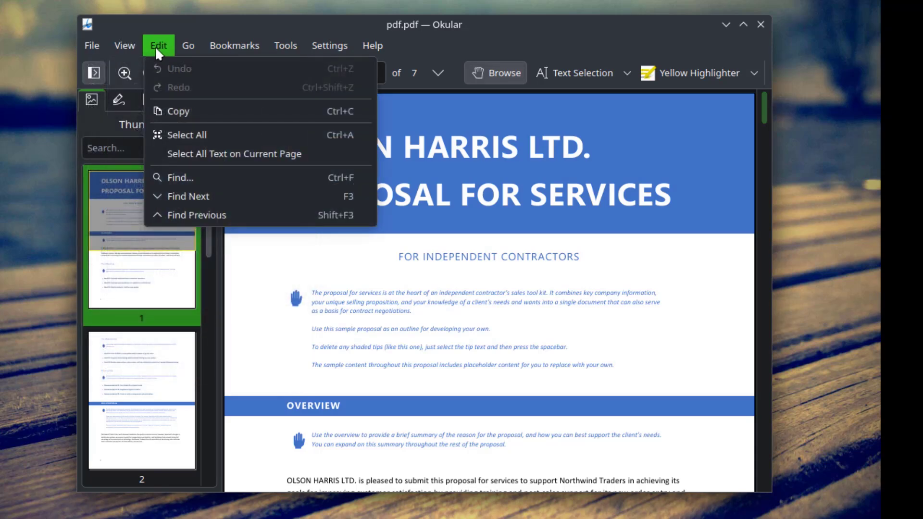
pyautogui.moveTo(221, 46)
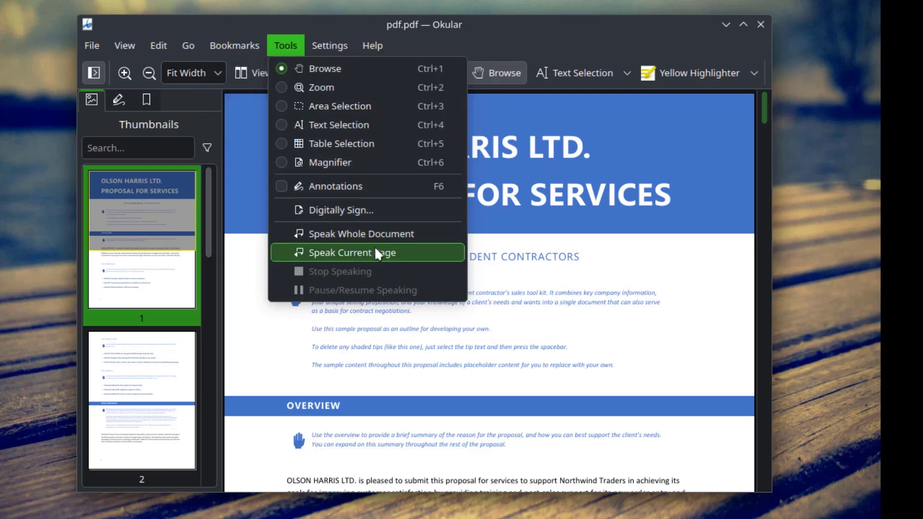
pyautogui.moveTo(340, 49)
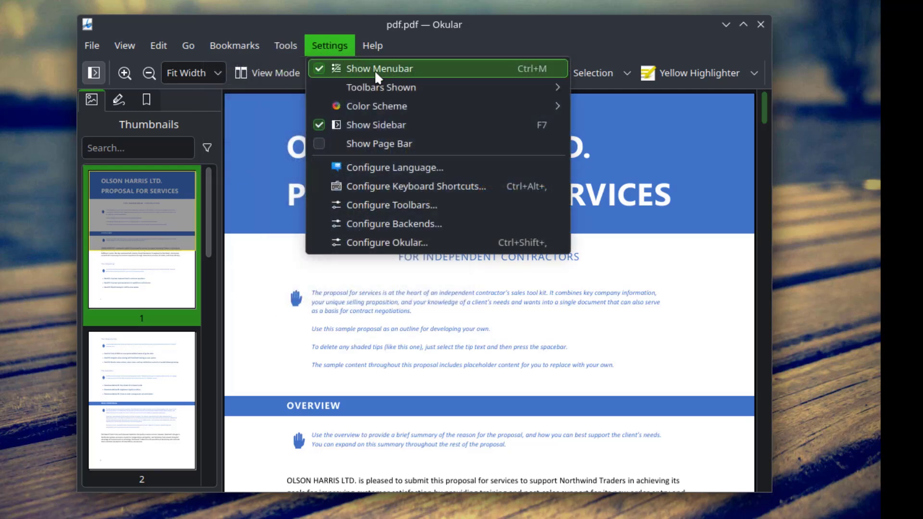
pyautogui.moveTo(380, 85)
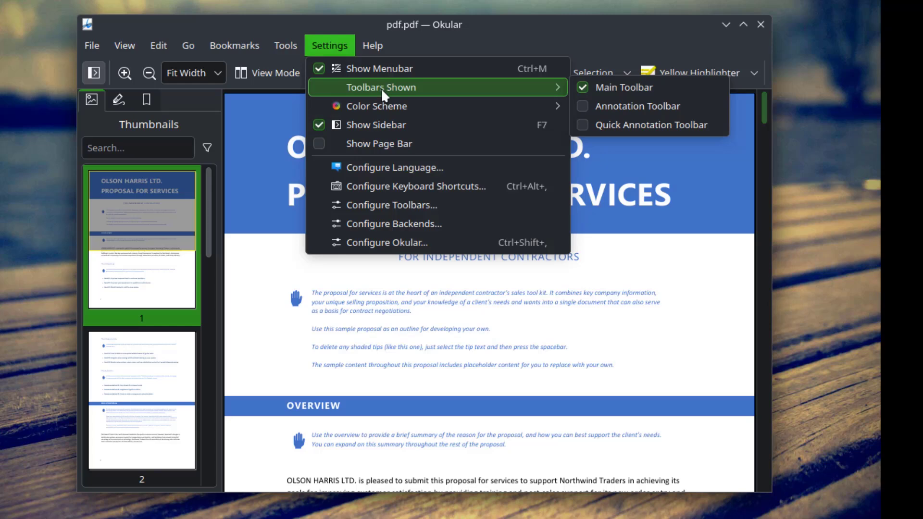
pyautogui.moveTo(385, 103)
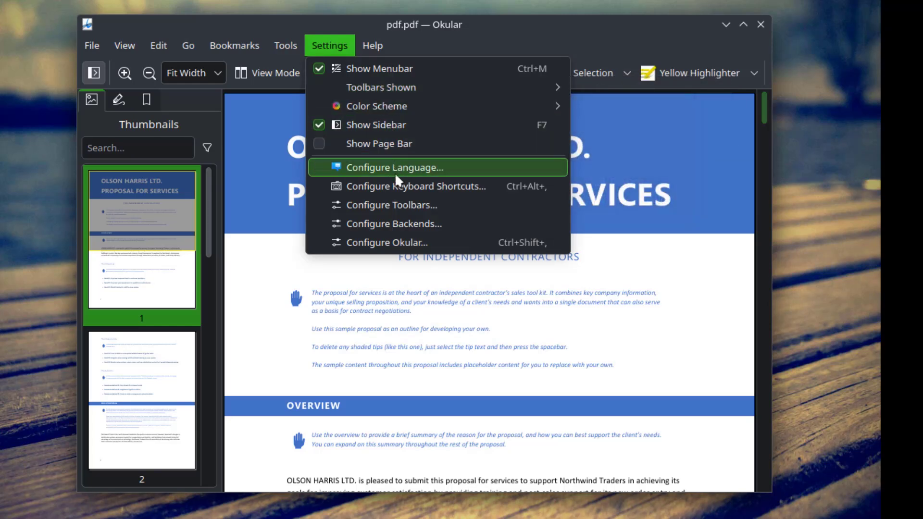
pyautogui.click(368, 45)
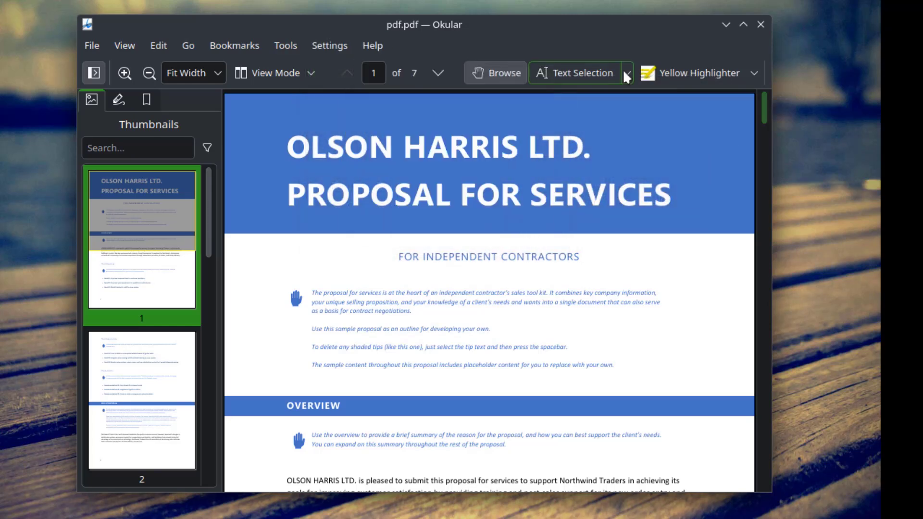
# - Highlight 'OLSON HARRIS LTD.' and 'INDEPENDENT CONTRACTORS' with the Yellow Highlighter
pyautogui.click(754, 73)
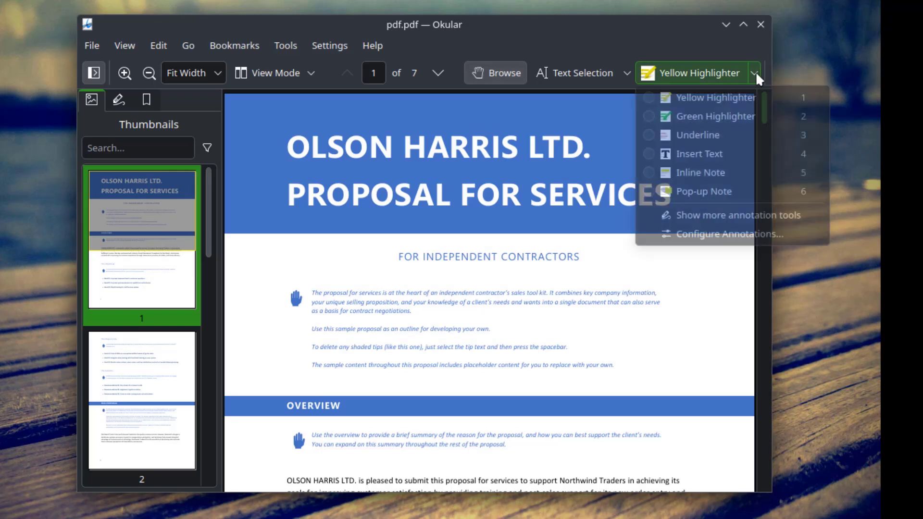
pyautogui.click(649, 97)
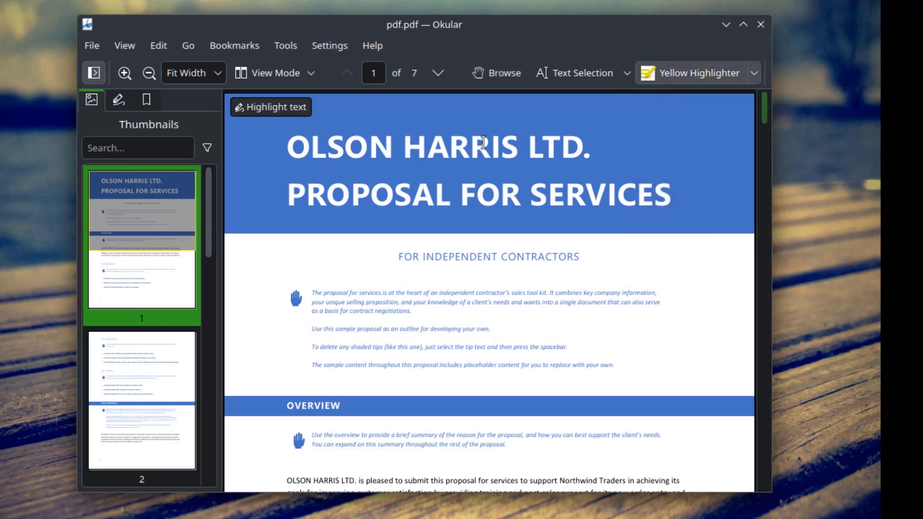
pyautogui.moveTo(290, 146); pyautogui.dragTo(592, 147)
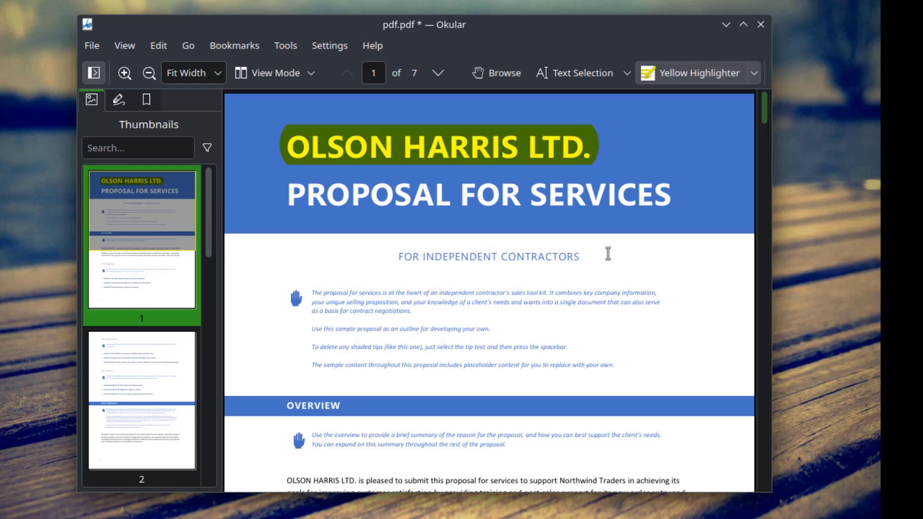
pyautogui.moveTo(593, 258); pyautogui.dragTo(391, 251)
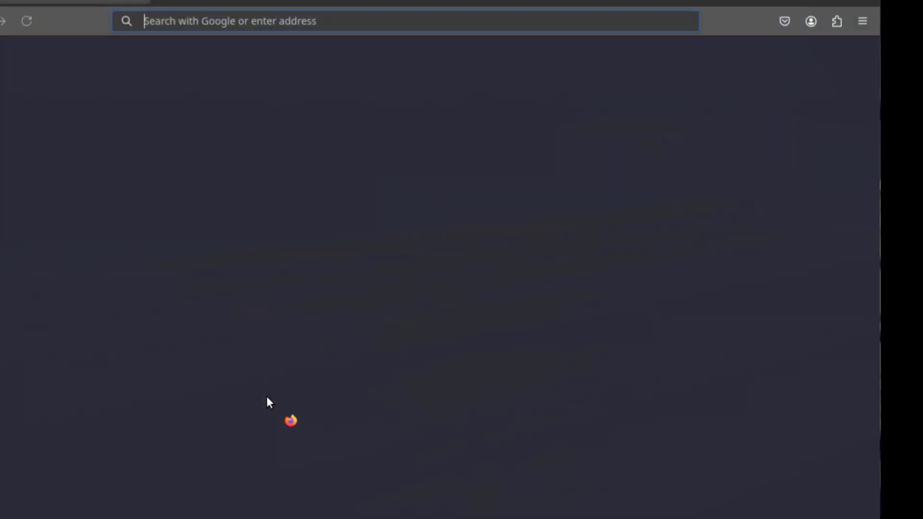
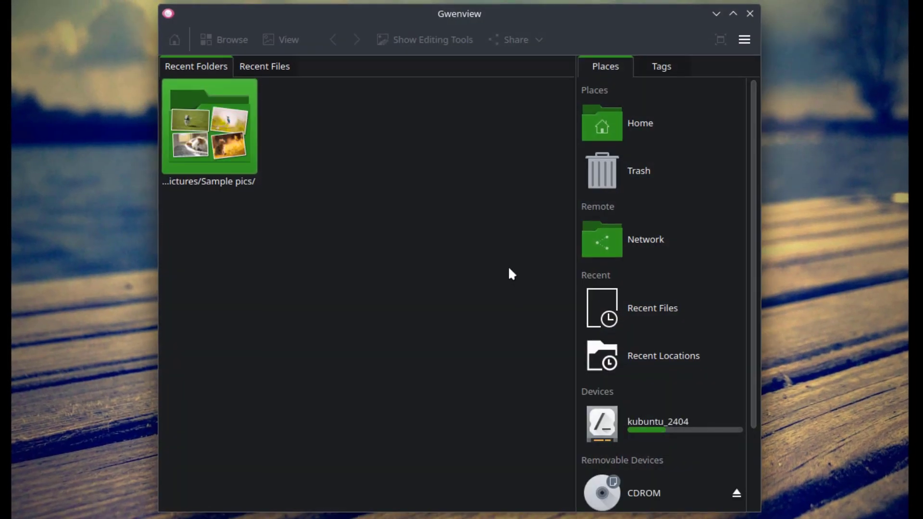
# - Check the Tags and Places sidebar lists in Gwenview, then open the Sample pics folder
pyautogui.click(662, 66)
pyautogui.click(606, 67)
pyautogui.scroll(-2, 657, 309)
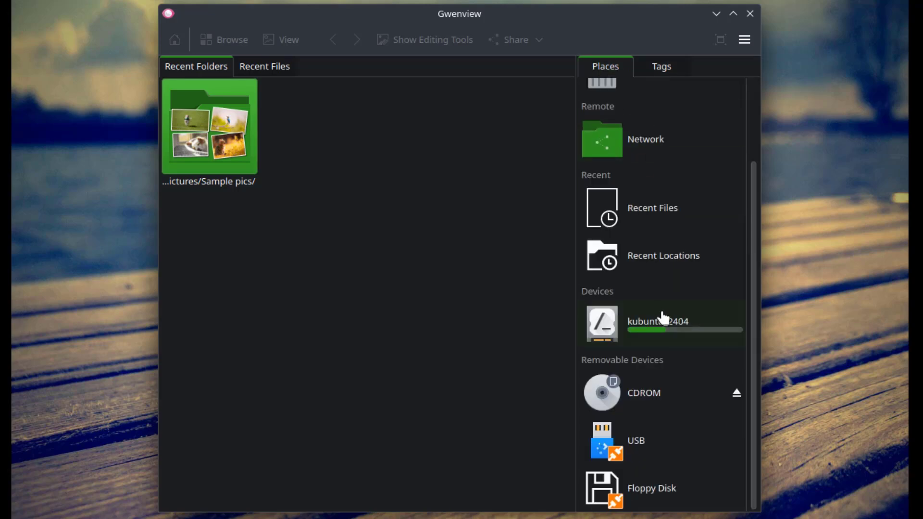
pyautogui.scroll(2, 675, 353)
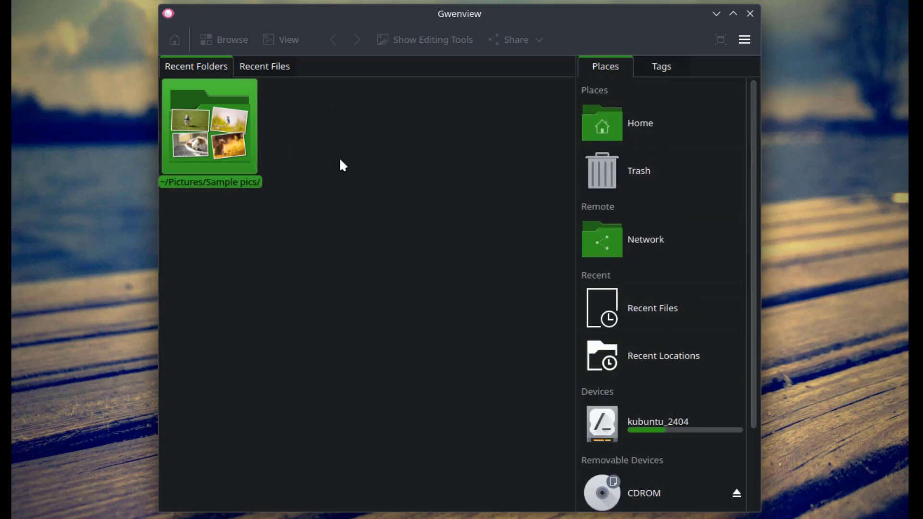
pyautogui.click(215, 126)
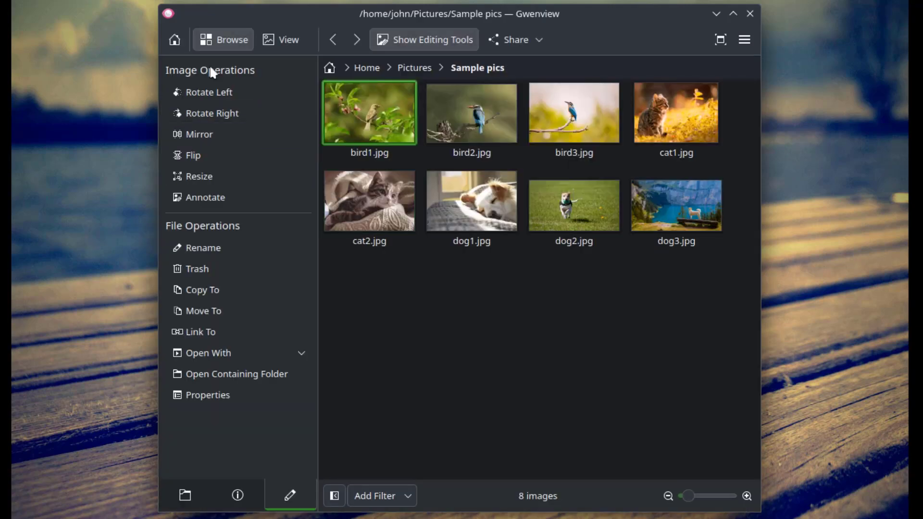
# - Return to Gwenview's start page, glance at the main menu, and close Gwenview
pyautogui.click(165, 34)
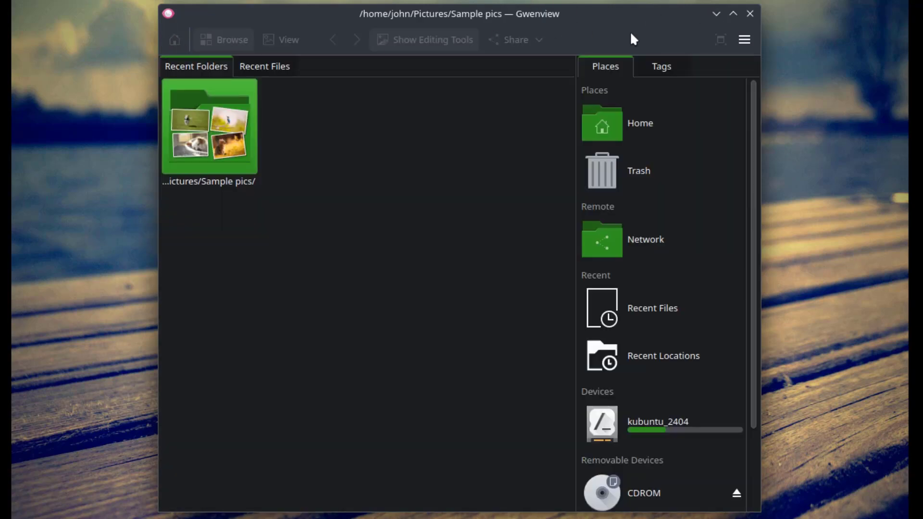
pyautogui.click(744, 40)
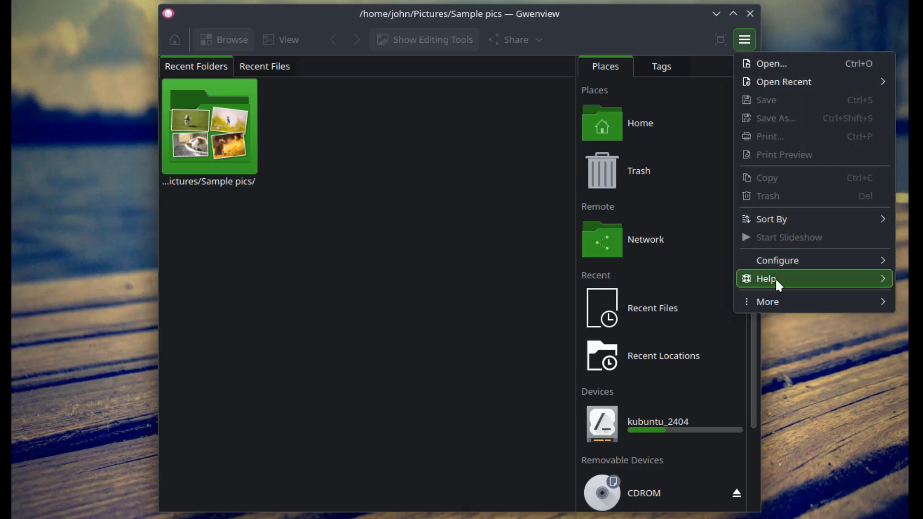
pyautogui.moveTo(772, 301)
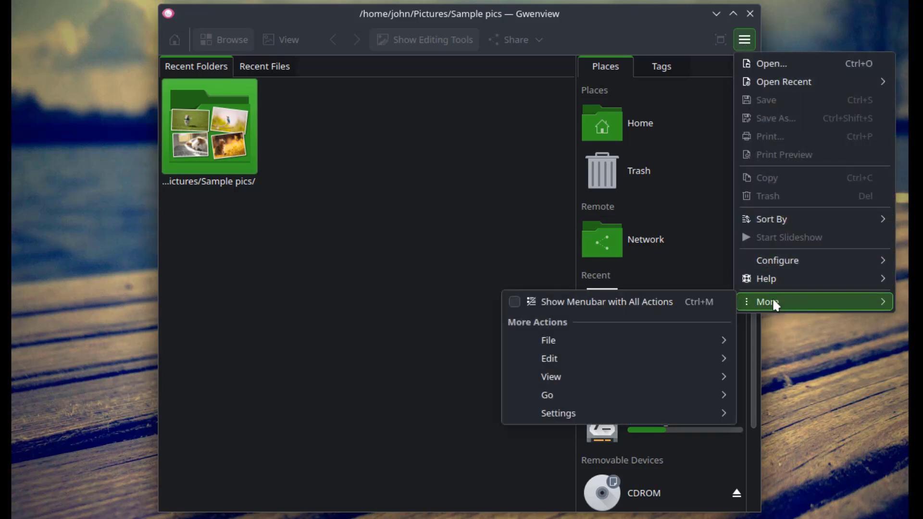
pyautogui.click(748, 14)
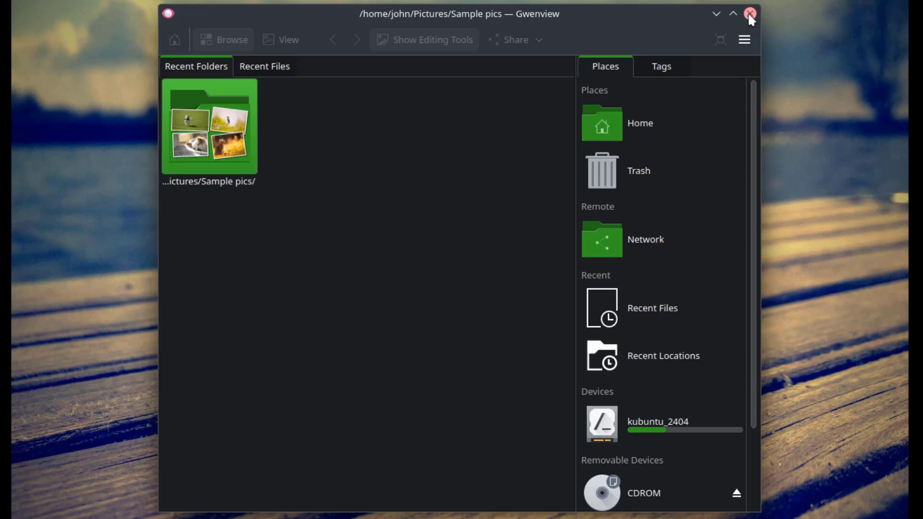
pyautogui.click(748, 14)
# - Start Texinfo in Konsole and open the GNU Findutils manual via the 'Finding files' entry
pyautogui.press('super')
pyautogui.click(234, 441)
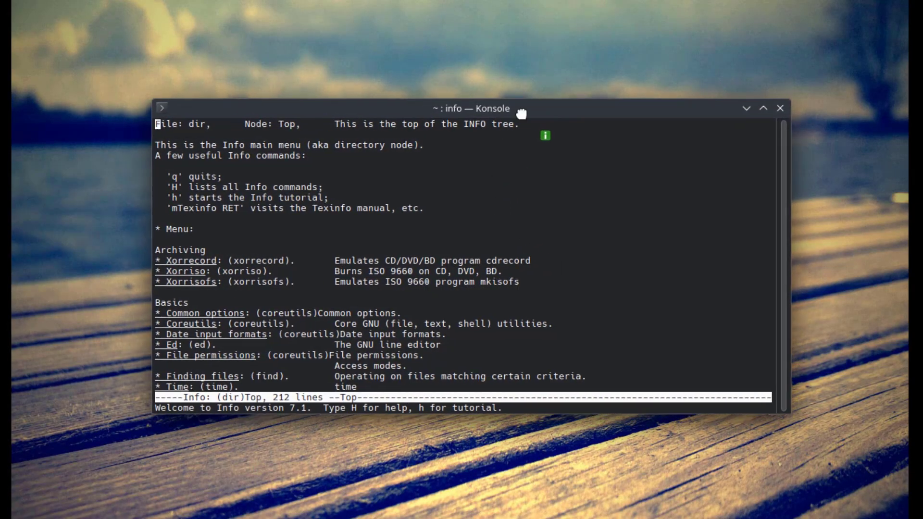
pyautogui.moveTo(509, 111); pyautogui.dragTo(525, 109)
pyautogui.press('Tab')
pyautogui.press('Tab')
pyautogui.press('Tab')
pyautogui.press('Tab')
pyautogui.press('Tab')
pyautogui.press('Tab')
pyautogui.press('Tab')
pyautogui.press('Tab')
pyautogui.press('Tab')
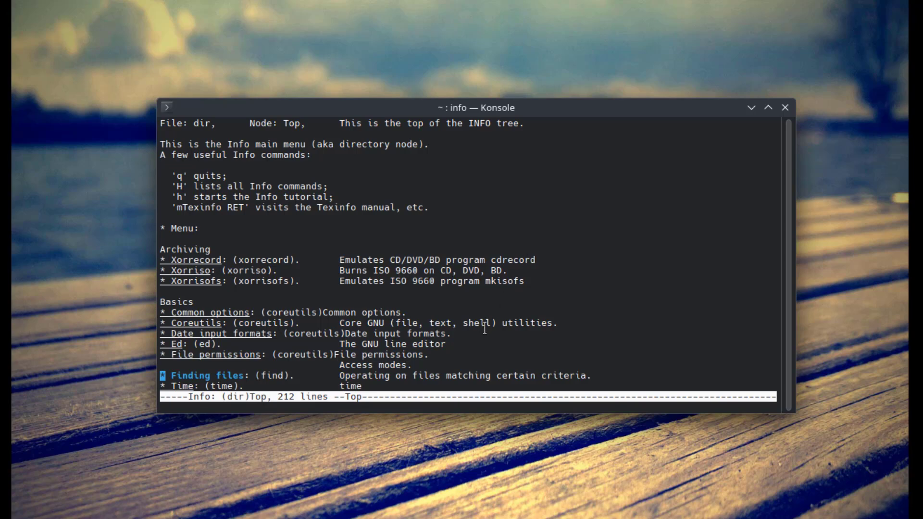
pyautogui.press('Return')
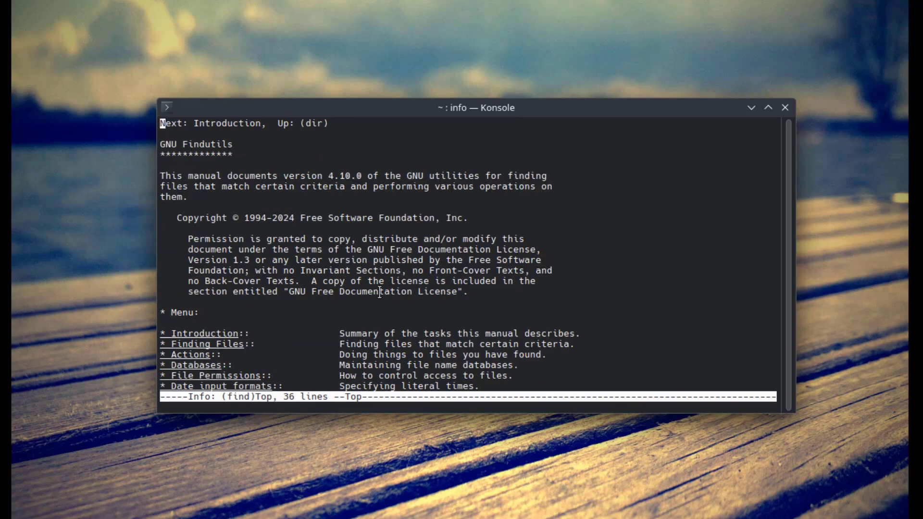
pyautogui.press('Down')
pyautogui.press('Down')
pyautogui.press('Down')
pyautogui.press('Down')
pyautogui.press('Down')
pyautogui.press('Down')
pyautogui.press('Down')
pyautogui.press('Down')
pyautogui.press('Down')
pyautogui.press('pageup')
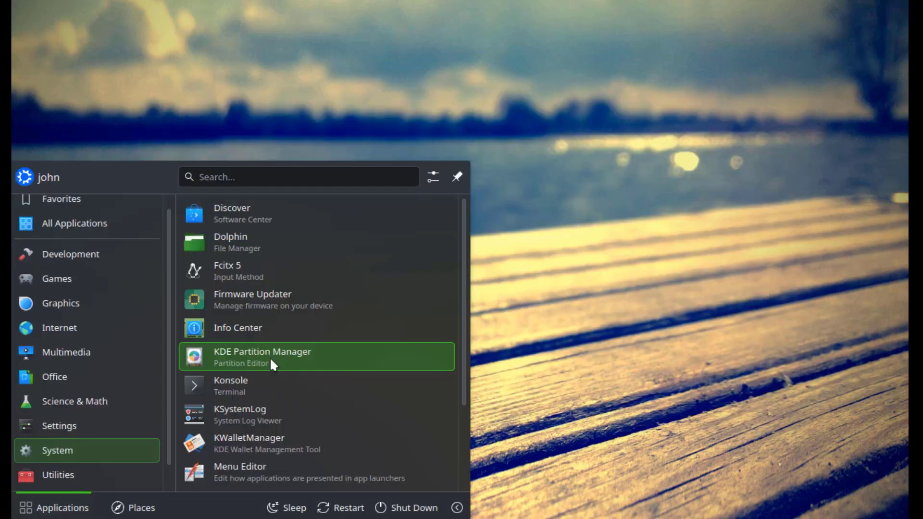
# - Launch KDE Partition Manager and authenticate with the administrator password
pyautogui.click(270, 356)
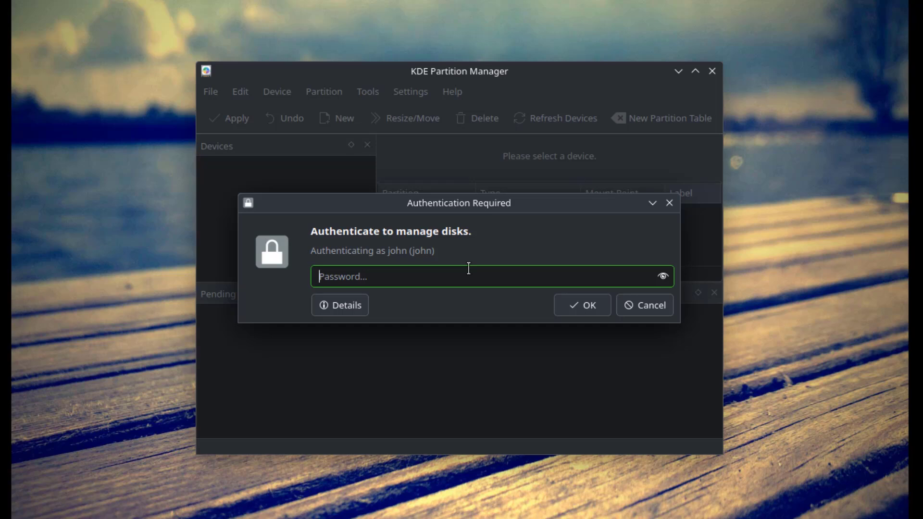
pyautogui.write('••')
pyautogui.press('Return')
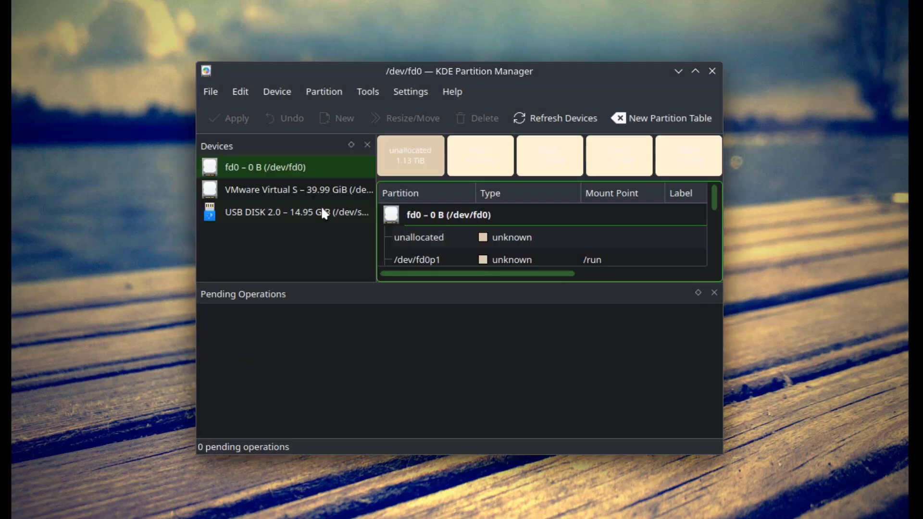
# - View the VMware disk, then the 14.95 GiB USB DISK 2.0 partitions; browse the Device, Partition and Settings menus
pyautogui.click(292, 191)
pyautogui.click(294, 214)
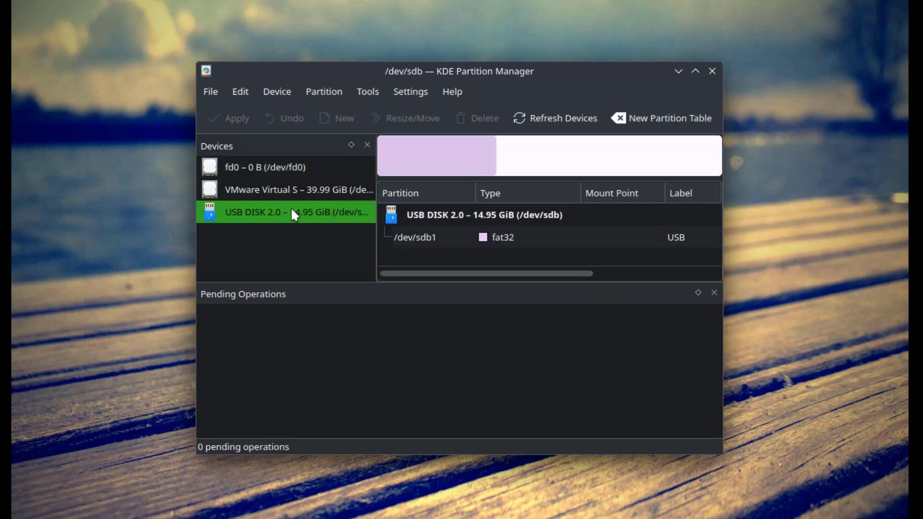
pyautogui.click(215, 91)
pyautogui.moveTo(274, 93)
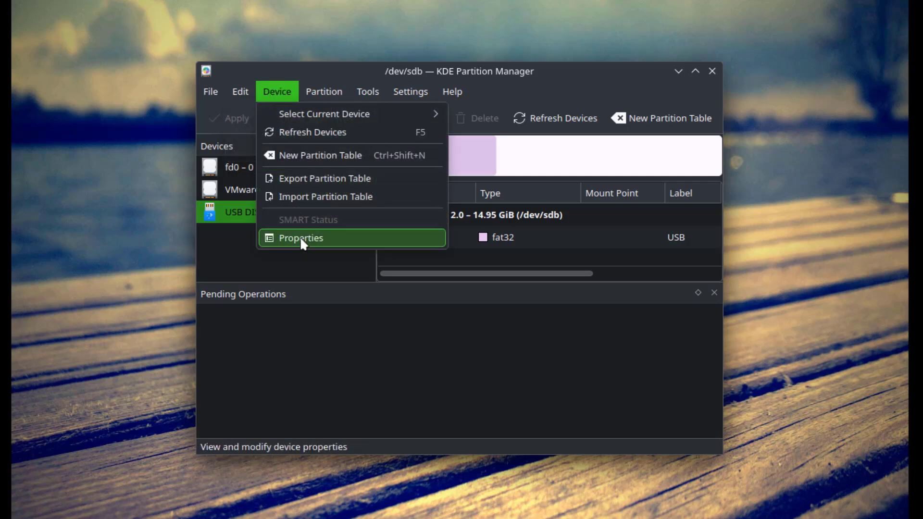
pyautogui.moveTo(323, 96)
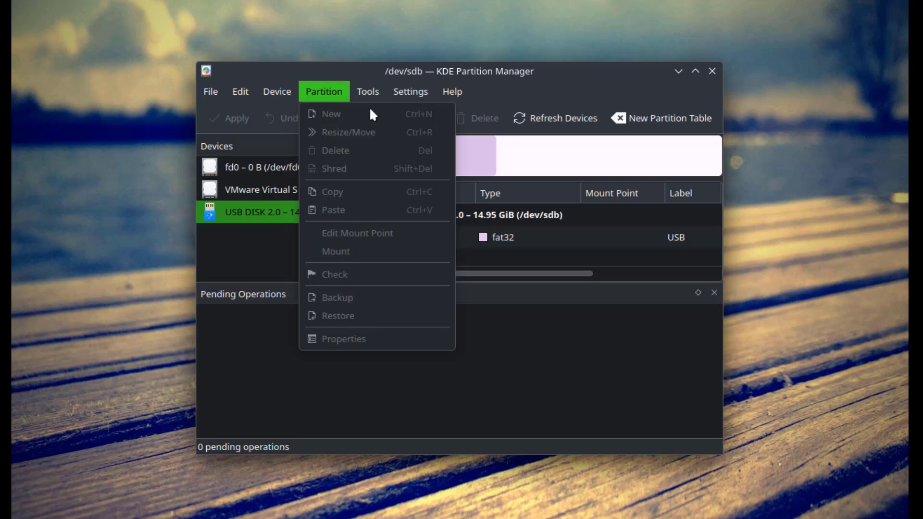
pyautogui.moveTo(398, 95)
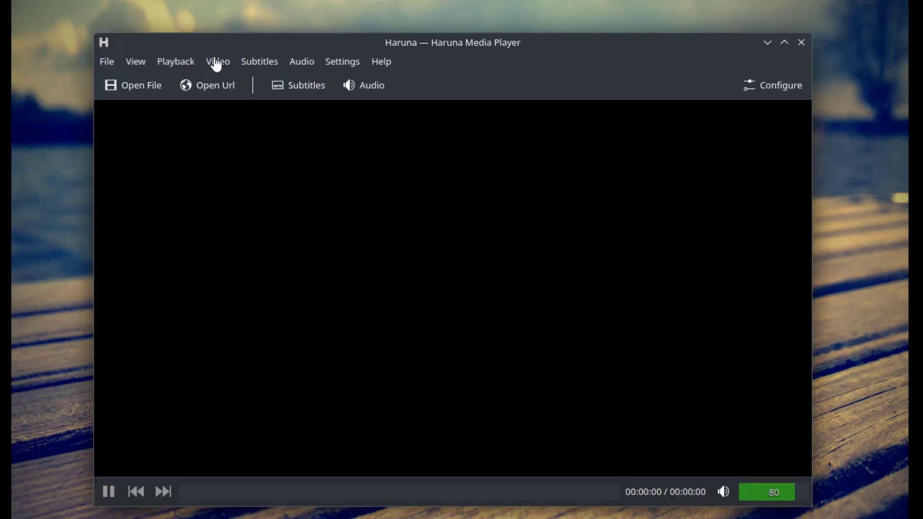
# - Browse Haruna's File, View, Playback, Video, Subtitles, Audio, Settings and Help menus
pyautogui.click(103, 65)
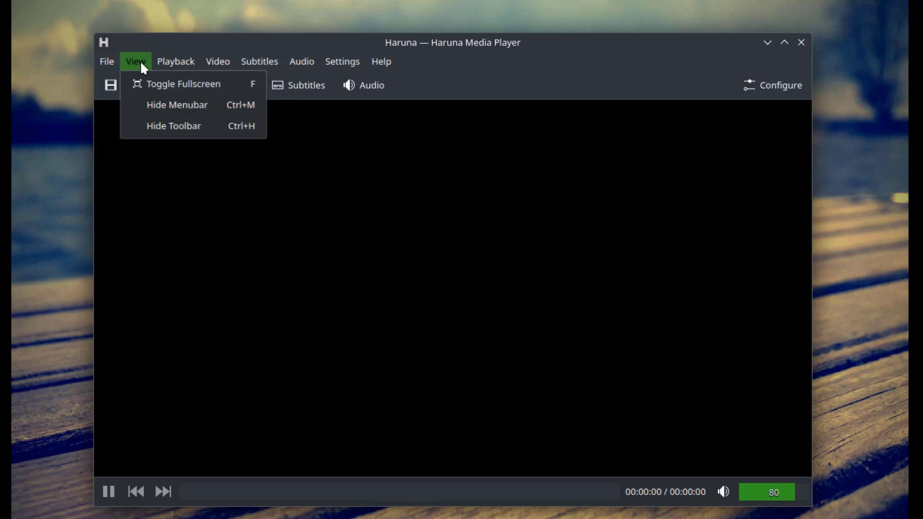
pyautogui.moveTo(173, 63)
pyautogui.moveTo(222, 62)
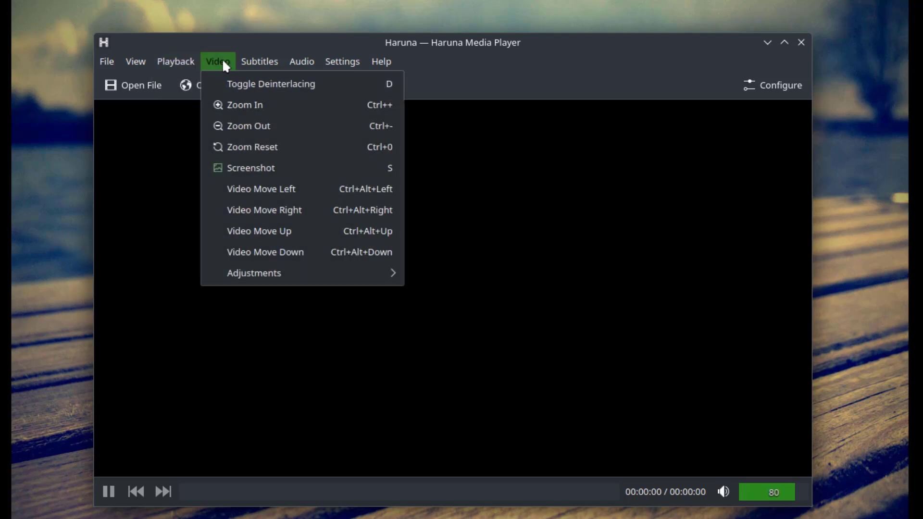
pyautogui.moveTo(254, 63)
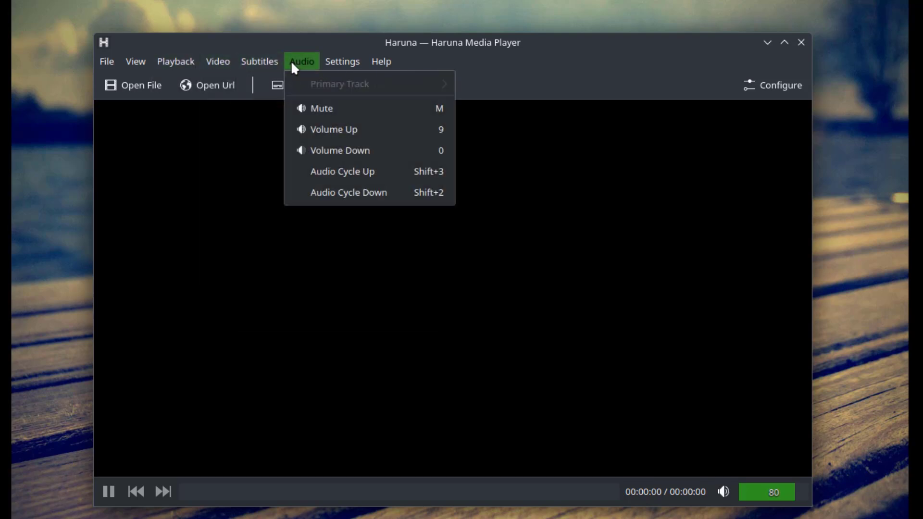
pyautogui.moveTo(340, 65)
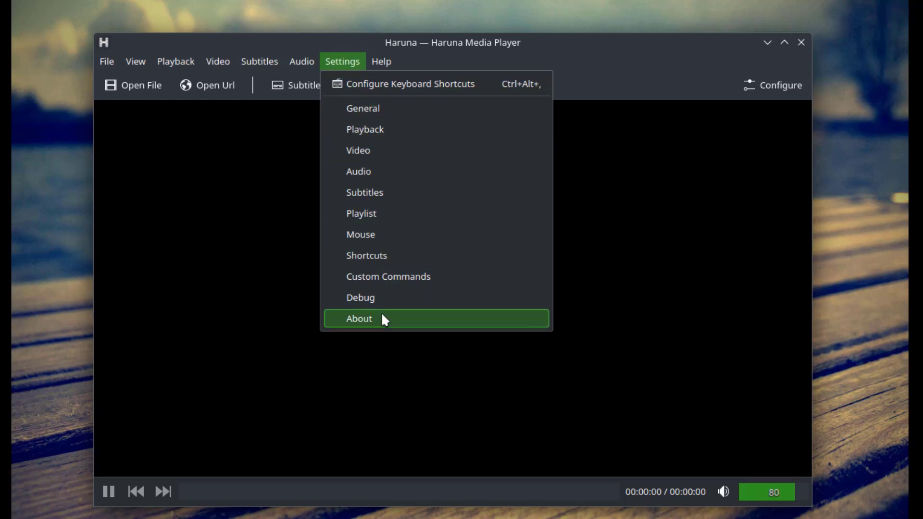
pyautogui.moveTo(395, 62)
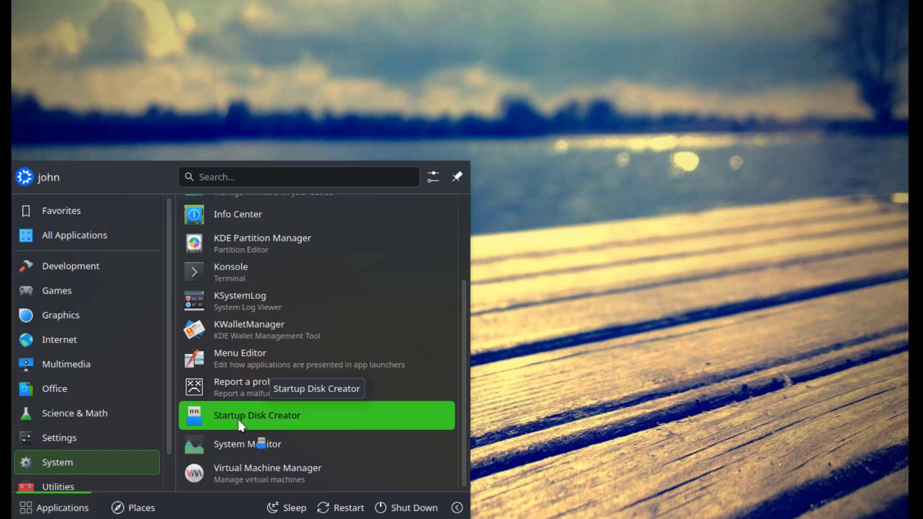
# - Launch Startup Disk Creator, pick the 15.0 GB USB DISK 2.0 as target, and cancel image browsing
pyautogui.click(238, 417)
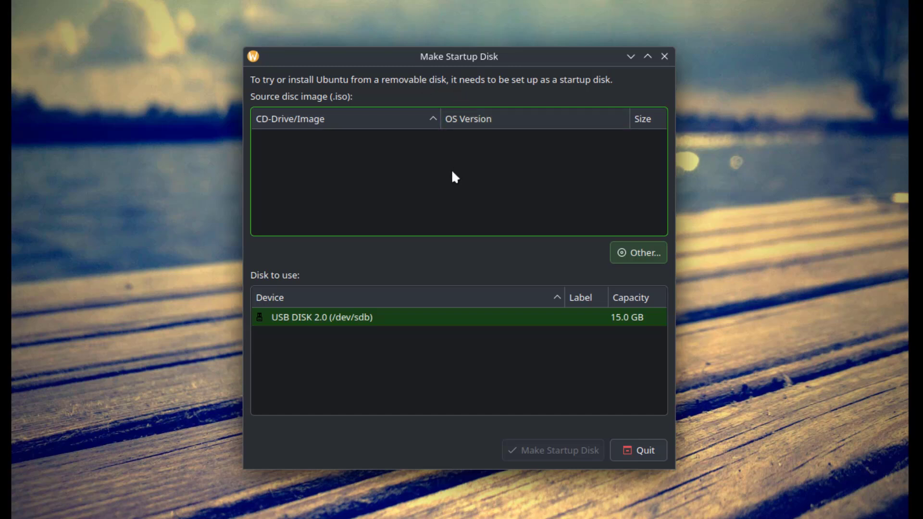
pyautogui.click(335, 316)
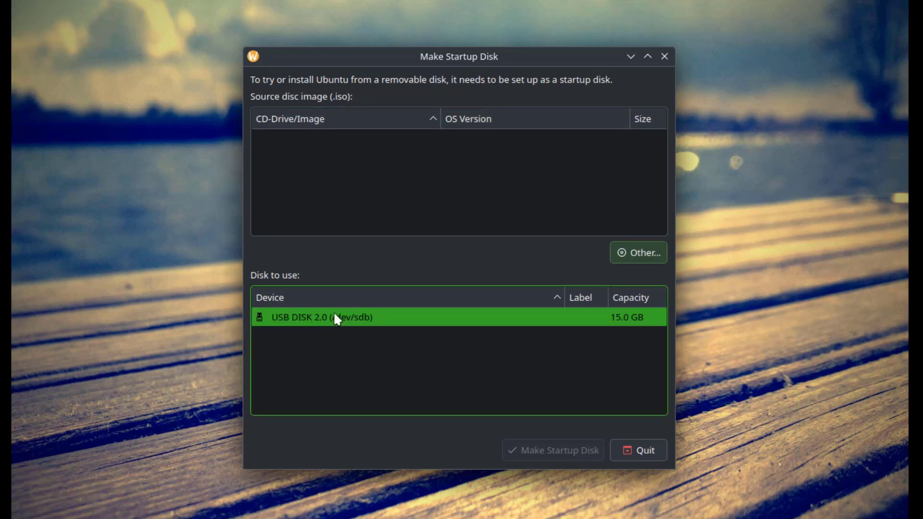
pyautogui.click(627, 248)
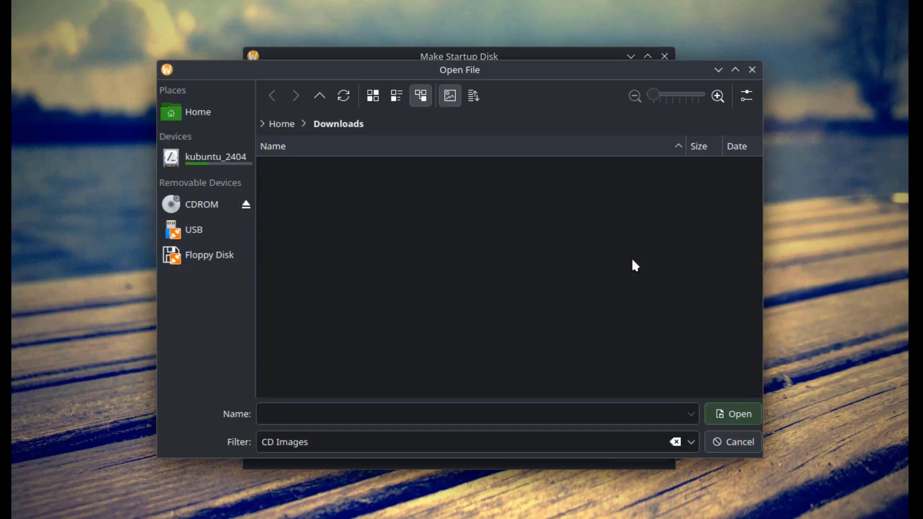
pyautogui.click(751, 70)
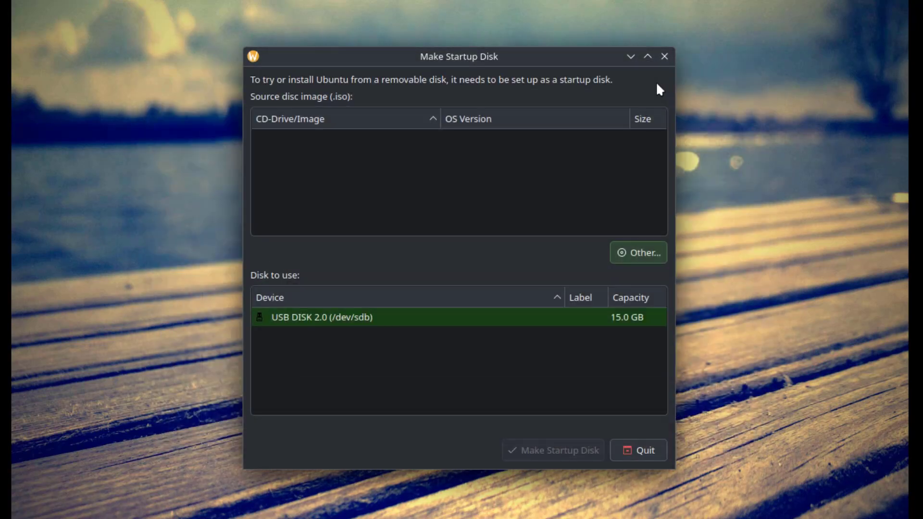
# - Close Startup Disk Creator, launch Remote Viewer, and cancel its empty connection dialog
pyautogui.click(664, 56)
pyautogui.press('super')
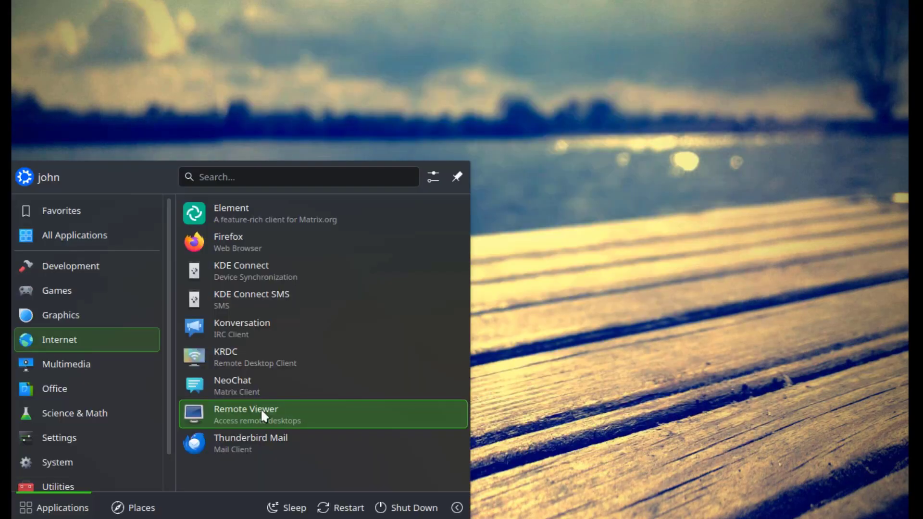
pyautogui.click(264, 410)
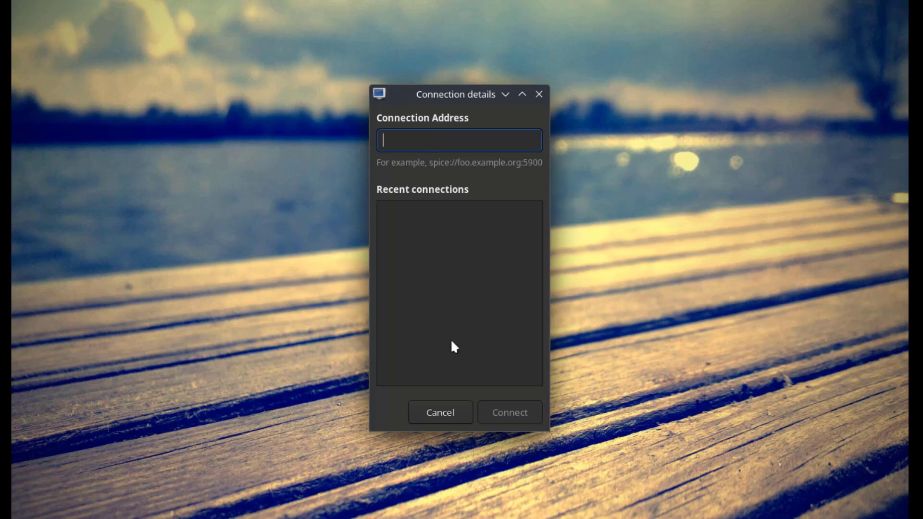
pyautogui.click(440, 413)
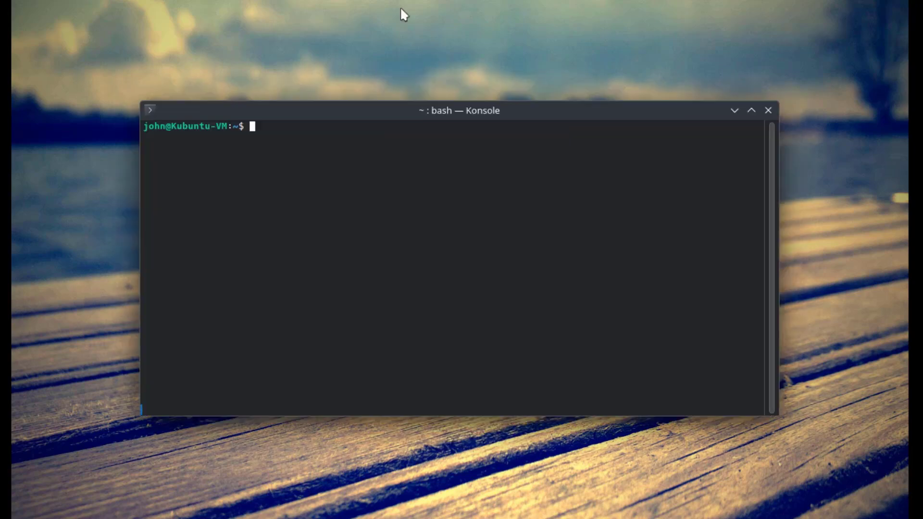
# - Refresh package lists with sudo apt update, try nano, and check whether vlc exists
pyautogui.write('sudo apt update')
pyautogui.press('Return')
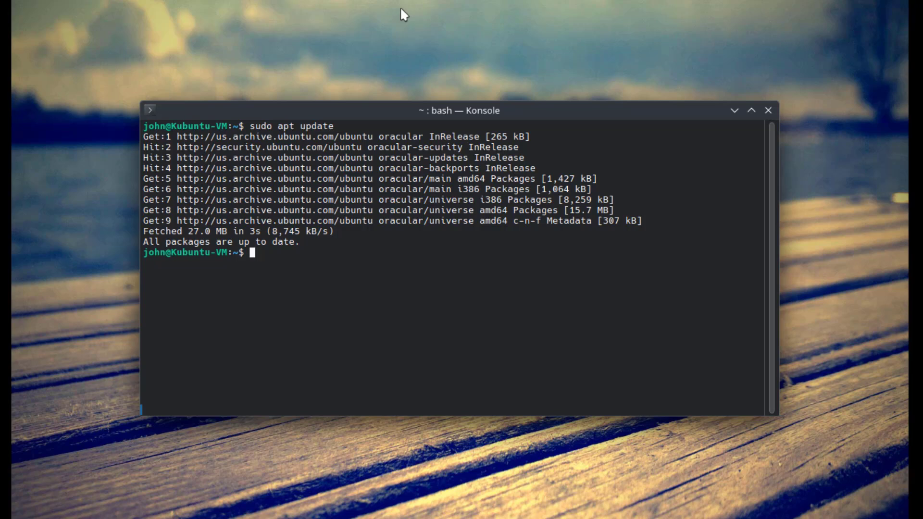
pyautogui.write('nano')
pyautogui.press('Return')
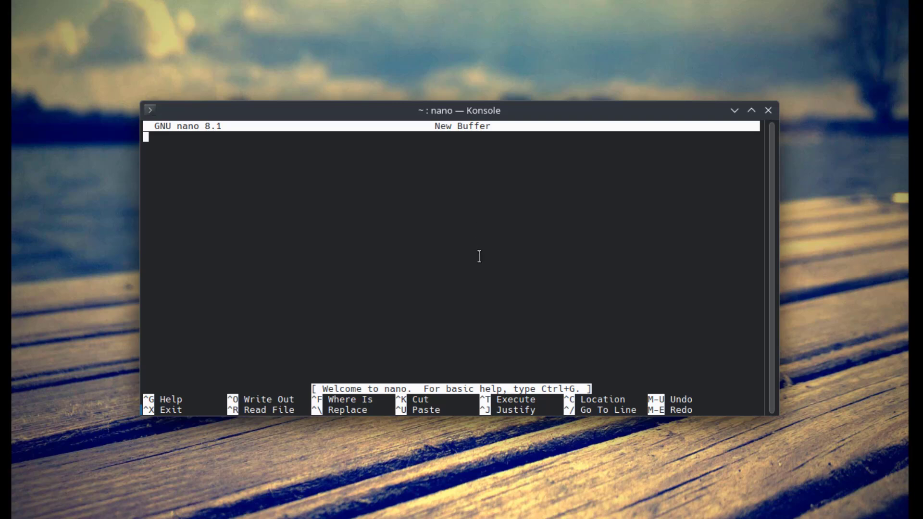
pyautogui.hotkey('ctrl', 'x')
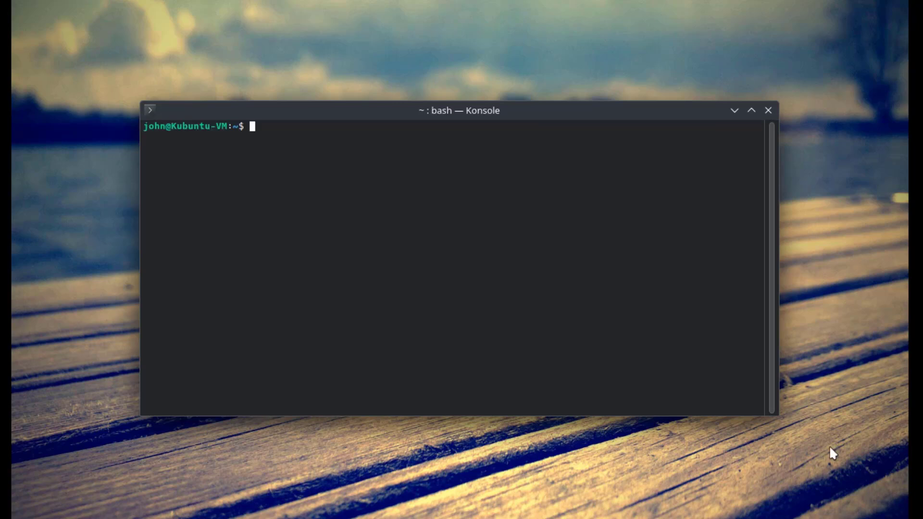
pyautogui.write('vlc')
pyautogui.press('Return')
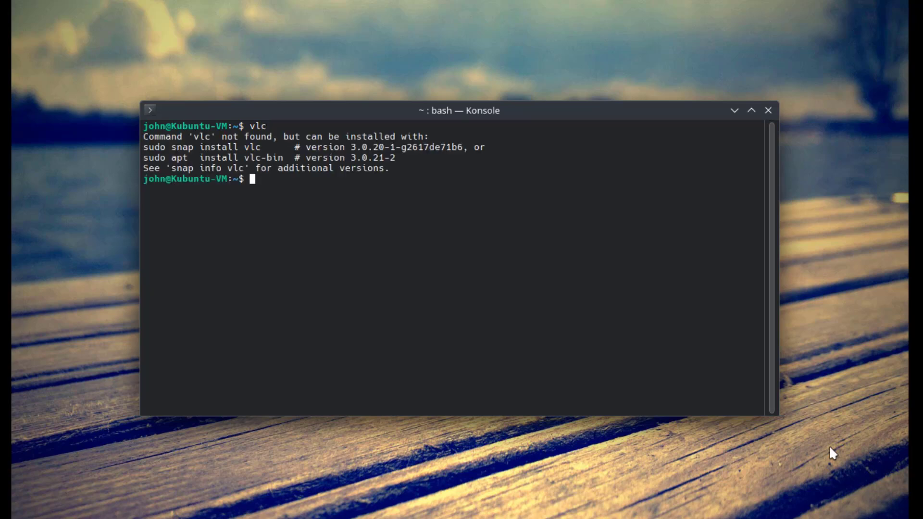
# - Install VLC with sudo apt install vlc, launch it, accept the privacy policy, and close it
pyautogui.write('sudo apt install vlc')
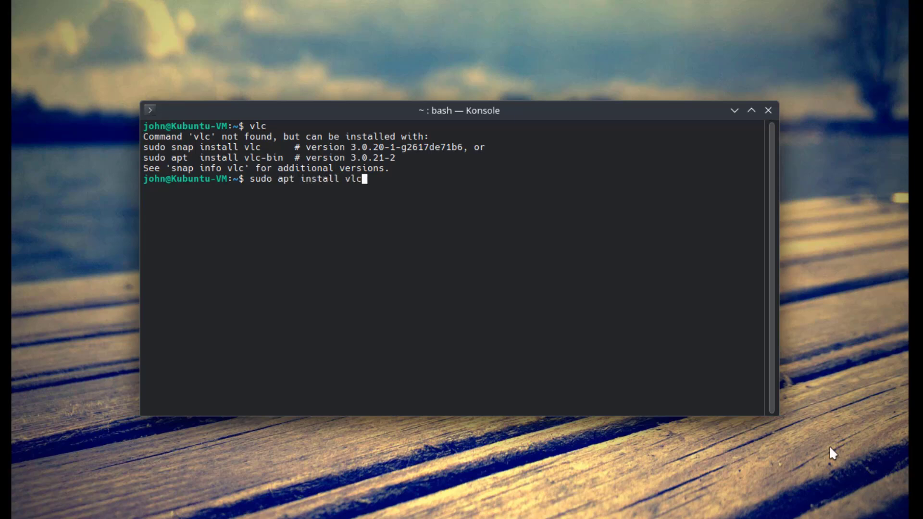
pyautogui.press('Return')
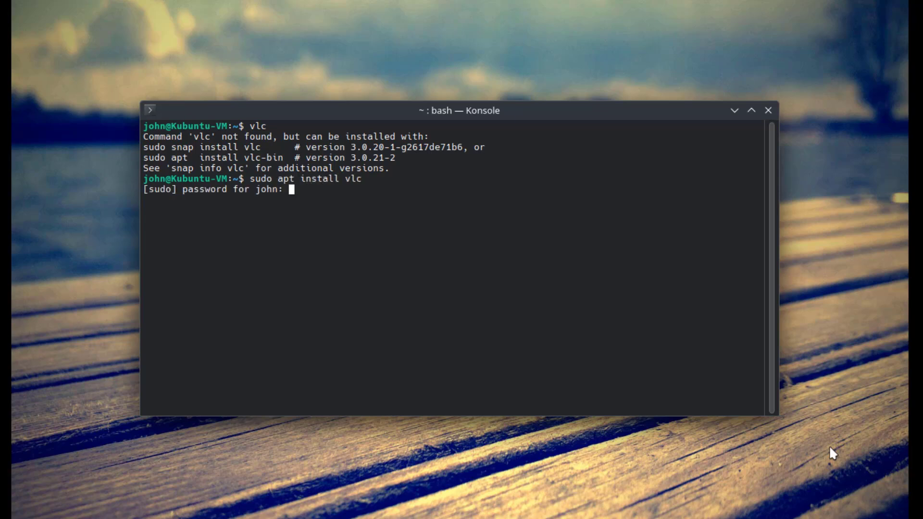
pyautogui.press('Return')
pyautogui.write('y')
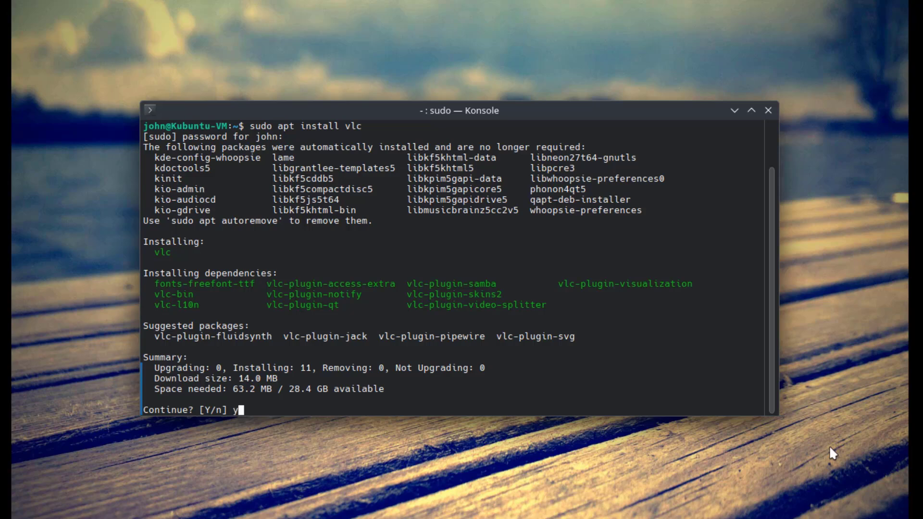
pyautogui.press('Return')
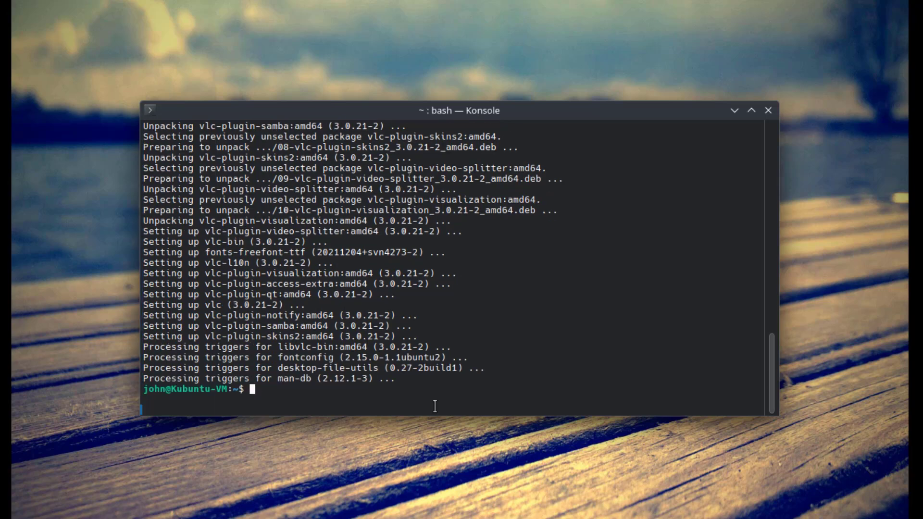
pyautogui.write('vlc')
pyautogui.press('Return')
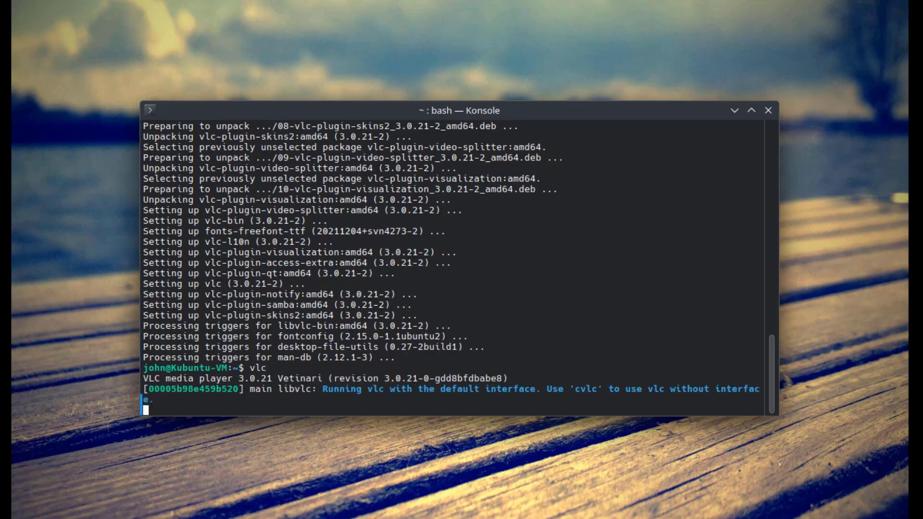
pyautogui.click(567, 389)
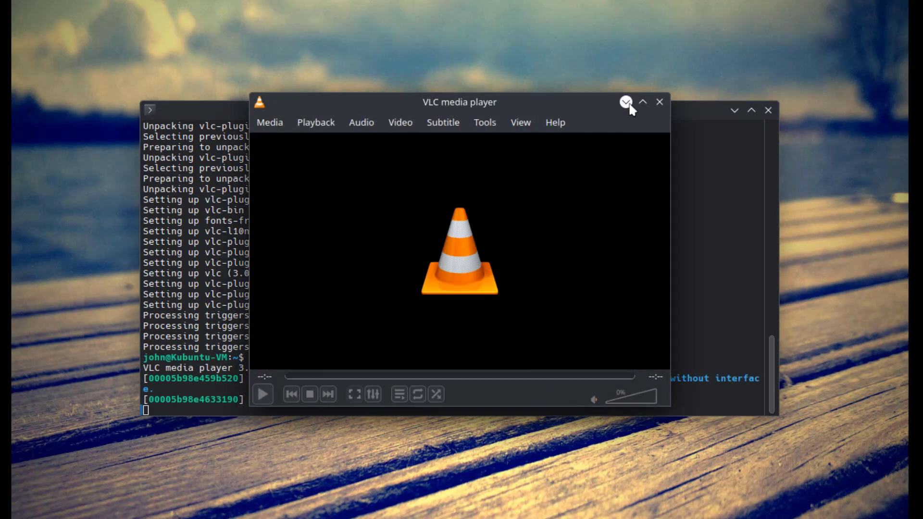
pyautogui.click(659, 102)
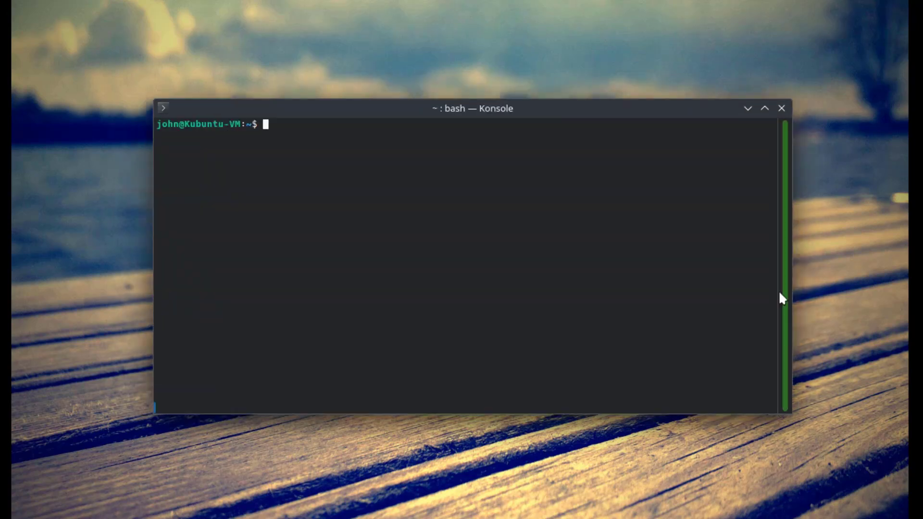
pyautogui.write('sudo apt --insta')
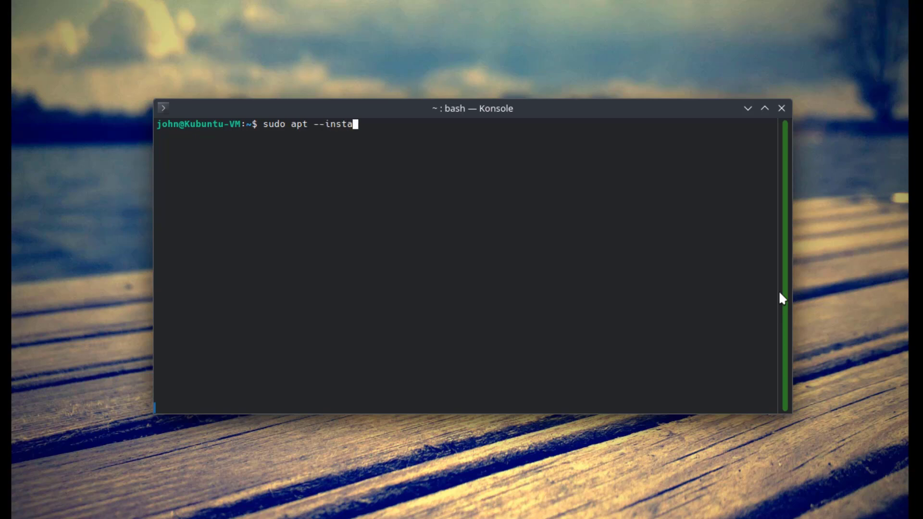
pyautogui.write('lled list')
pyautogui.press('Return')
pyautogui.press('Return')
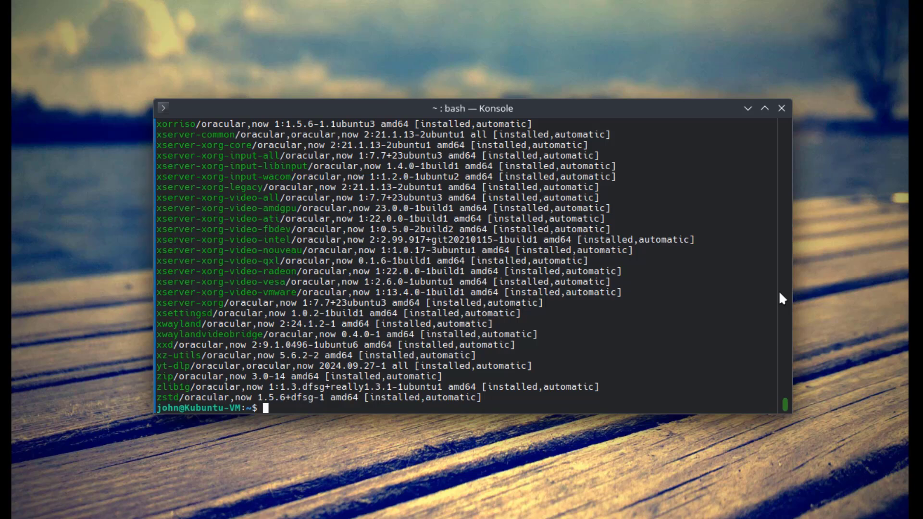
pyautogui.scroll(15, 622, 308)
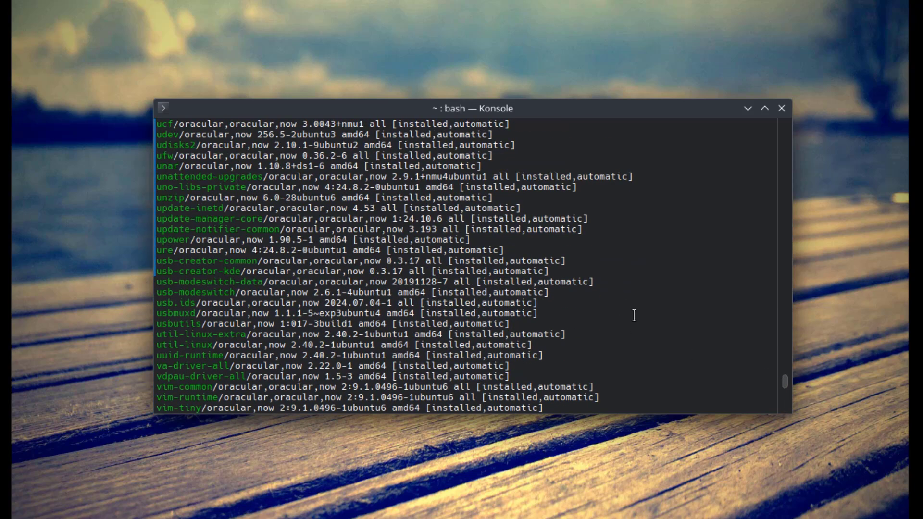
pyautogui.scroll(20, 634, 315)
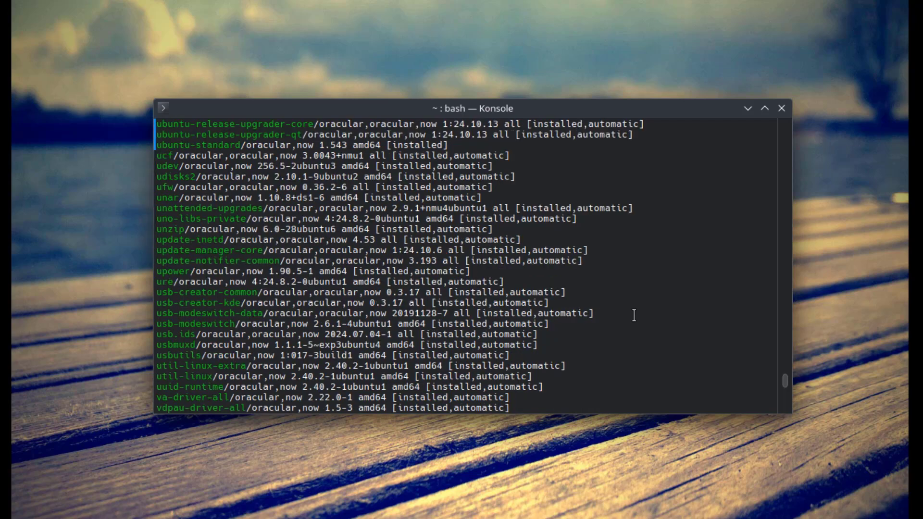
pyautogui.hotkey('ctrl', 'shift', 'k')
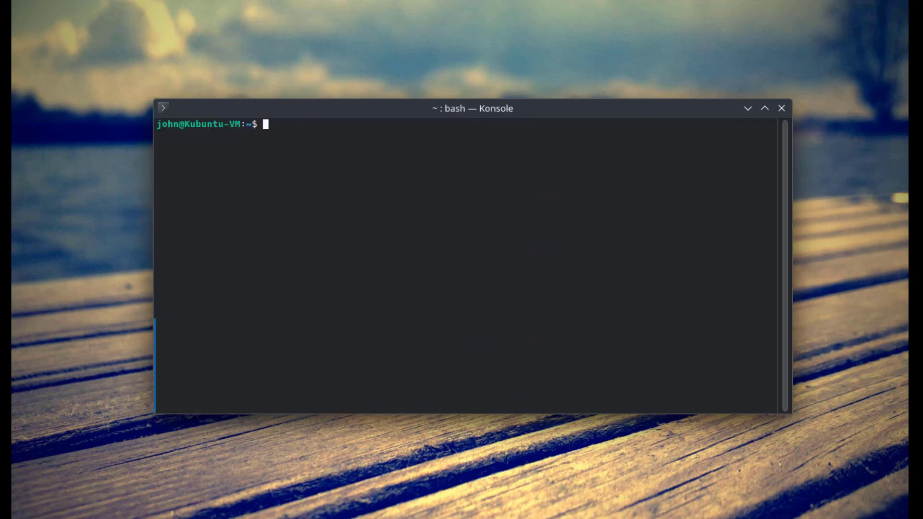
# - Install Inkscape with sudo apt install inkscape, confirming with y
pyautogui.write('sudo apt insta')
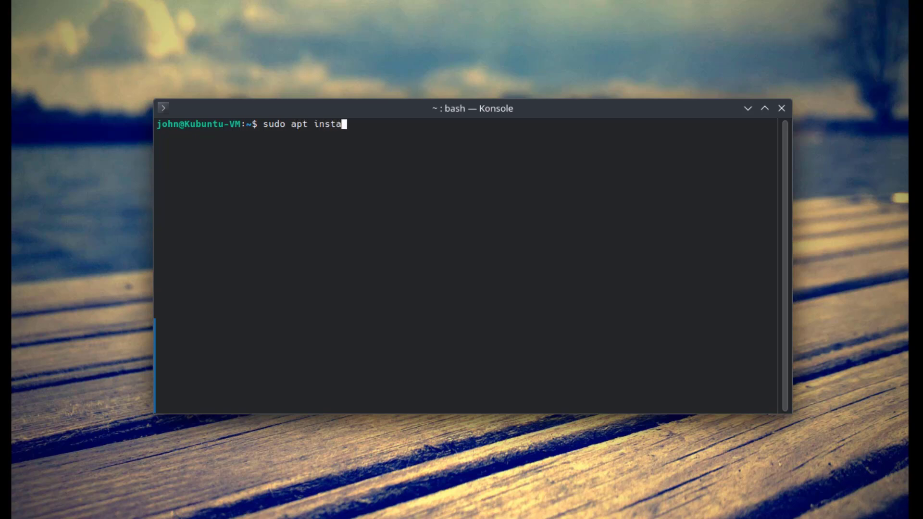
pyautogui.write('ll inkscape')
pyautogui.press('Return')
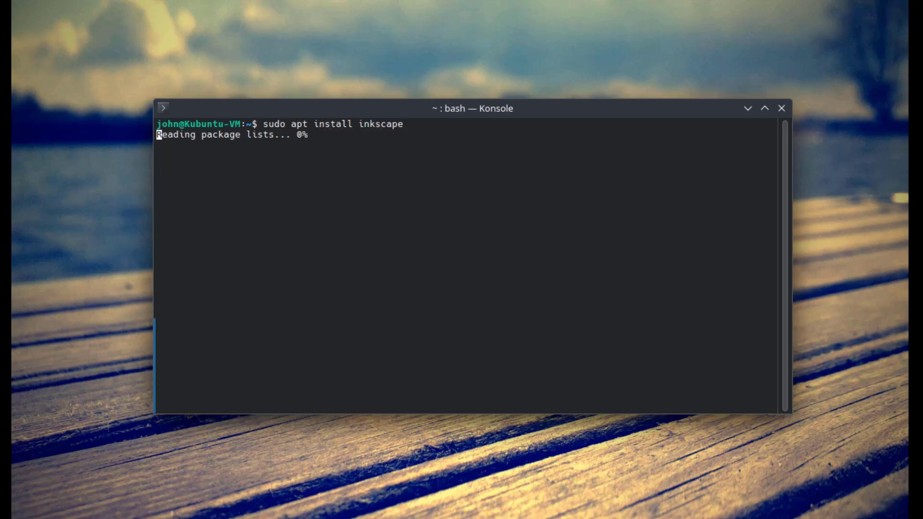
pyautogui.write('y')
pyautogui.press('Return')
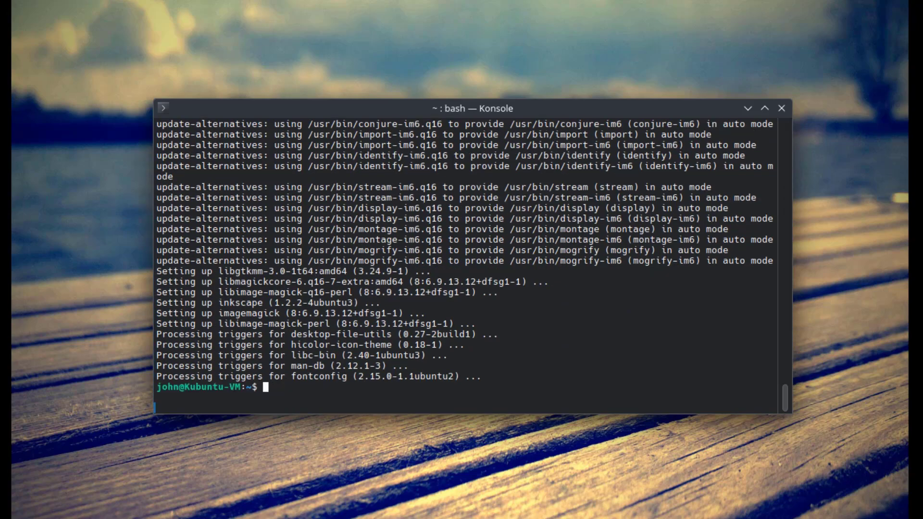
# - Launch Inkscape, browse its Welcome pages, and close the welcome dialog
pyautogui.write('inkscape')
pyautogui.press('Return')
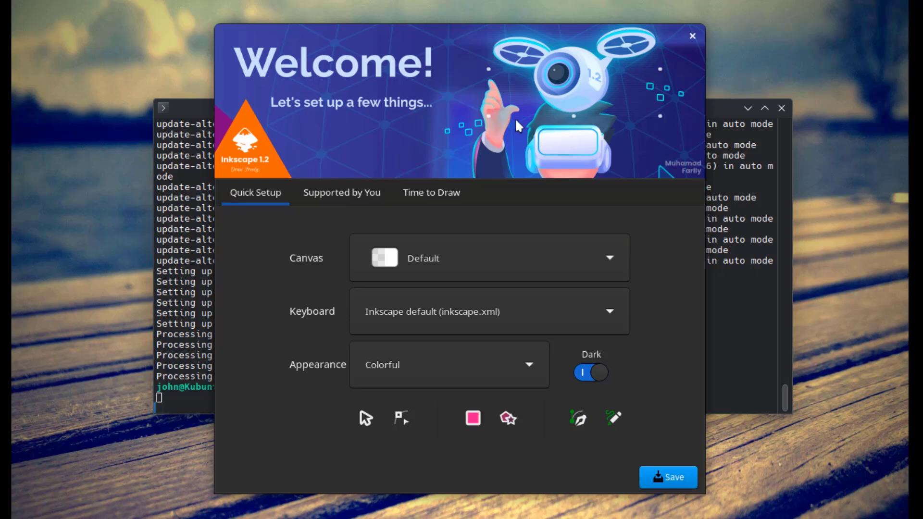
pyautogui.click(342, 192)
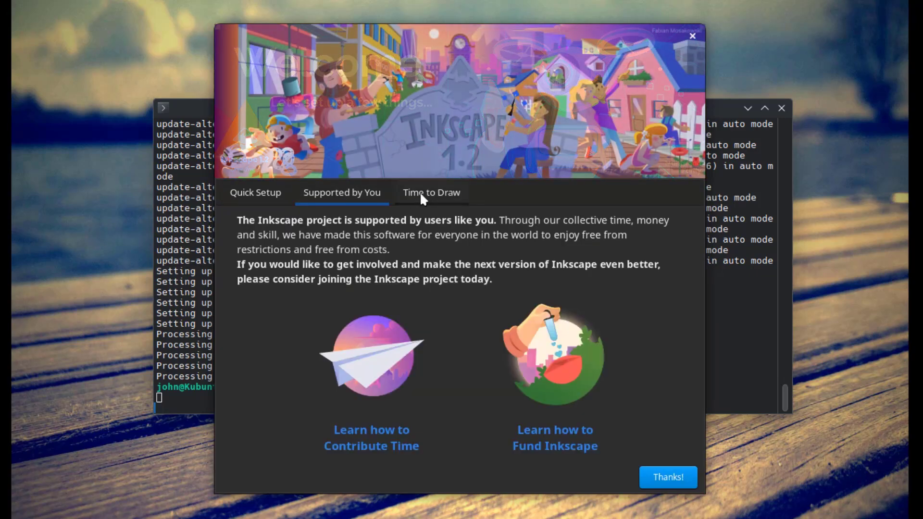
pyautogui.click(422, 192)
pyautogui.click(264, 194)
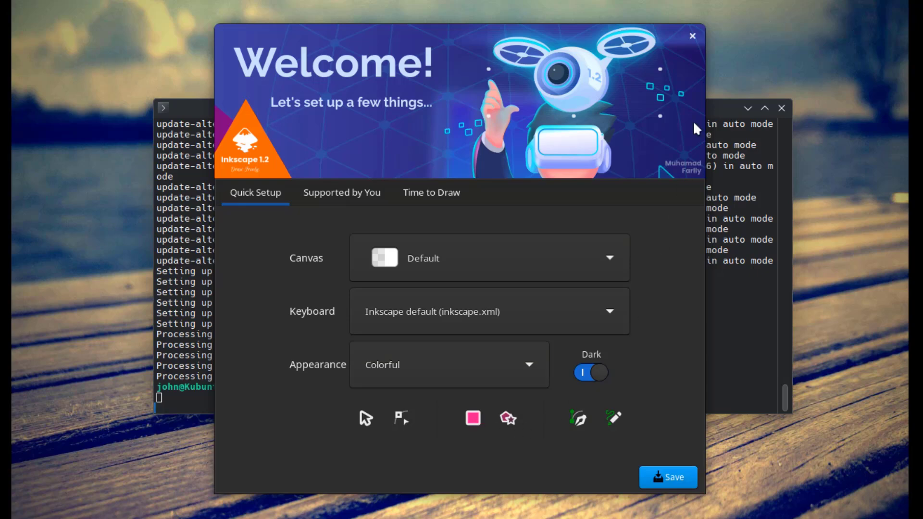
pyautogui.click(692, 36)
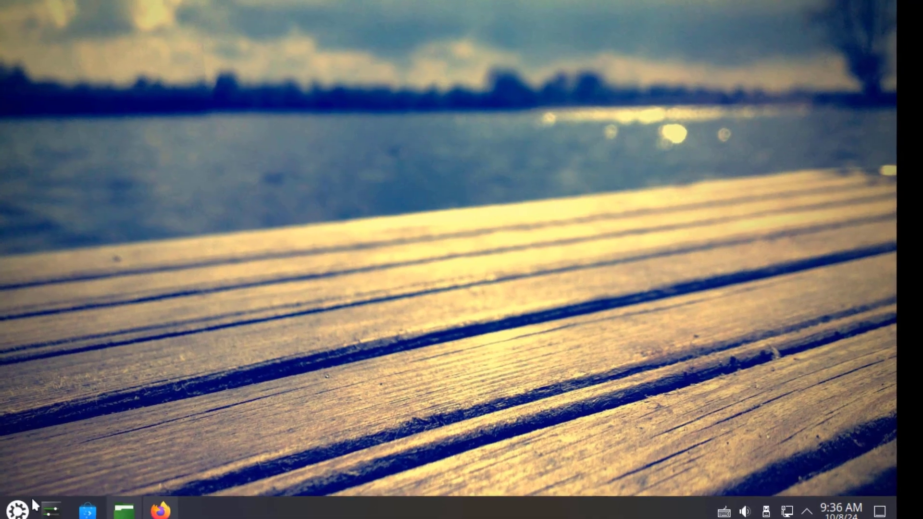
# - In System Settings' Window Management, add virtual desktops until there are six
pyautogui.click(55, 512)
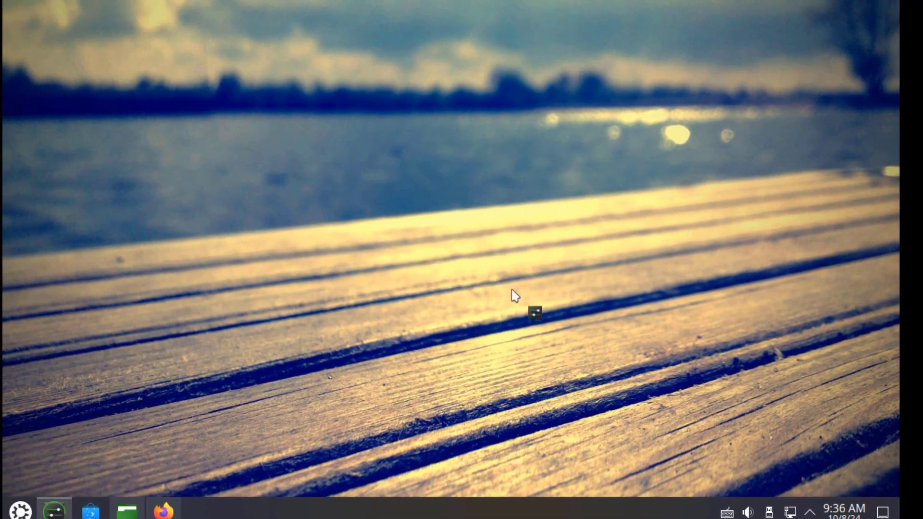
pyautogui.scroll(-3, 147, 331)
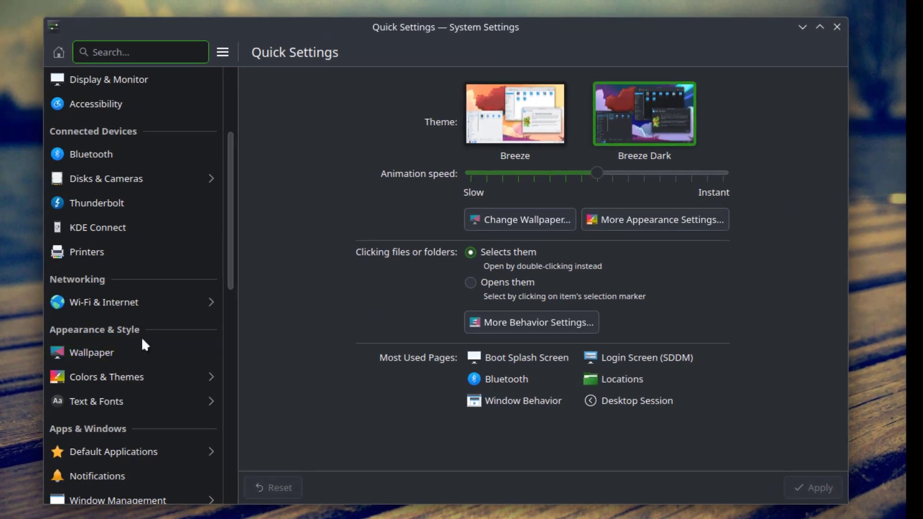
pyautogui.scroll(-1, 141, 326)
pyautogui.scroll(-3, 124, 336)
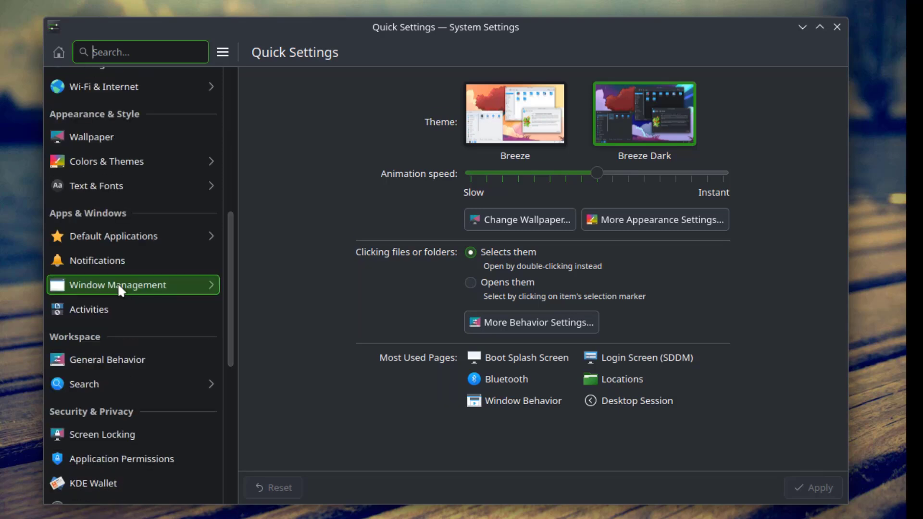
pyautogui.click(118, 285)
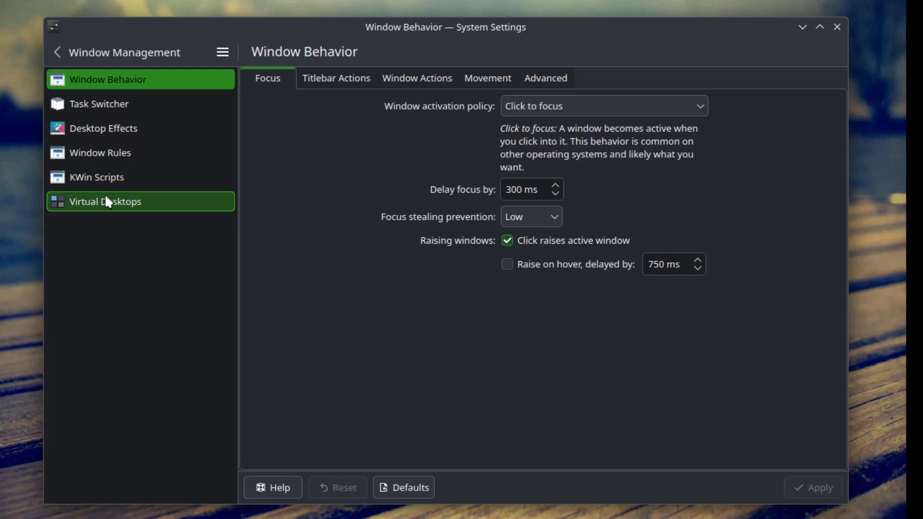
pyautogui.click(133, 204)
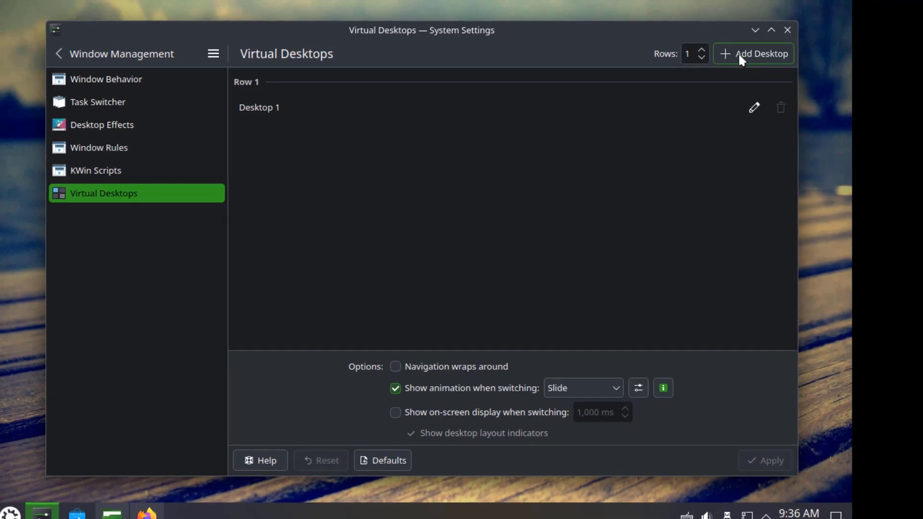
pyautogui.click(738, 53)
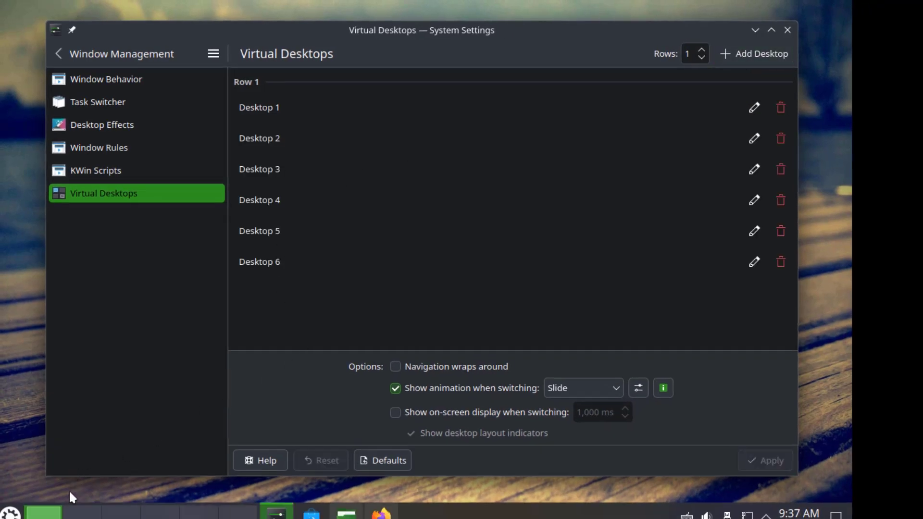
# - Enable the Cube effect under Desktop Effects and apply it
pyautogui.click(117, 124)
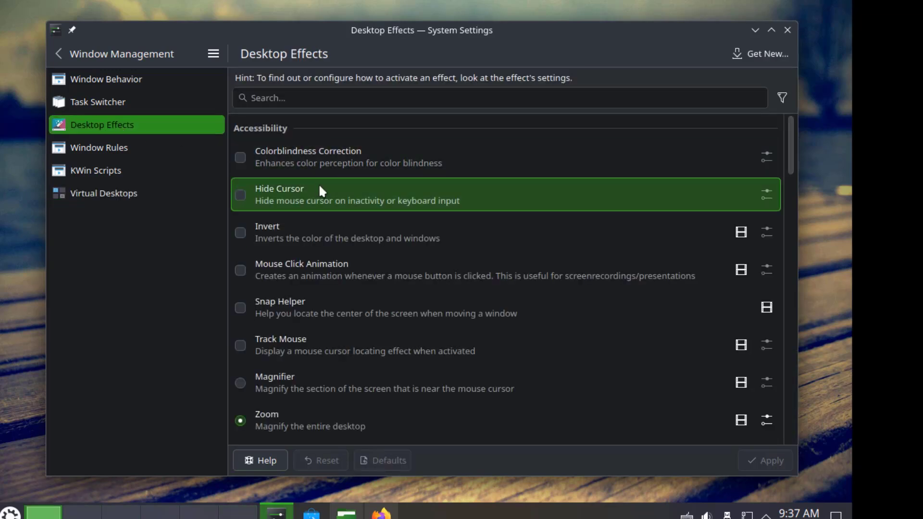
pyautogui.scroll(-15, 392, 245)
pyautogui.scroll(-10, 394, 247)
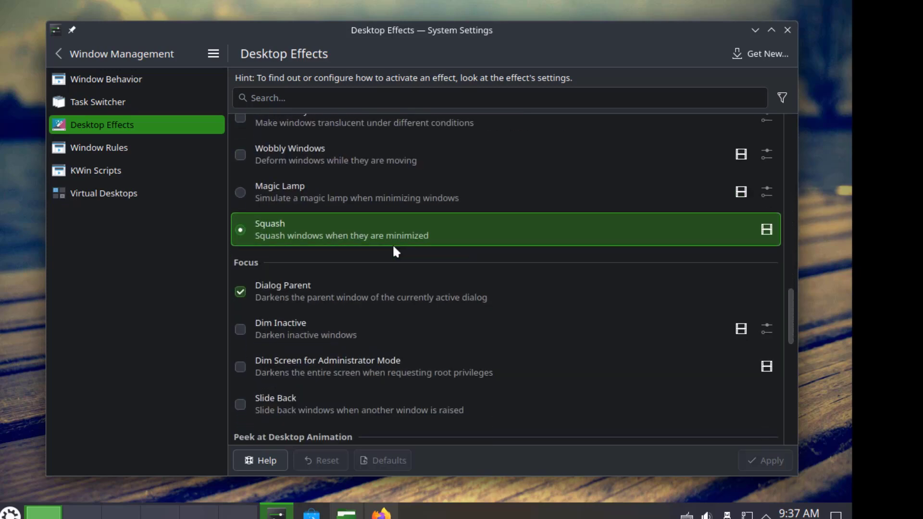
pyautogui.scroll(-3, 392, 247)
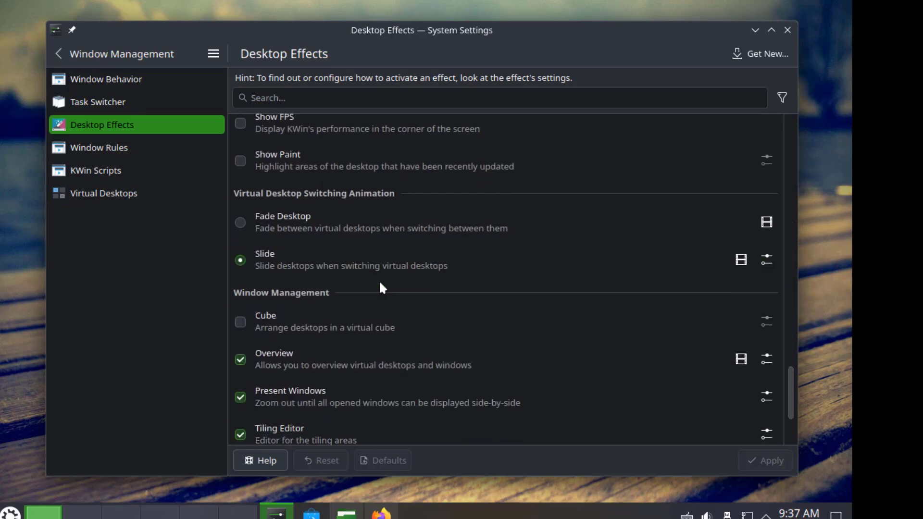
pyautogui.scroll(-1, 379, 280)
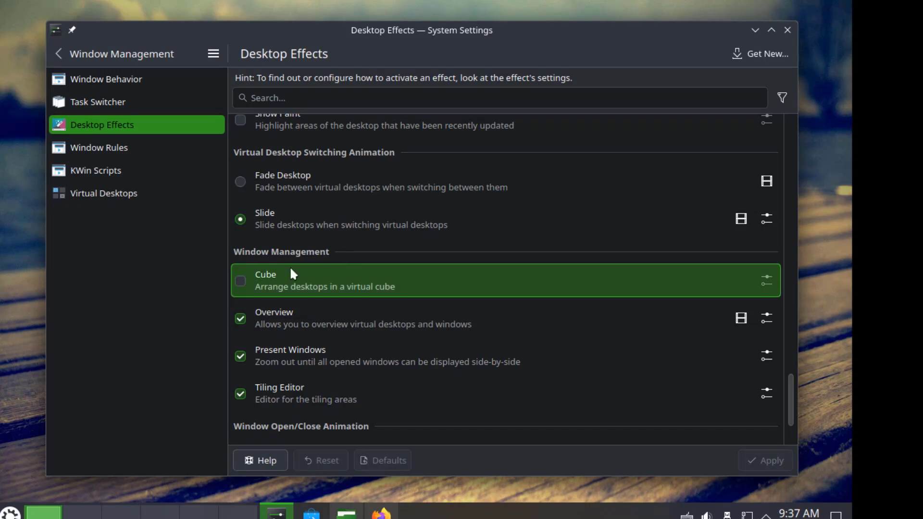
pyautogui.click(241, 281)
pyautogui.click(764, 460)
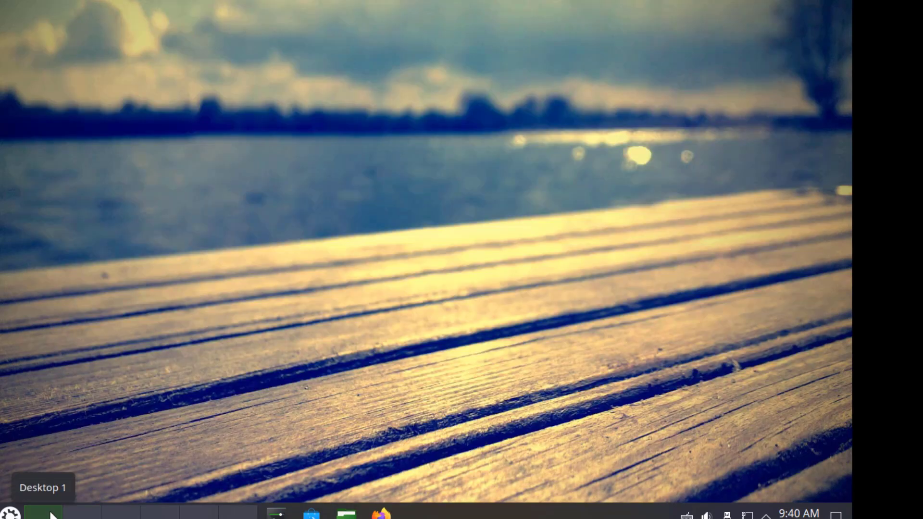
# - Open Firefox on desktop 1, System Settings on desktop 2, and Dolphin on desktop 3
pyautogui.click(389, 513)
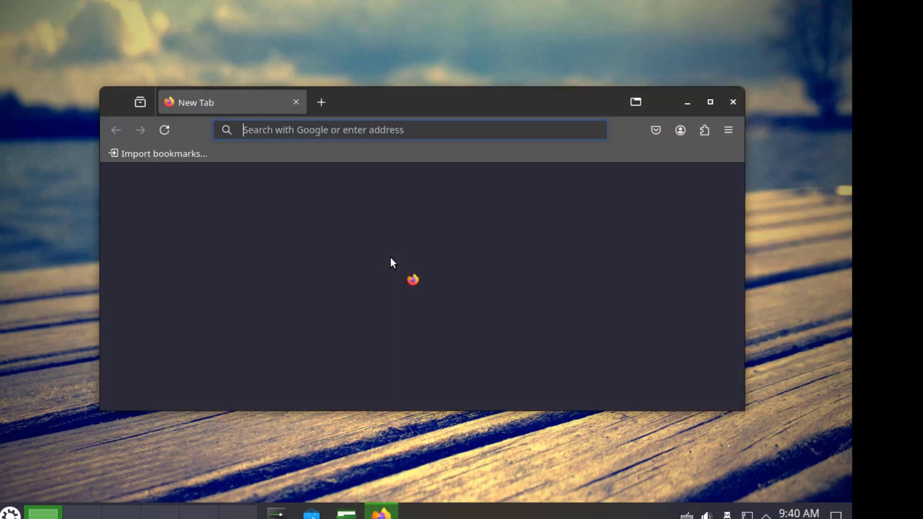
pyautogui.click(82, 512)
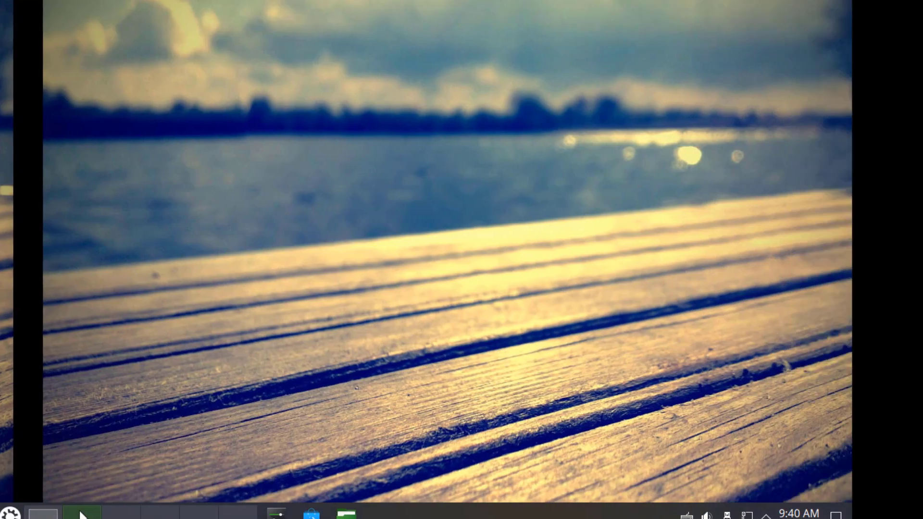
pyautogui.click(276, 514)
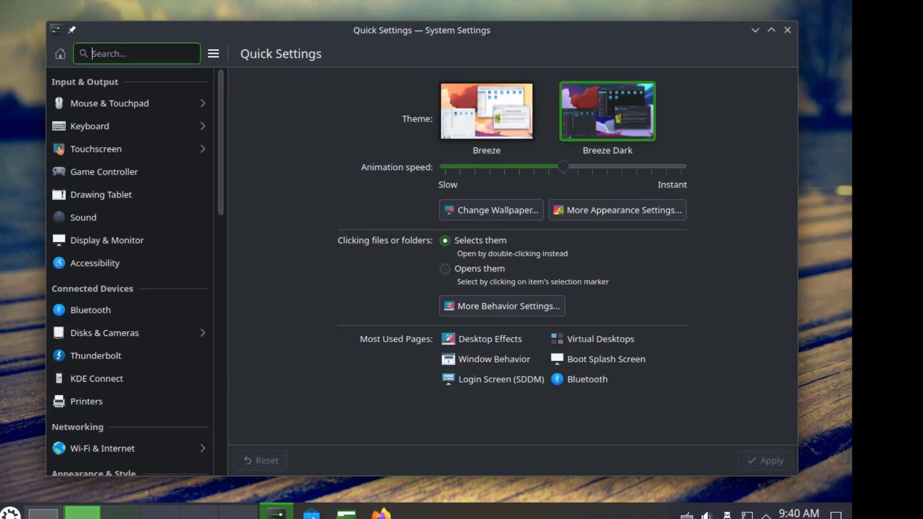
pyautogui.hotkey('ctrl', 'F3')
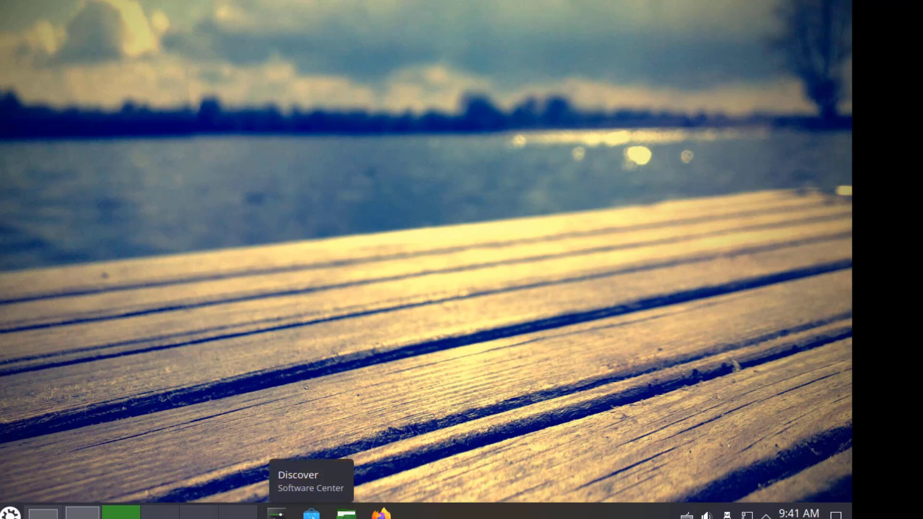
pyautogui.click(345, 514)
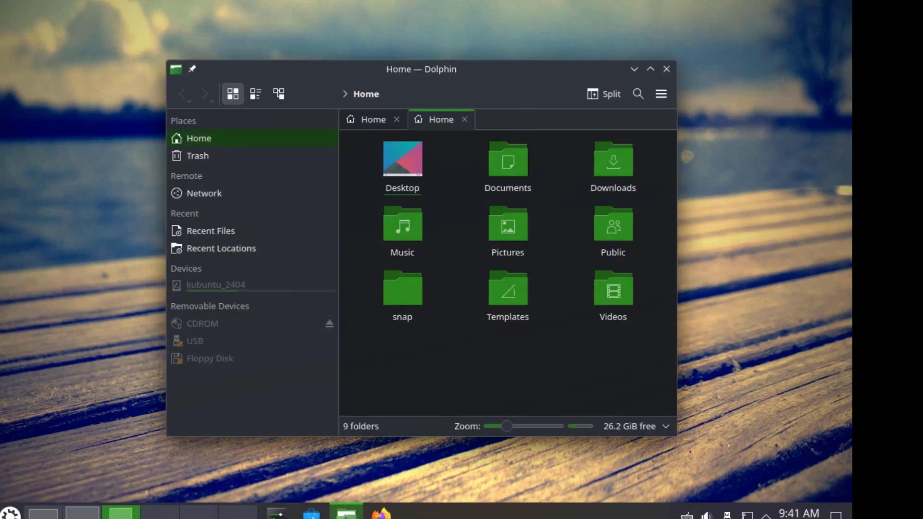
pyautogui.moveTo(350, 503)
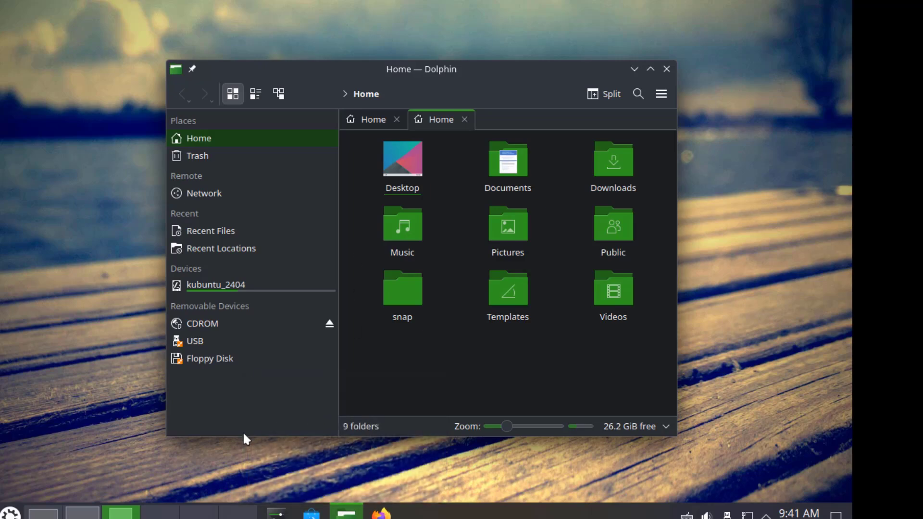
# - Open Discover on desktop 4 and show the desktops as a 3D cube with Super+C
pyautogui.hotkey('ctrl', 'F4')
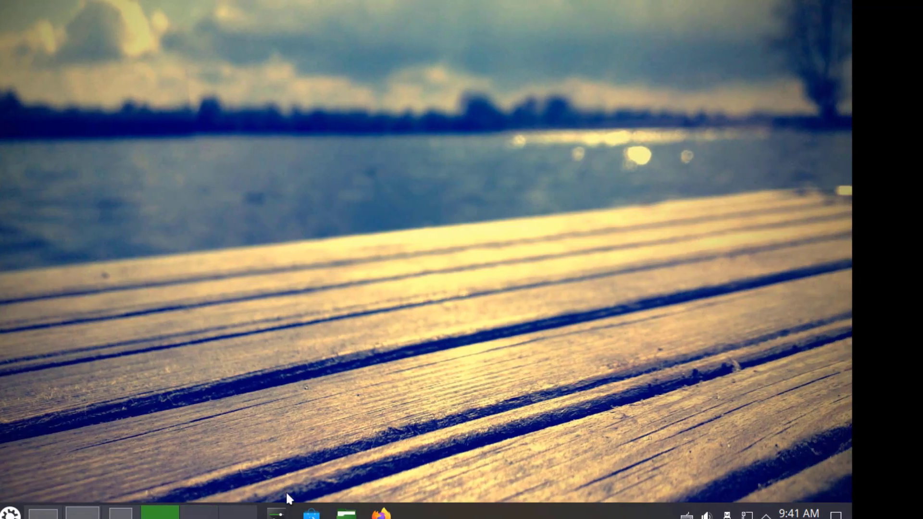
pyautogui.click(312, 513)
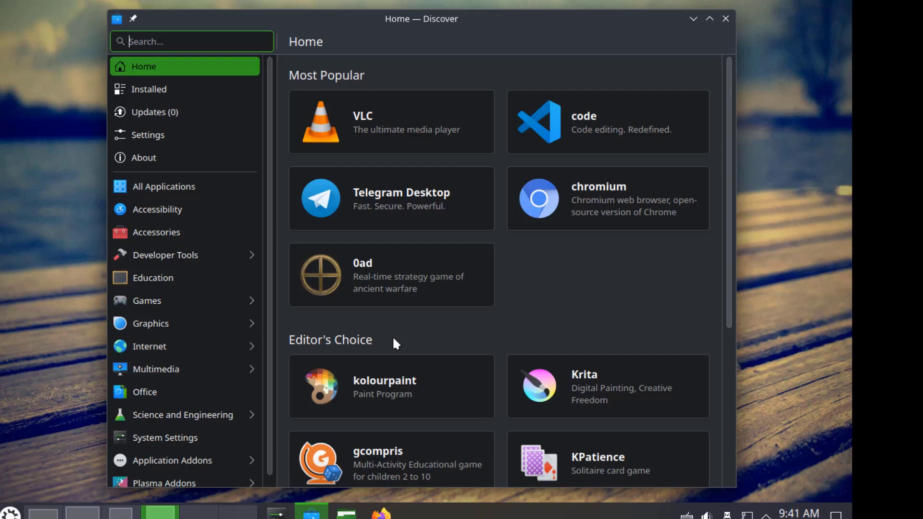
pyautogui.press('super+c')
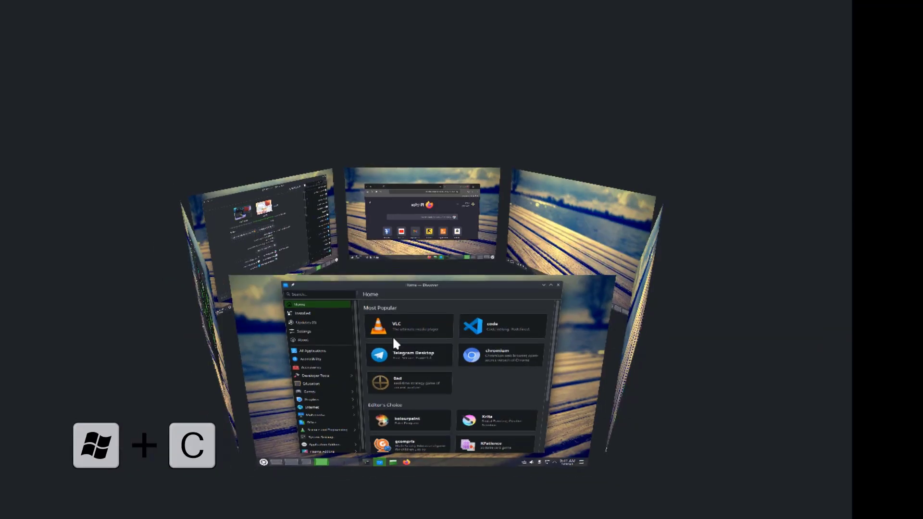
pyautogui.moveTo(403, 372); pyautogui.dragTo(837, 286)
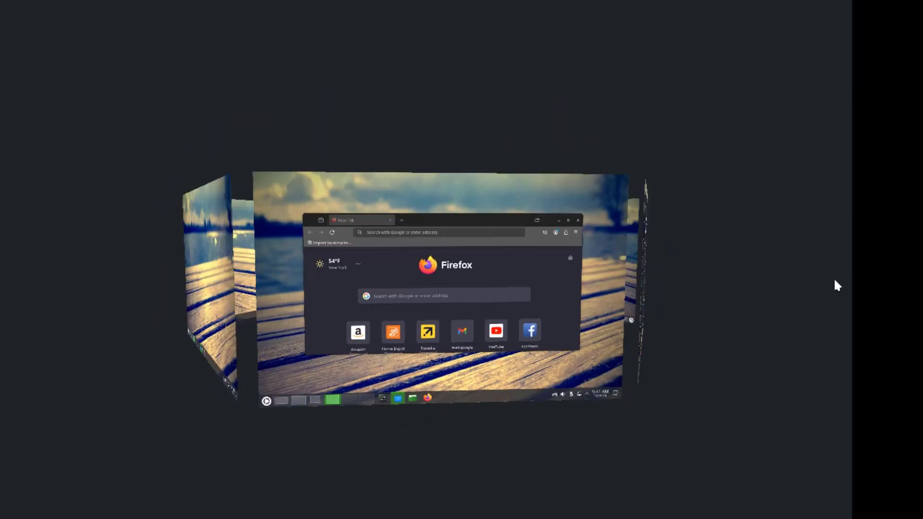
pyautogui.moveTo(414, 302); pyautogui.dragTo(820, 298)
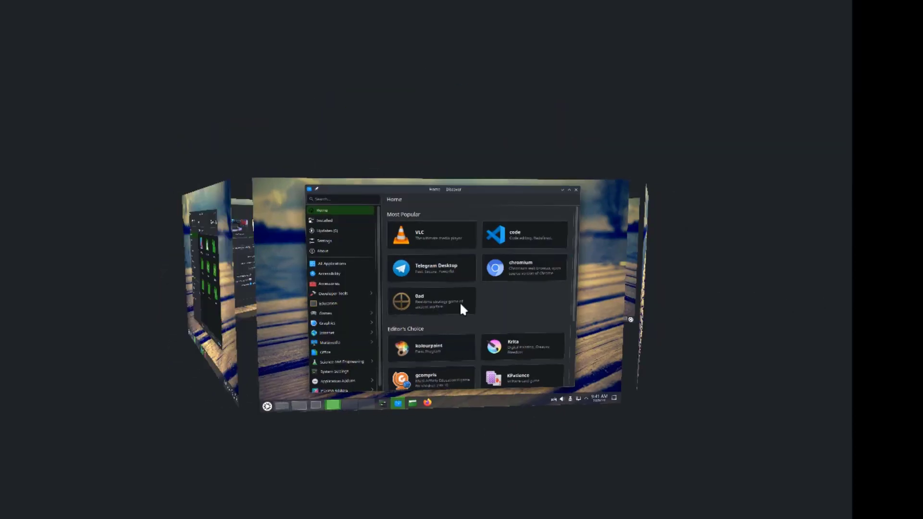
pyautogui.moveTo(460, 307); pyautogui.dragTo(670, 332)
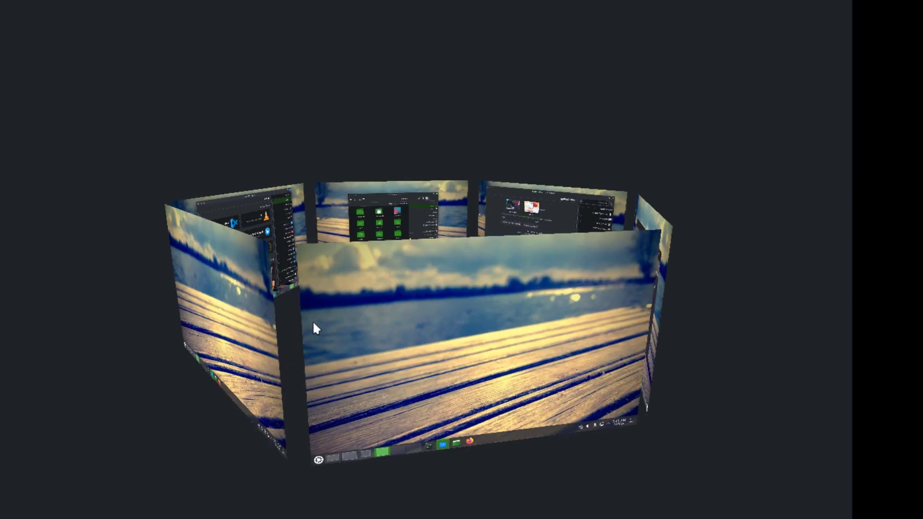
pyautogui.moveTo(313, 325); pyautogui.dragTo(800, 309)
pyautogui.moveTo(272, 247); pyautogui.dragTo(725, 201)
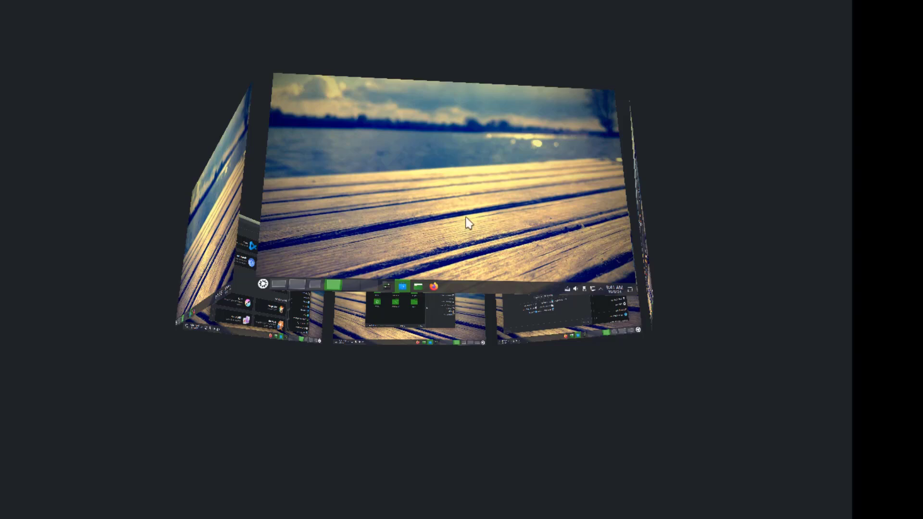
# - Spin the cube past the Discover desktop, exit the cube, and minimize the Discover window
pyautogui.moveTo(468, 223); pyautogui.dragTo(842, 310)
pyautogui.moveTo(412, 323); pyautogui.dragTo(527, 115)
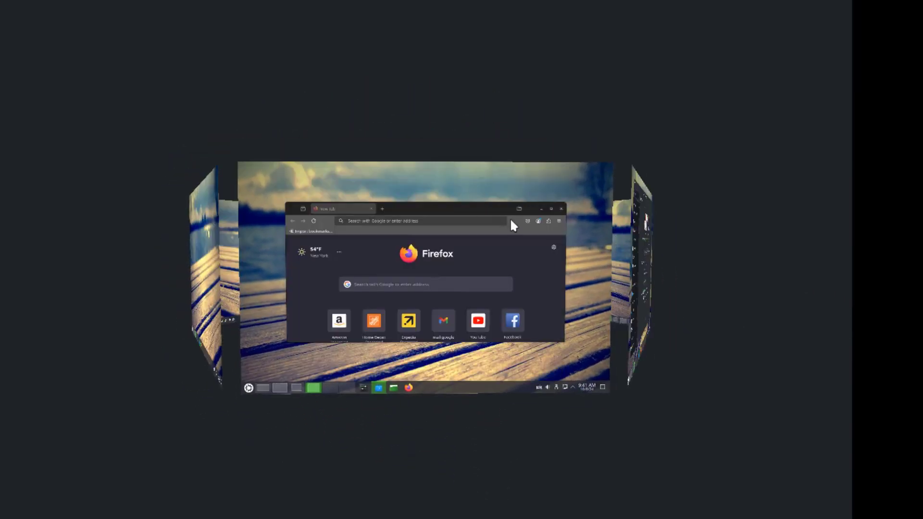
pyautogui.press('Escape')
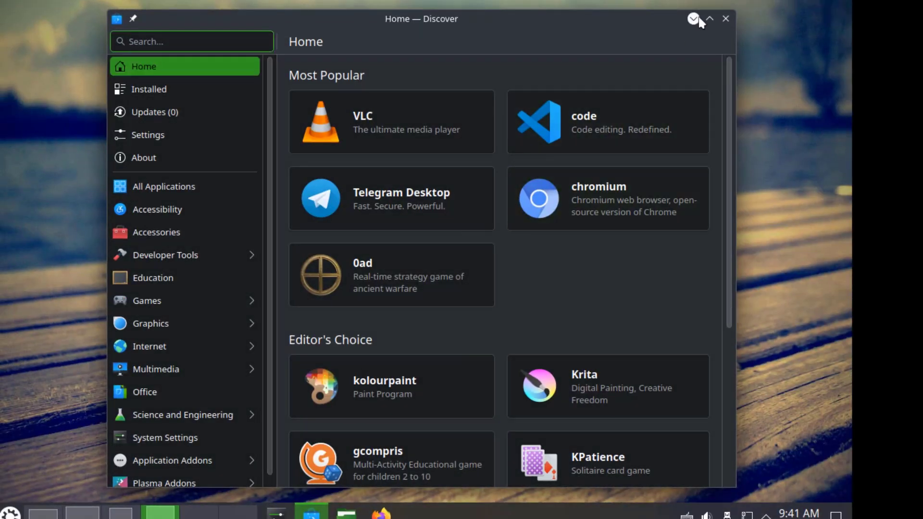
pyautogui.click(725, 18)
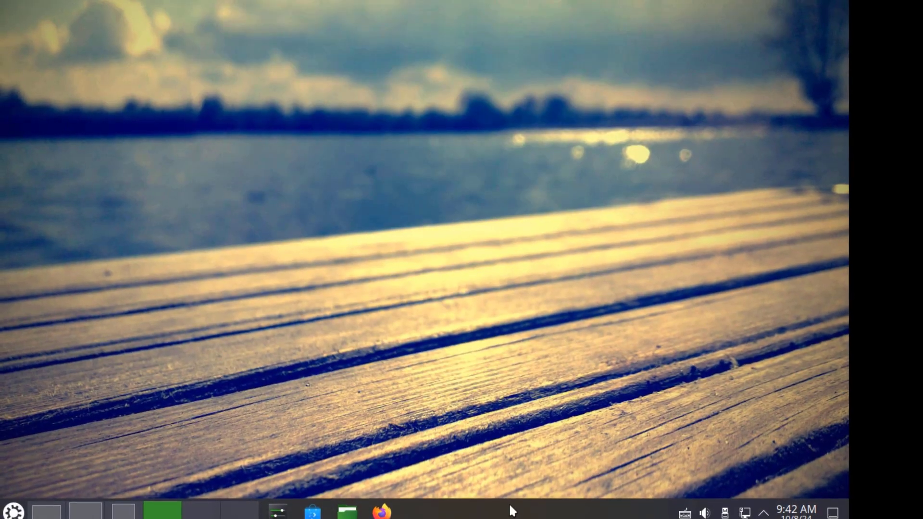
# - Browse the widgets available for the panel, then leave desktop edit mode
pyautogui.rightClick(511, 509)
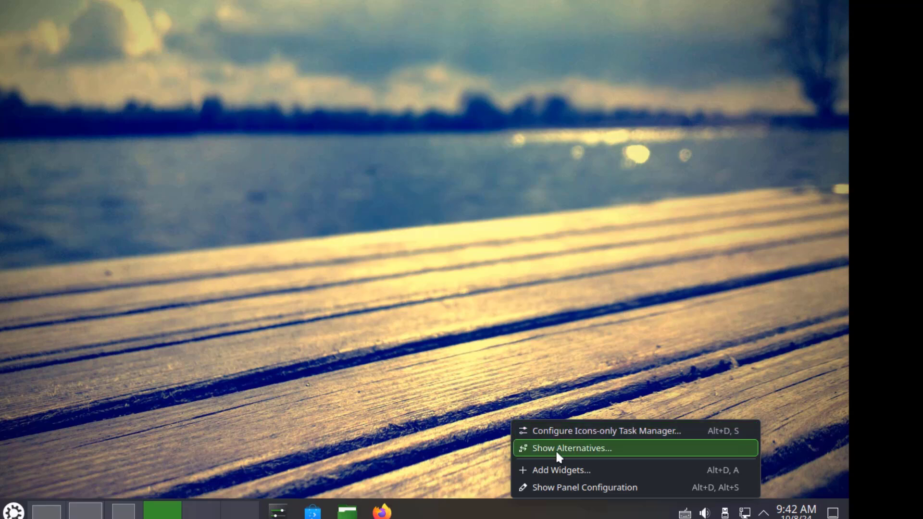
pyautogui.click(555, 470)
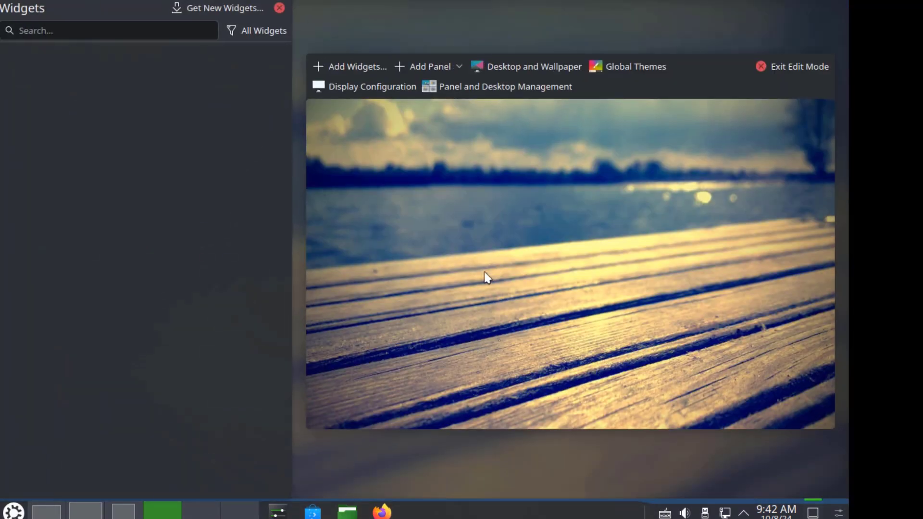
pyautogui.scroll(-10, 143, 270)
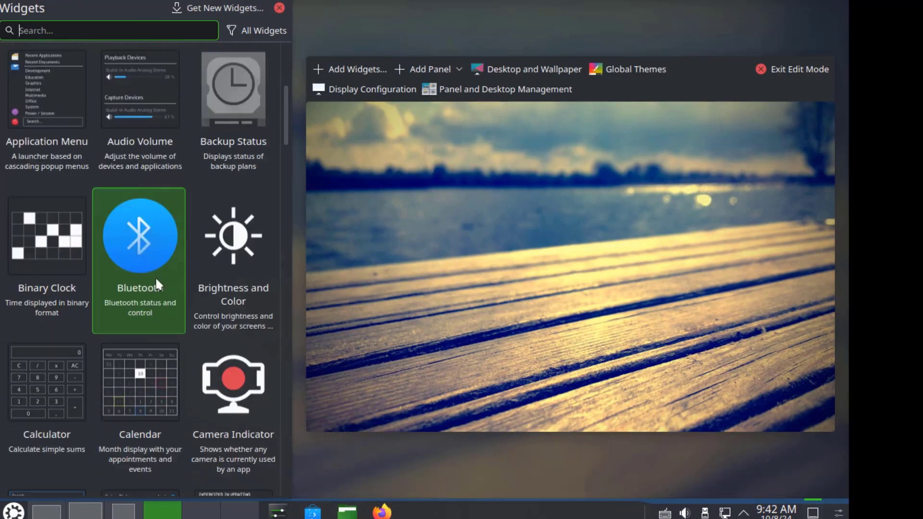
pyautogui.scroll(-15, 160, 286)
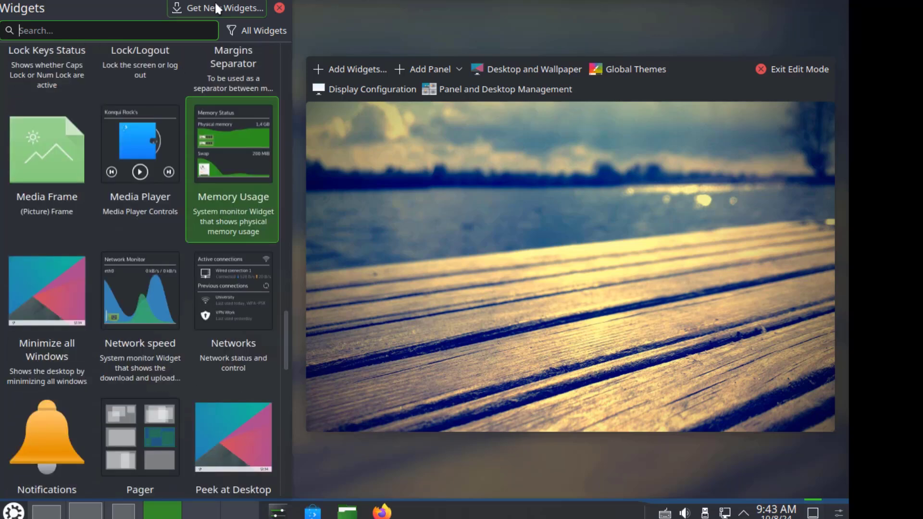
pyautogui.click(794, 68)
# - In Panel Configuration, move the panel to the left edge, then the right edge
pyautogui.rightClick(474, 510)
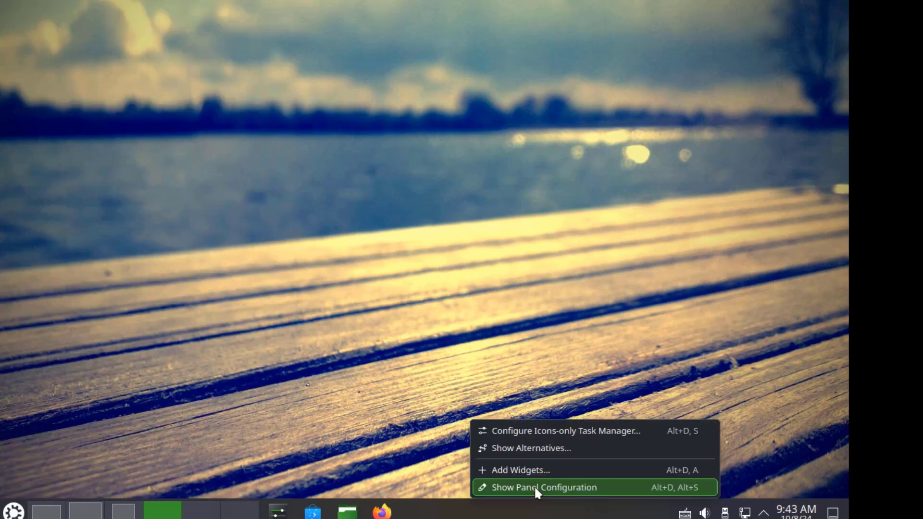
pyautogui.click(535, 487)
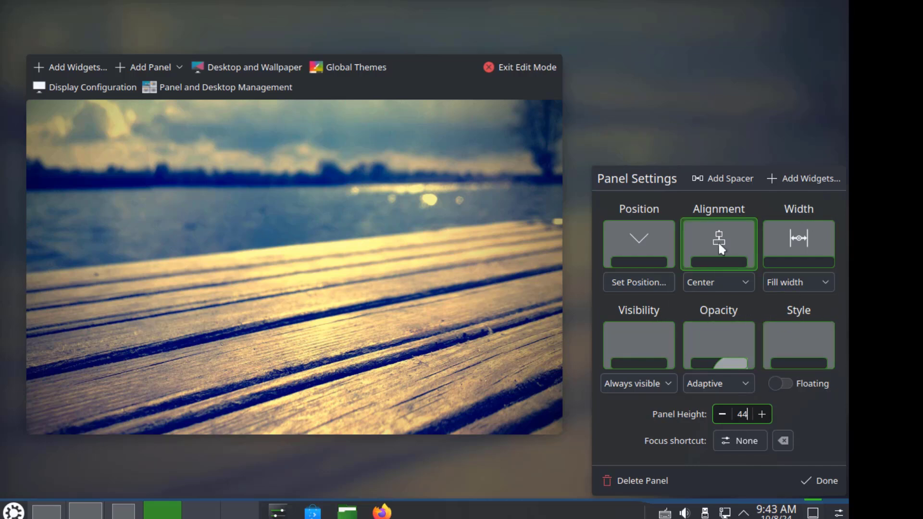
pyautogui.moveTo(550, 516)
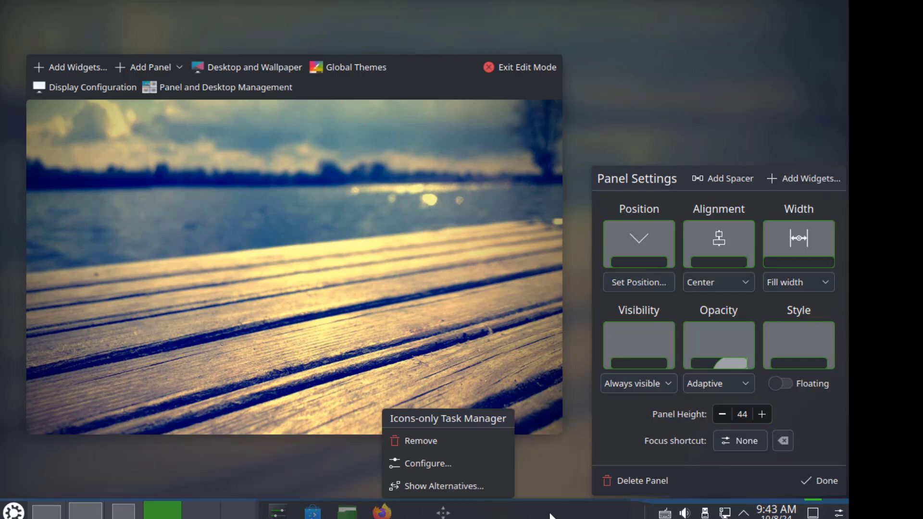
pyautogui.click(638, 232)
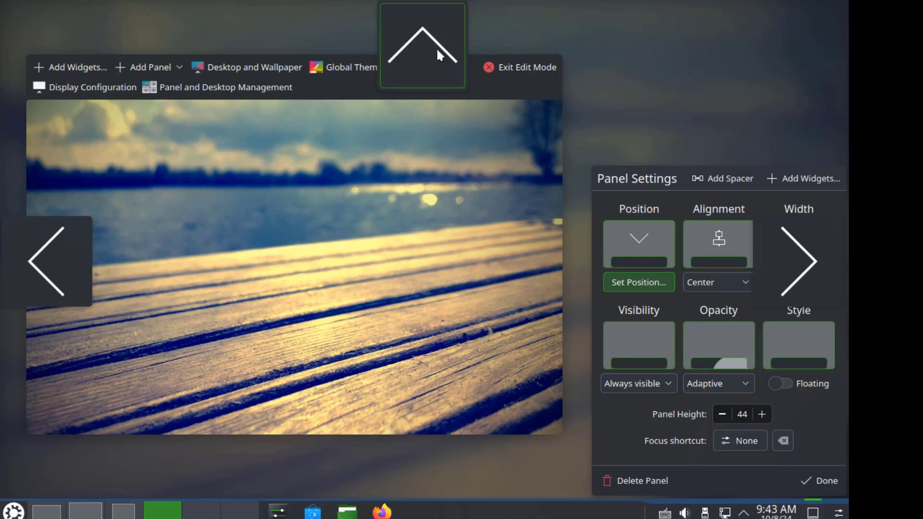
pyautogui.click(53, 267)
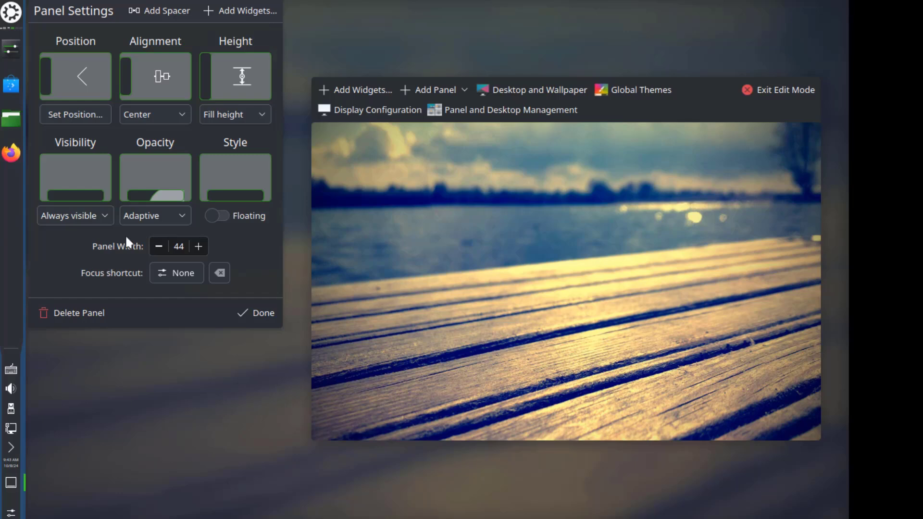
pyautogui.click(76, 76)
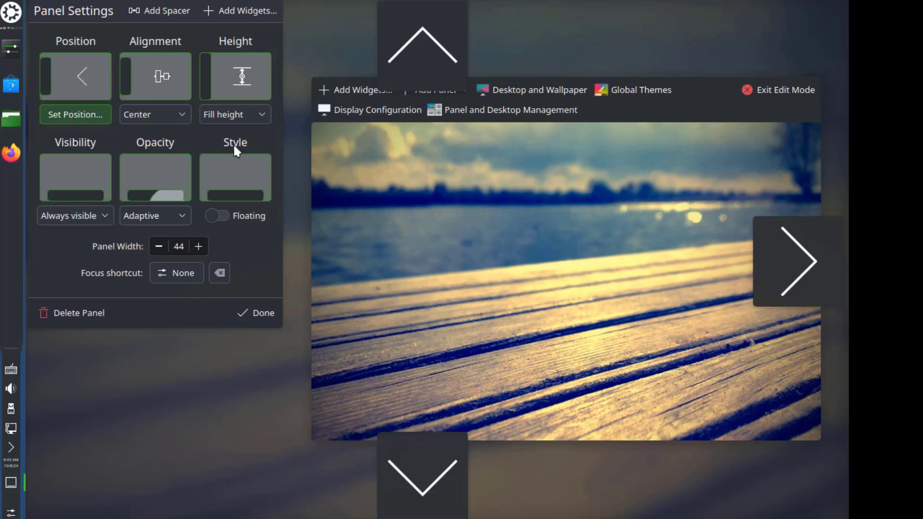
pyautogui.click(786, 266)
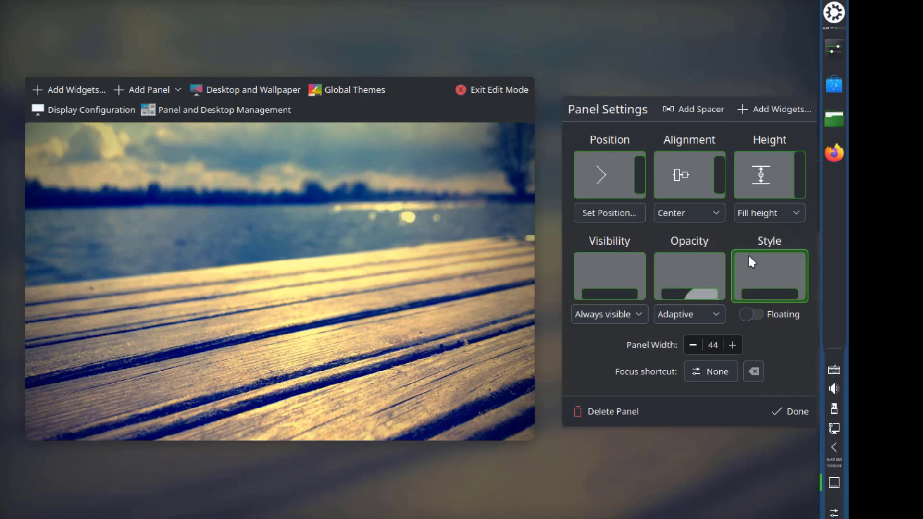
# - Move the panel to the top edge, return it to the bottom, and set height 48
pyautogui.moveTo(629, 178); pyautogui.dragTo(432, 49)
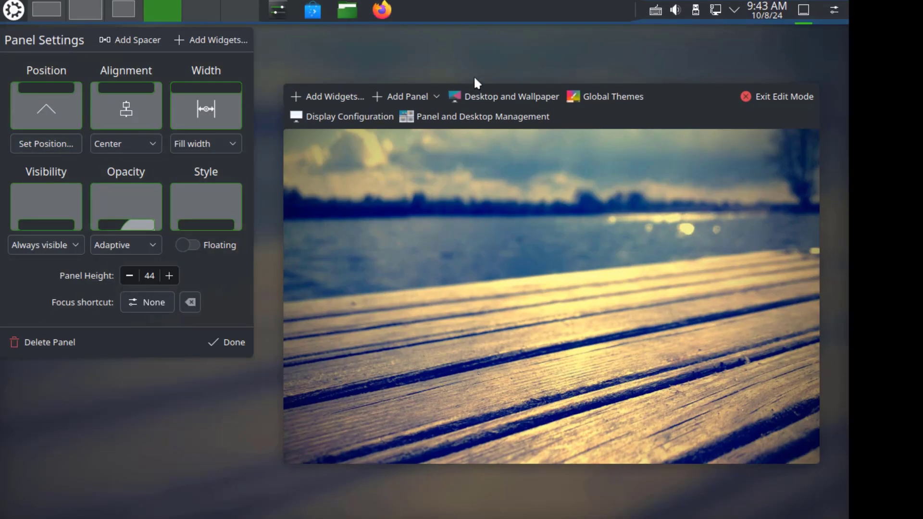
pyautogui.click(70, 114)
pyautogui.click(422, 475)
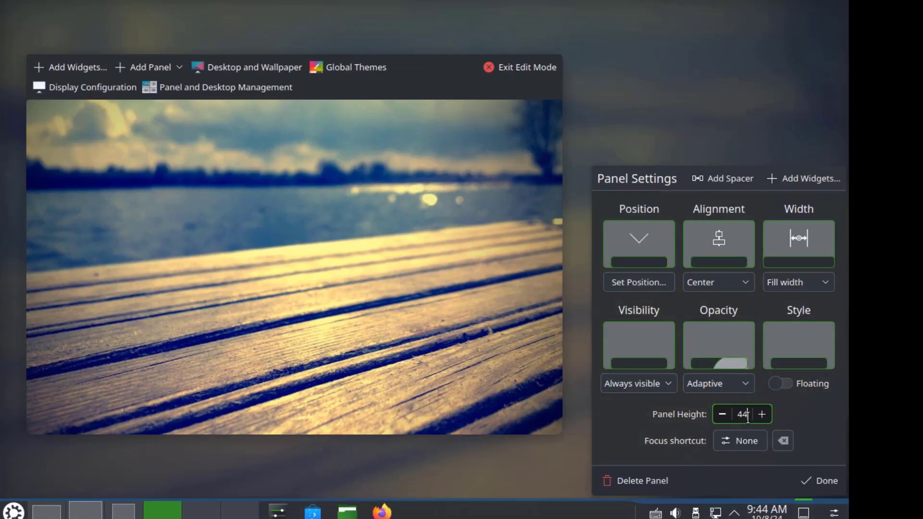
pyautogui.click(766, 414)
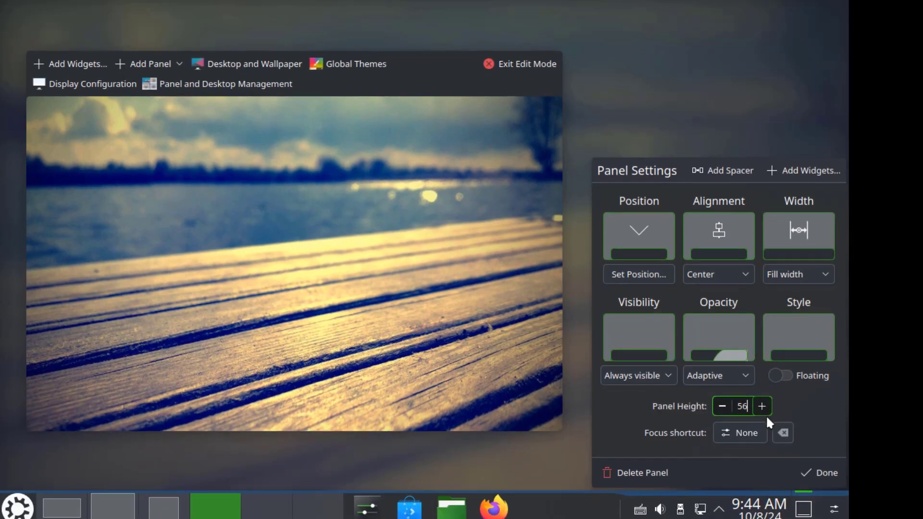
pyautogui.click(722, 406)
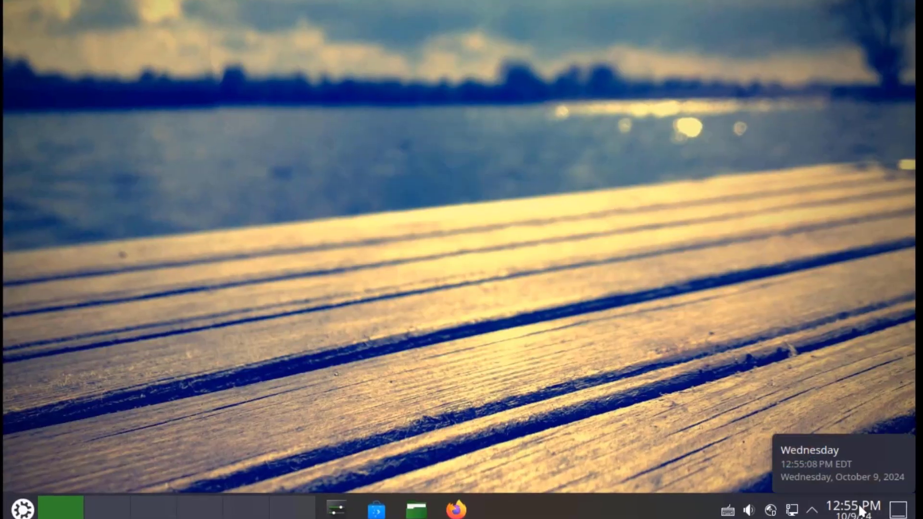
# - Browse the clock's calendar by previous month, months and years, then return to October
pyautogui.click(858, 508)
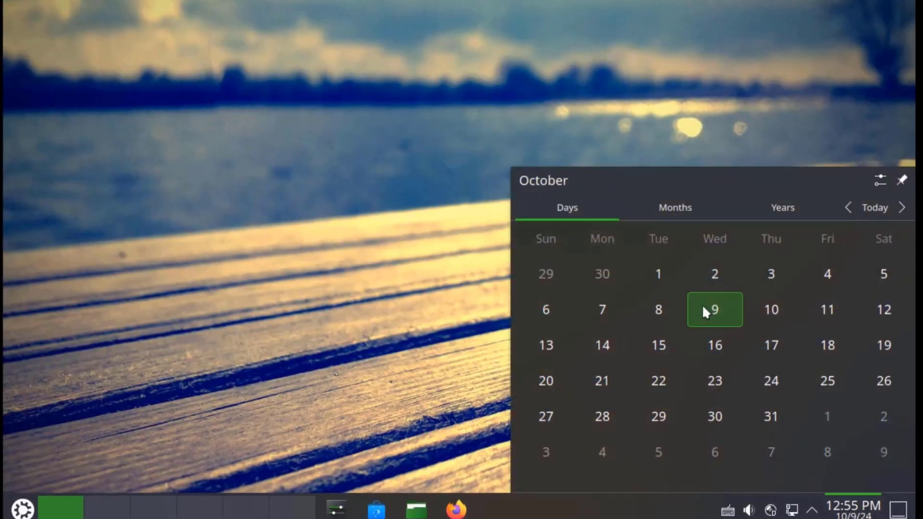
pyautogui.click(841, 214)
pyautogui.click(878, 209)
pyautogui.click(671, 206)
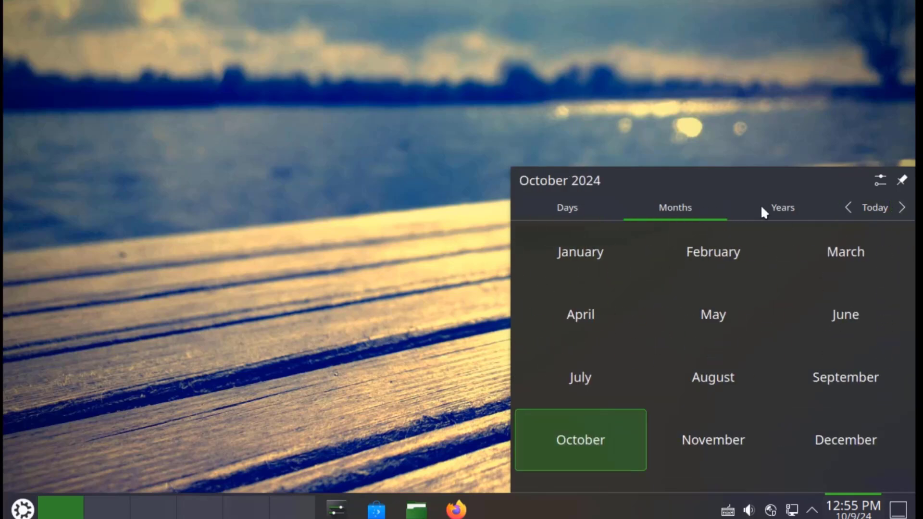
pyautogui.click(761, 208)
pyautogui.click(559, 216)
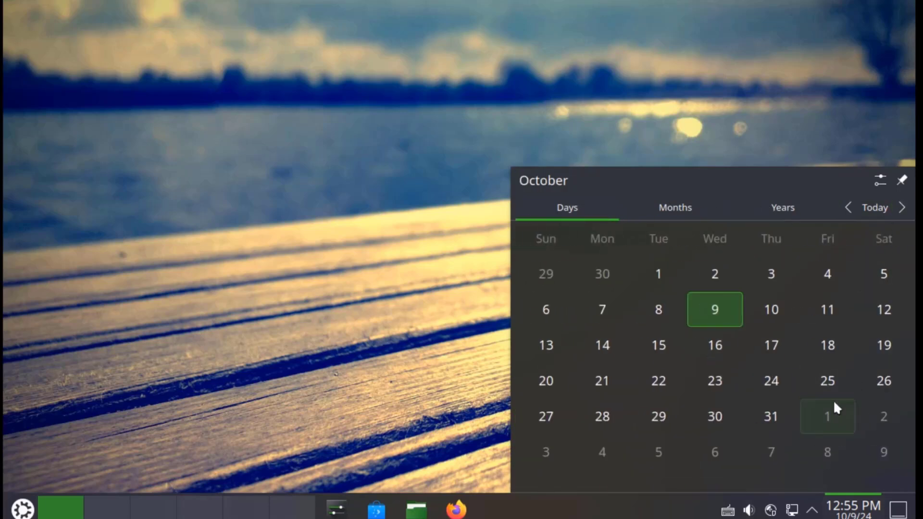
# - Check the hidden tray, network, disks and volume popups, then configure the Fcitx input method
pyautogui.click(811, 509)
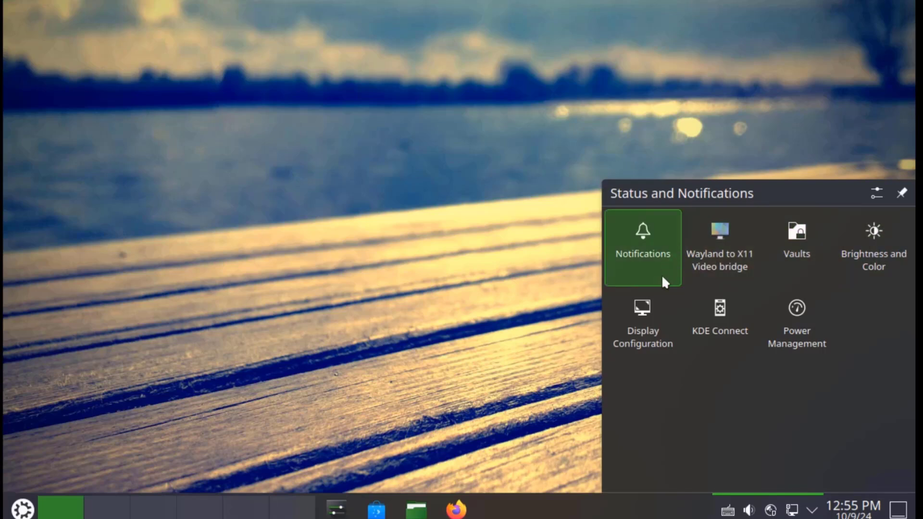
pyautogui.click(555, 409)
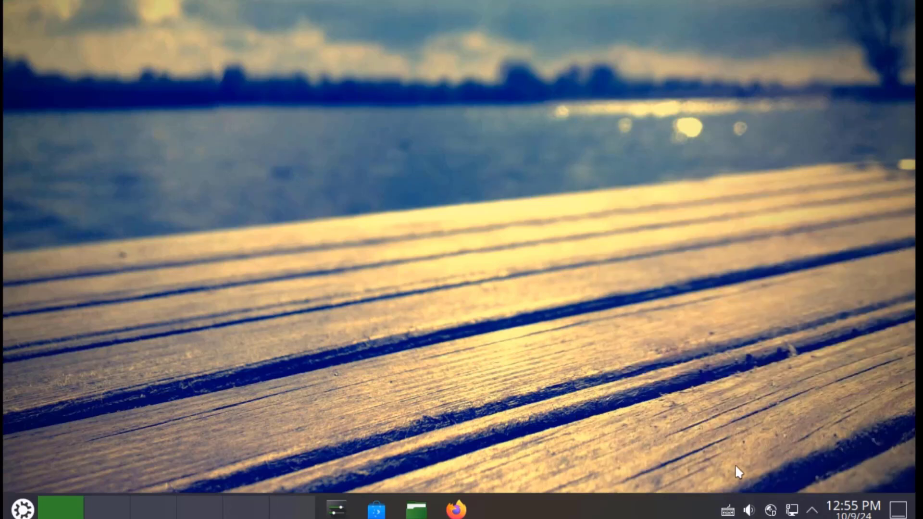
pyautogui.click(789, 510)
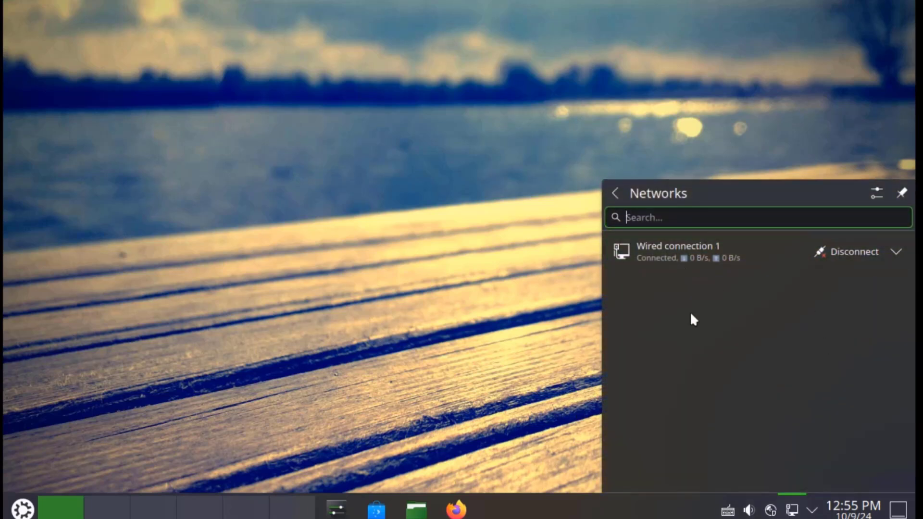
pyautogui.click(528, 338)
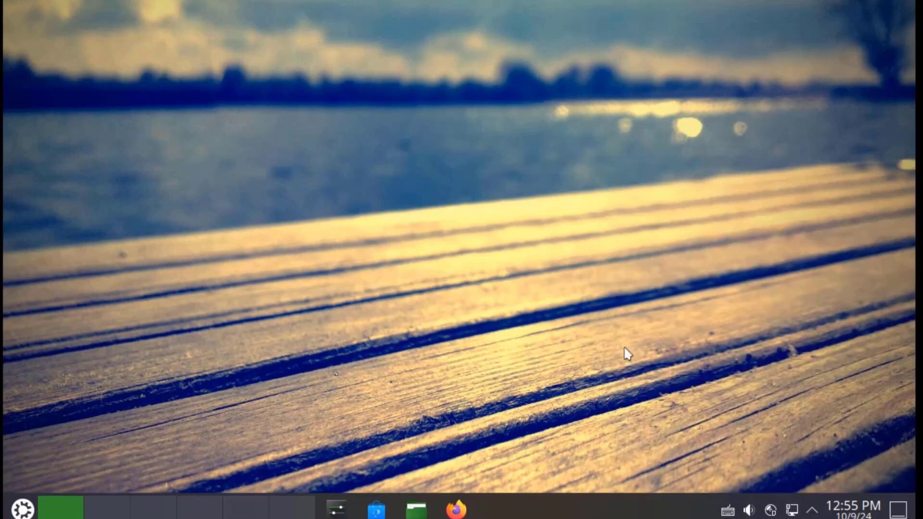
pyautogui.click(769, 510)
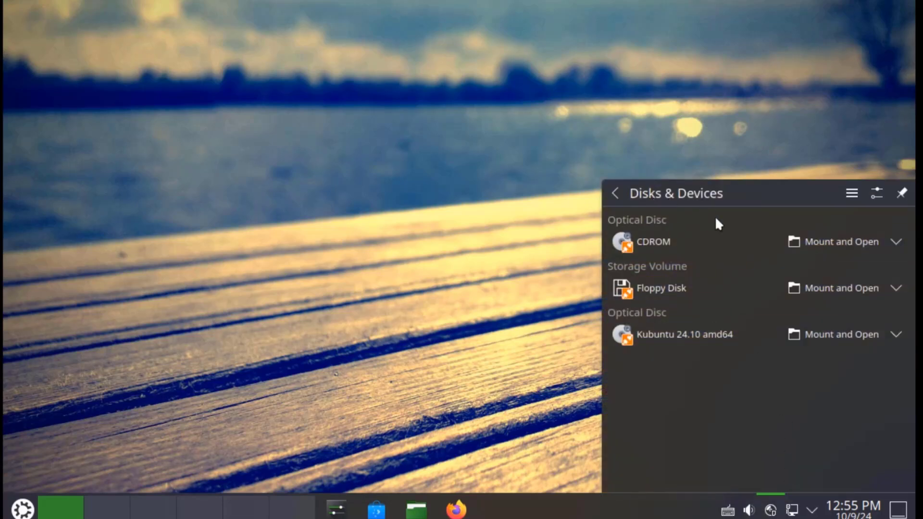
pyautogui.click(747, 508)
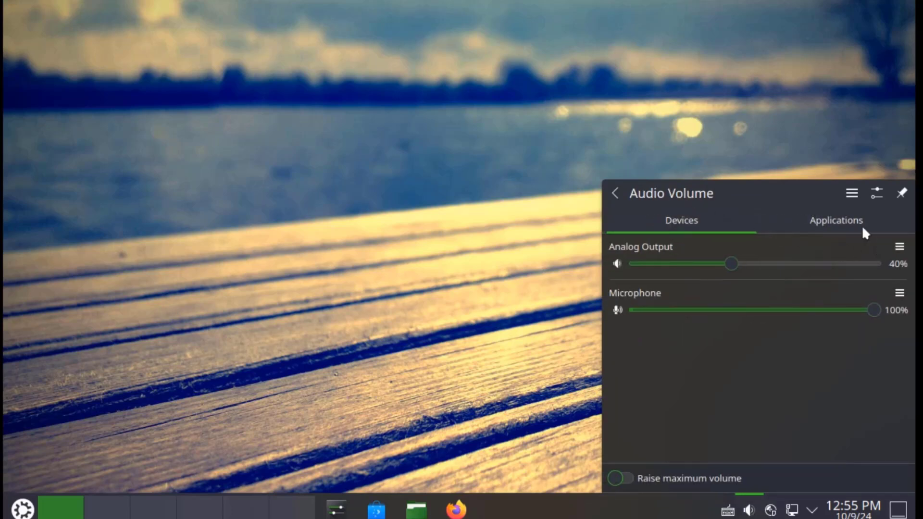
pyautogui.click(506, 363)
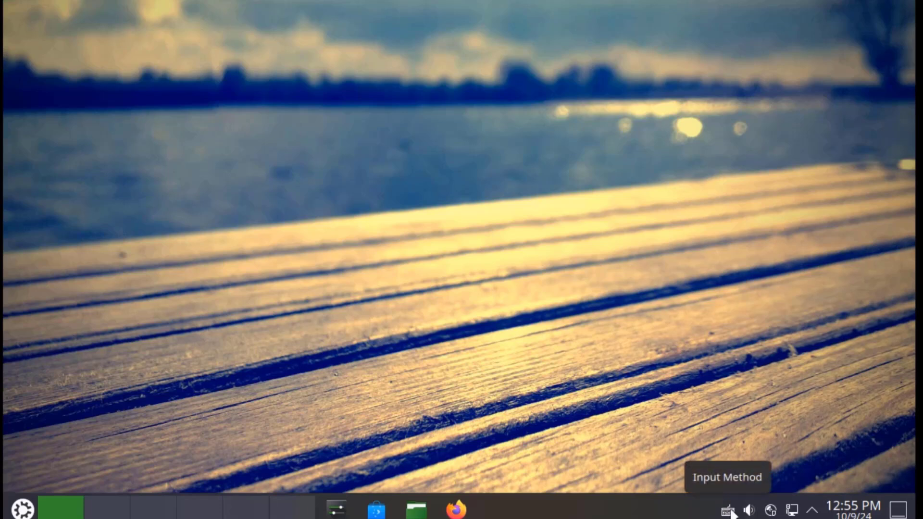
pyautogui.rightClick(729, 510)
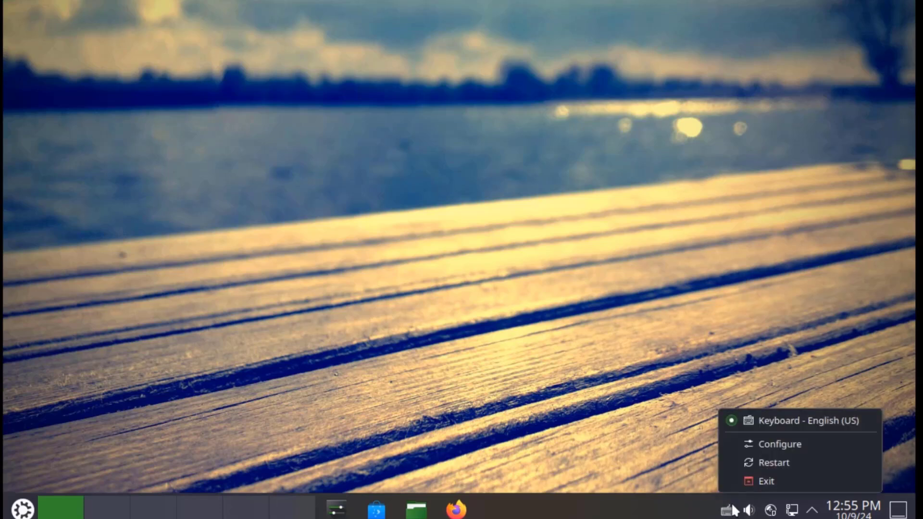
pyautogui.click(763, 446)
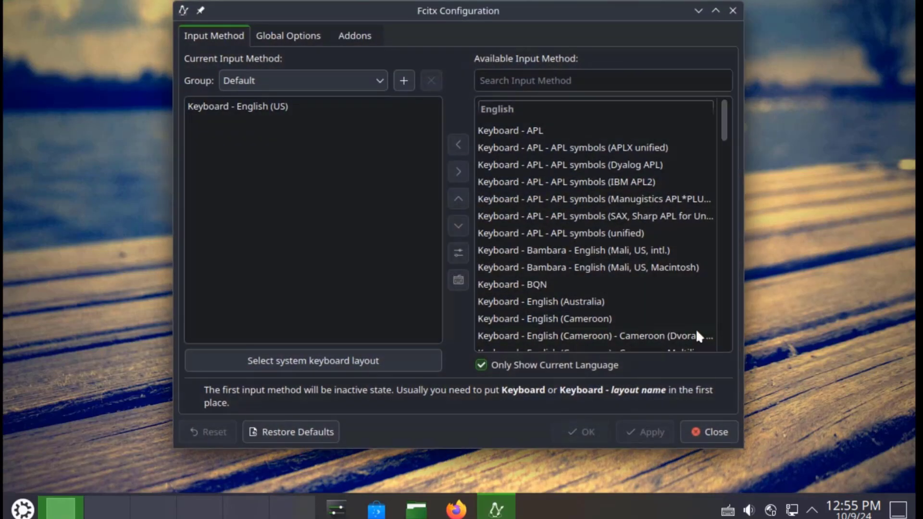